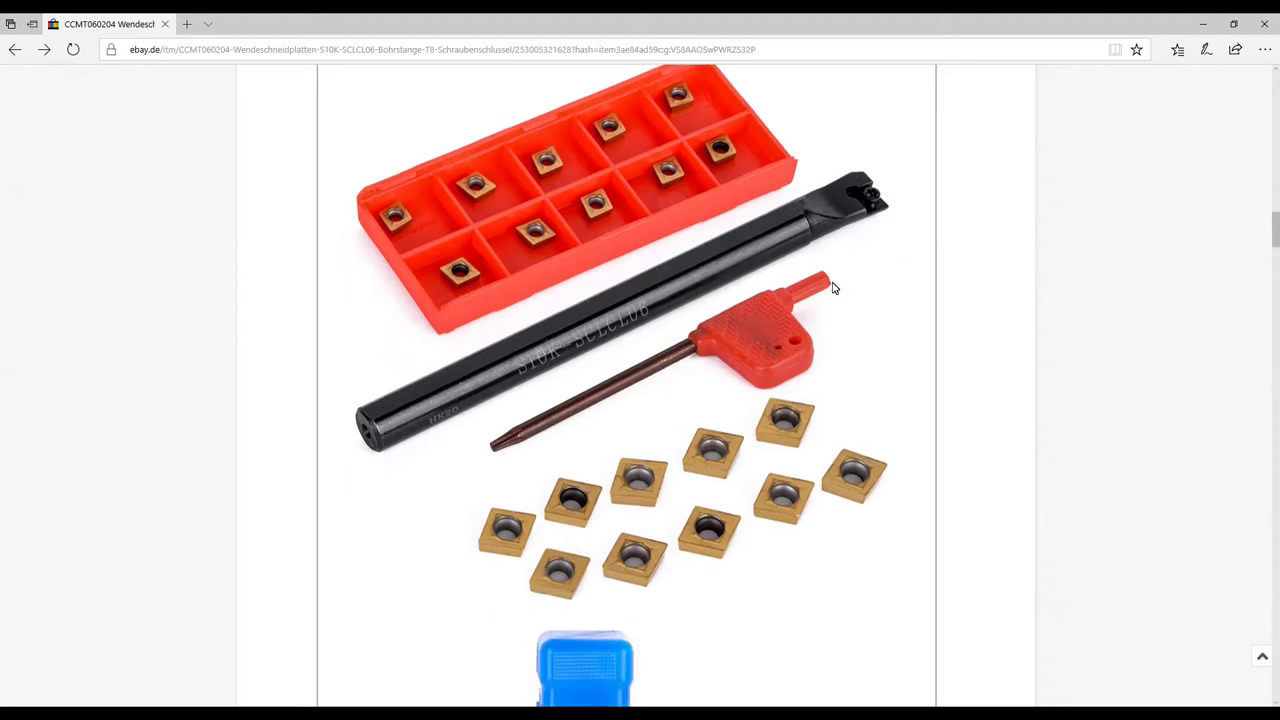
Find and highlight the boring bar's model number S10K-SCLCL06 in the eBay listing.
scroll(843, 346, up, 5)
scroll(843, 346, up, 5)
scroll(843, 346, up, 5)
scroll(843, 346, up, 5)
Highlight the Schaft d line giving the roughly 10 mm shank diameter in the description.
scroll(843, 346, up, 2)
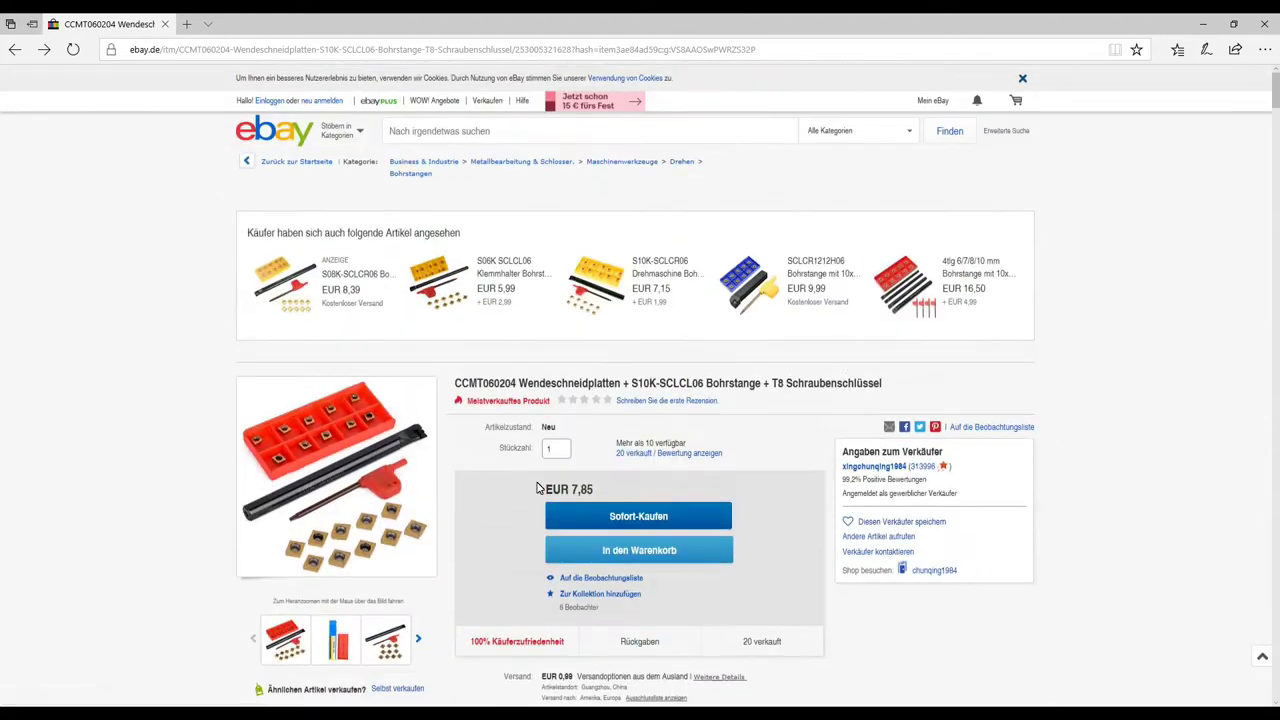
drag(633, 388, 707, 388)
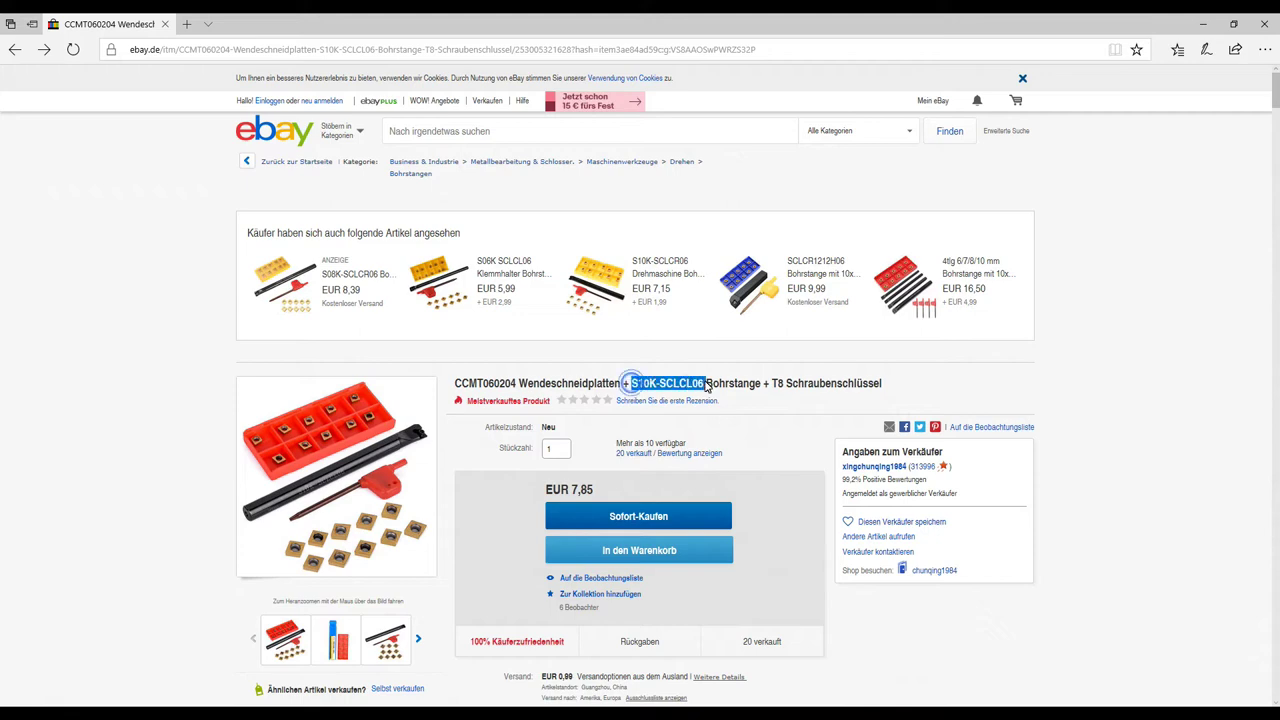
scroll(741, 357, down, 5)
scroll(744, 358, down, 5)
scroll(744, 358, down, 5)
scroll(745, 357, up, 3)
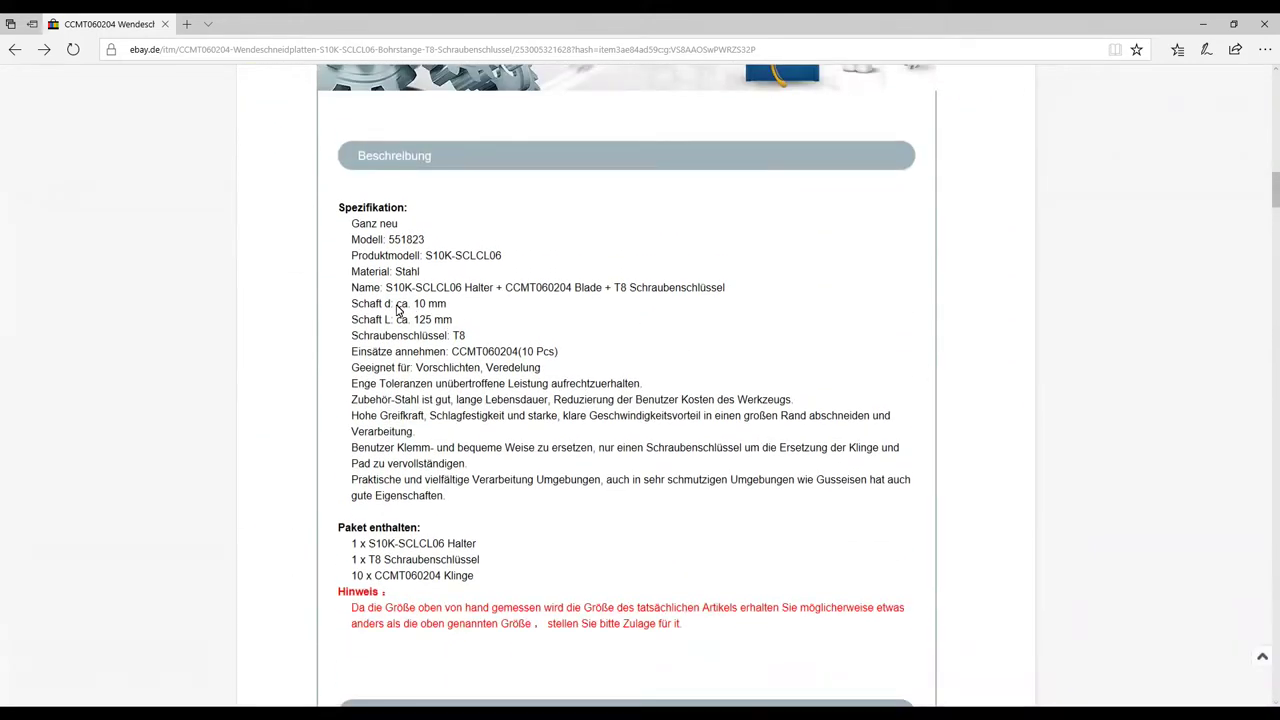
drag(414, 309, 508, 317)
click(520, 318)
Bring up Fusion 360 and abandon an accidental sketch on the ground plane.
click(1203, 24)
click(186, 99)
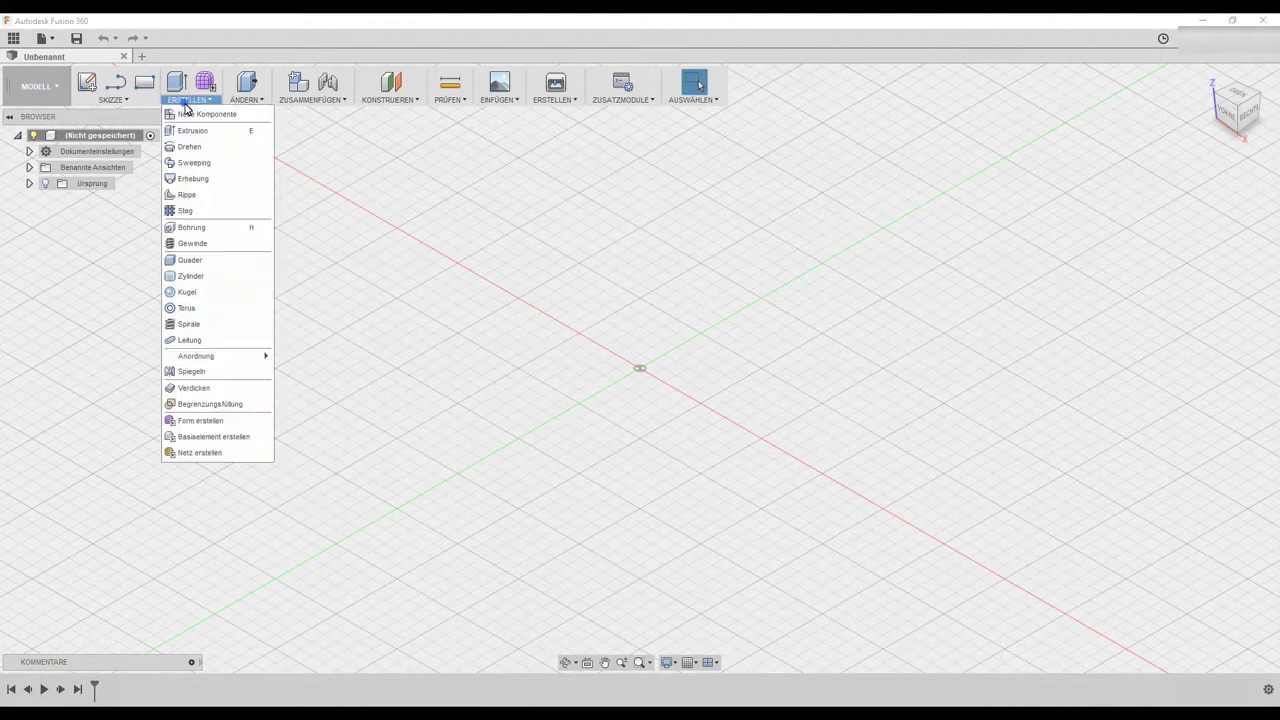
click(214, 292)
click(642, 370)
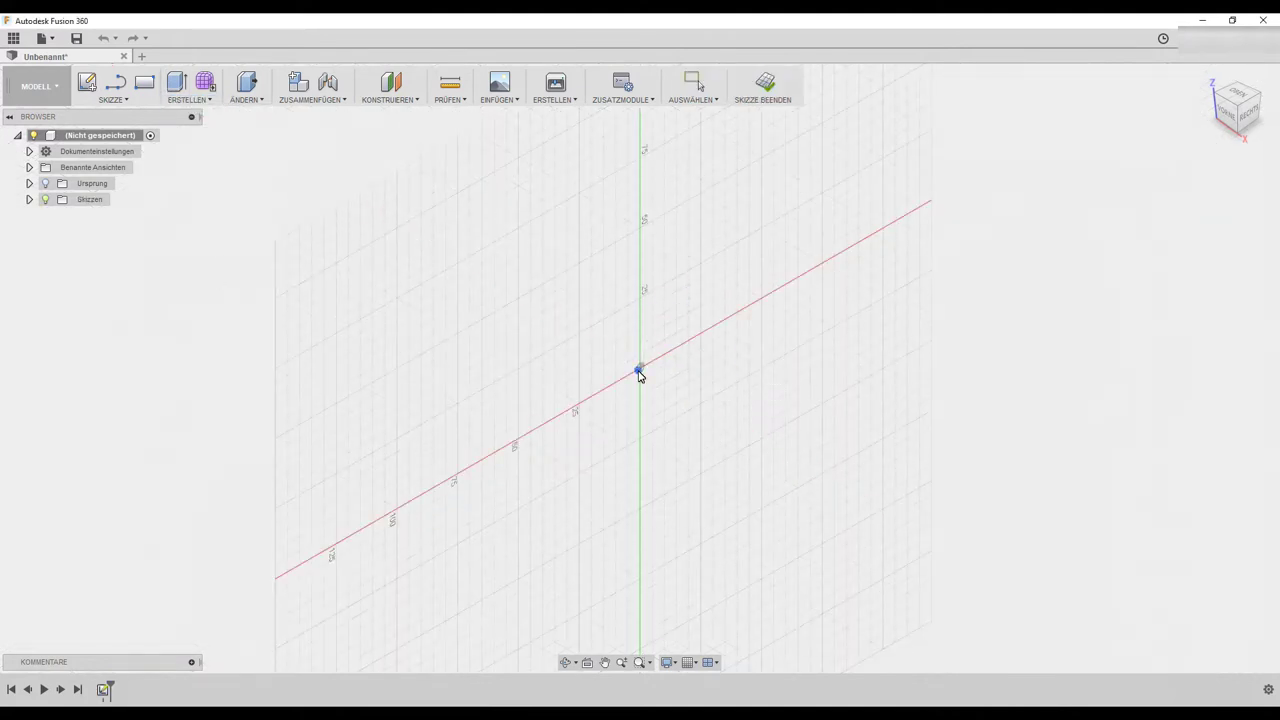
key(Escape)
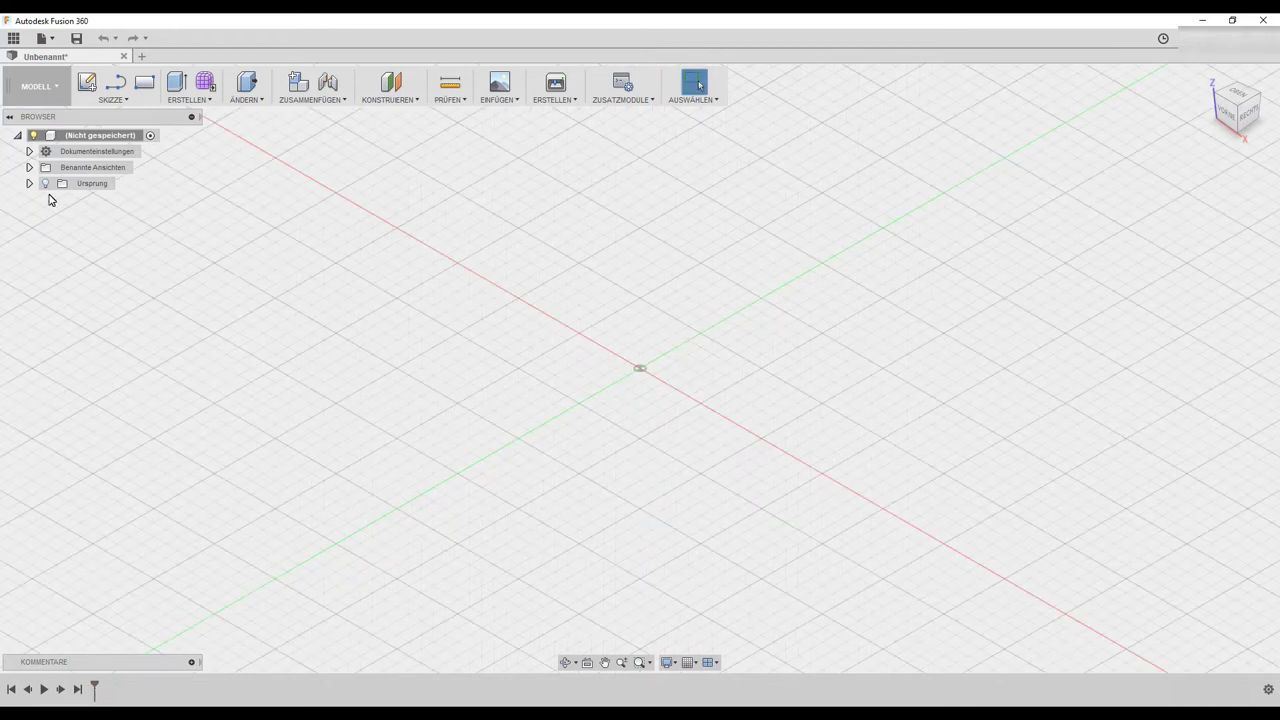
Create a cylinder on the ground plane, centred on the origin, 60 mm diameter and 50 mm tall.
click(176, 84)
click(188, 99)
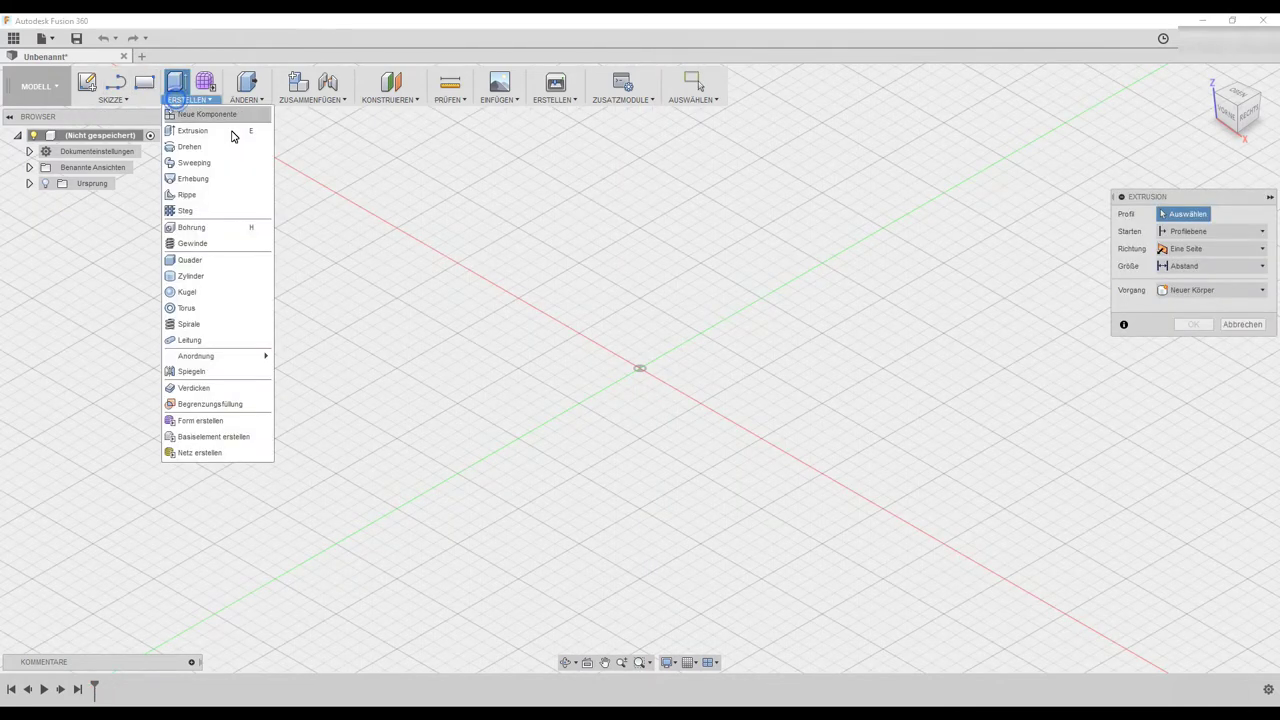
click(200, 277)
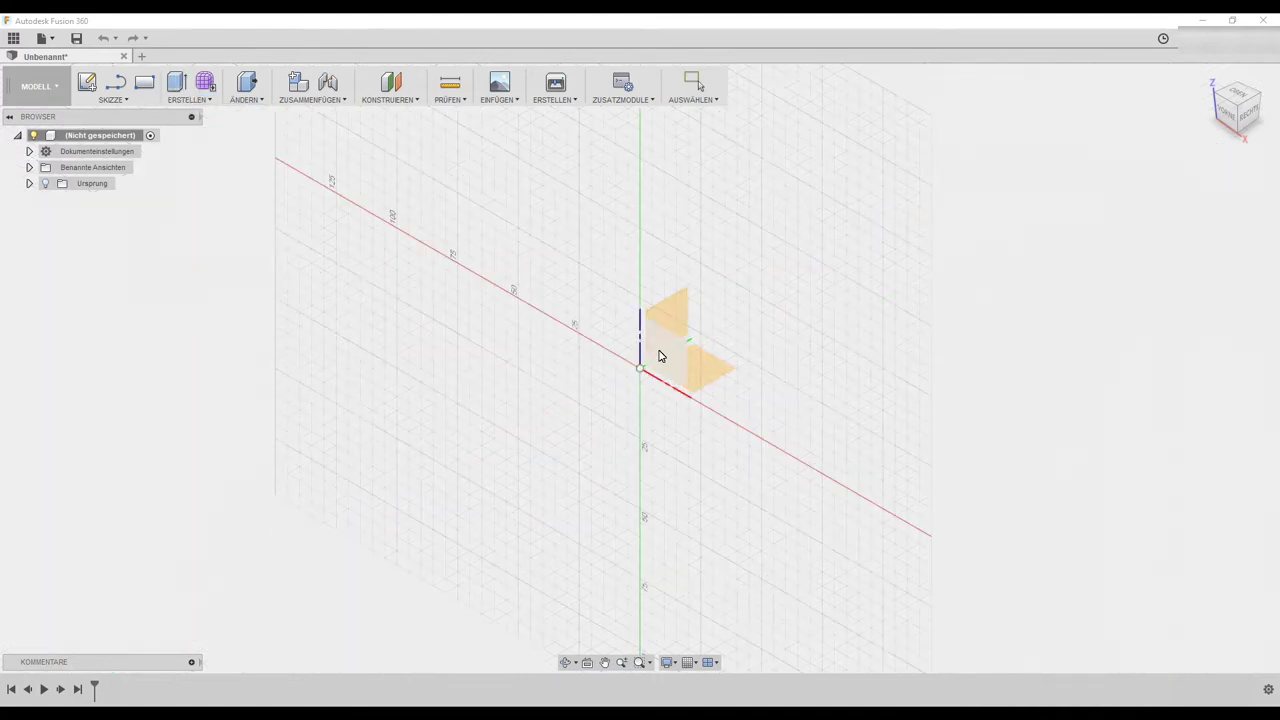
click(700, 376)
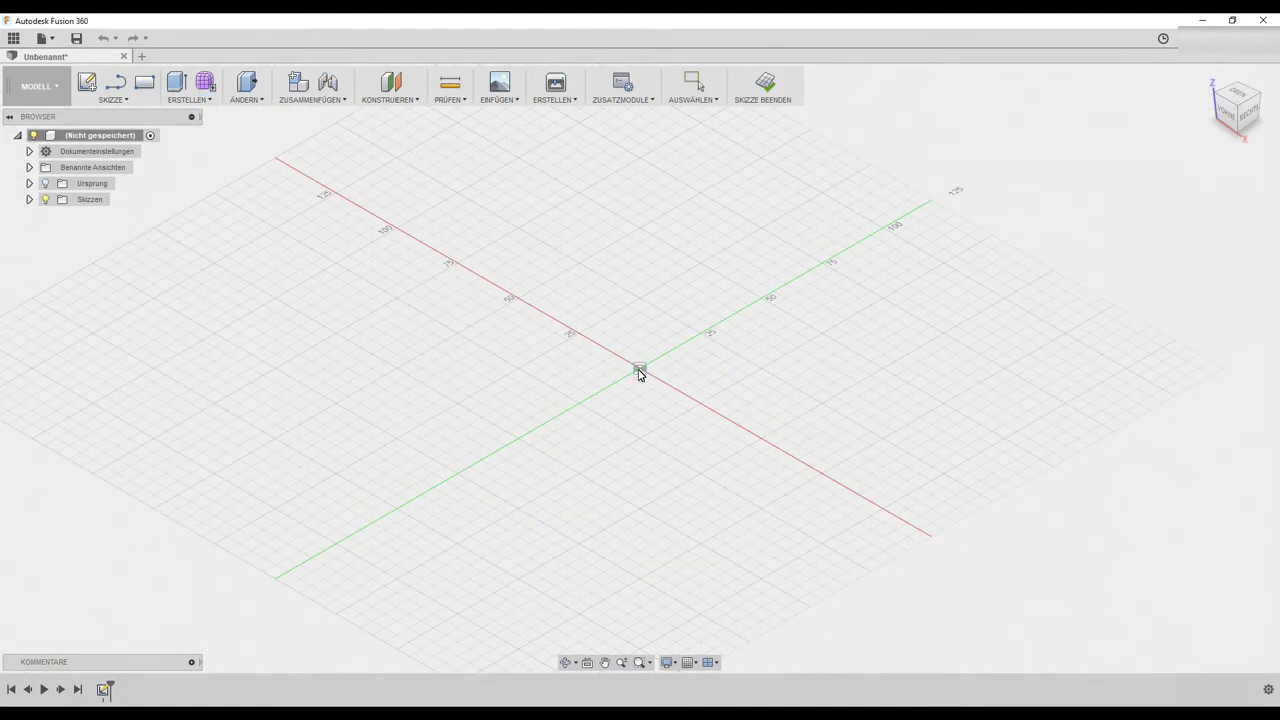
click(640, 371)
text(60)
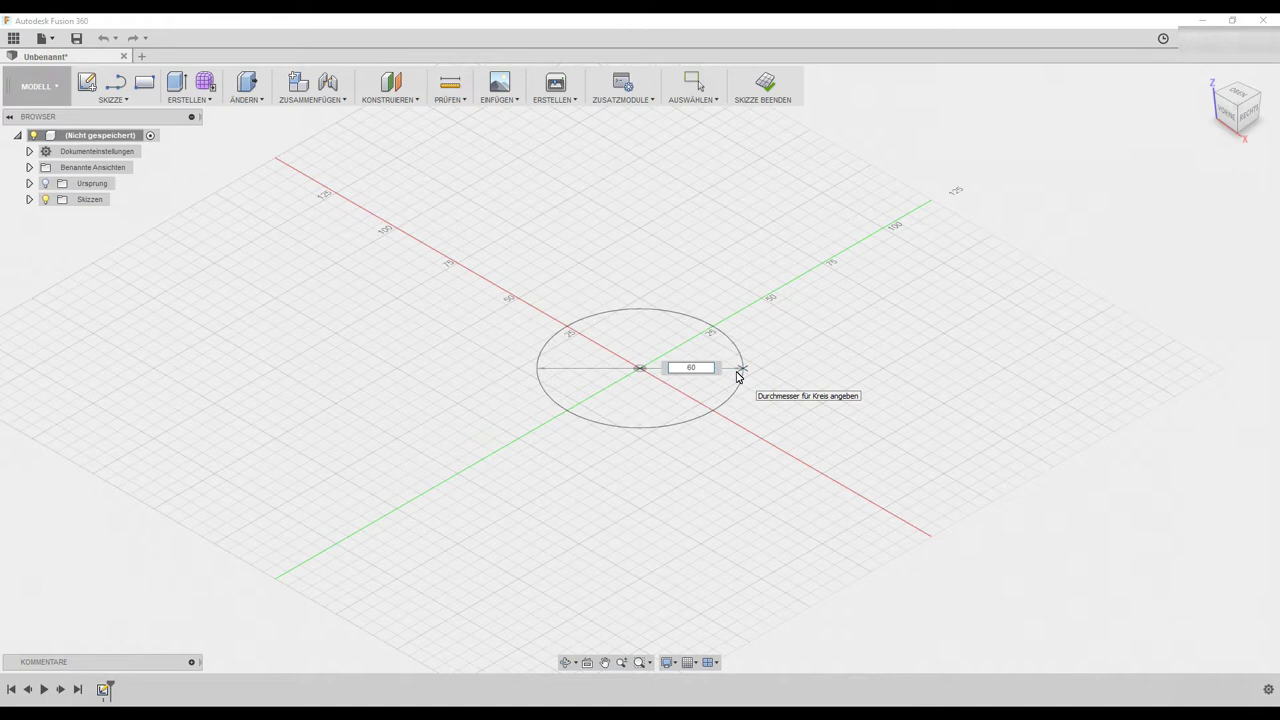
key(Return)
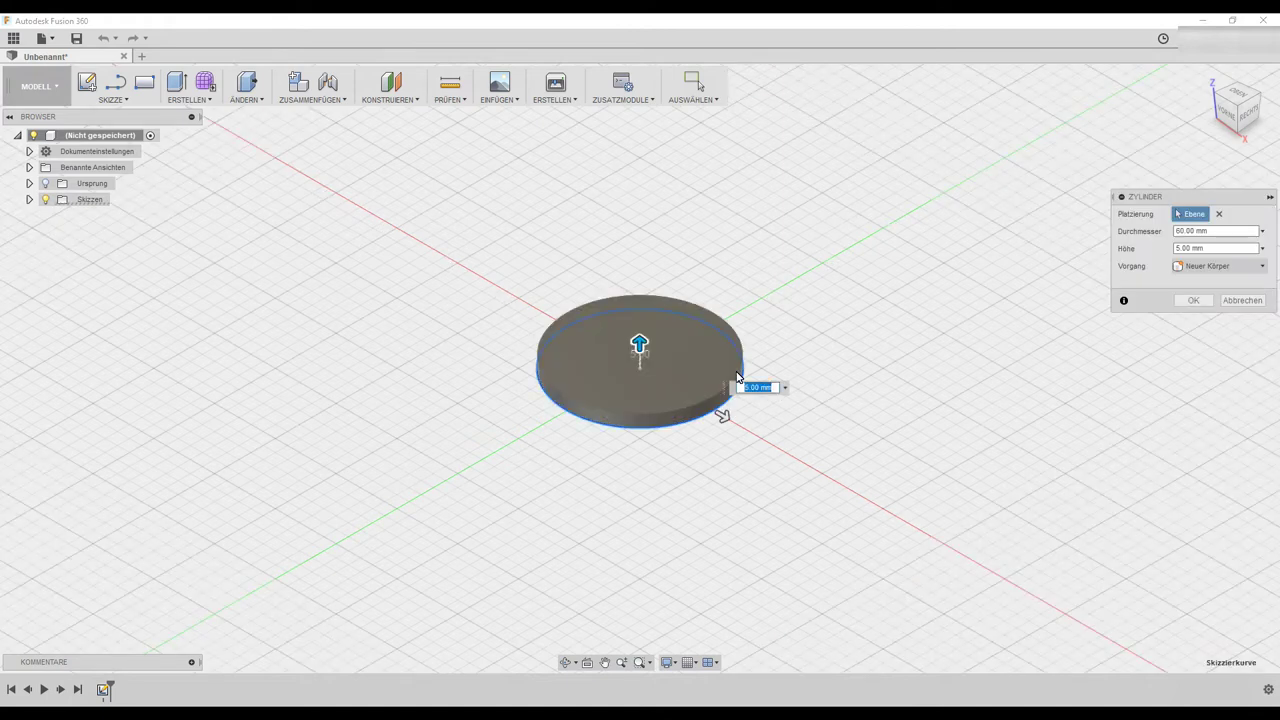
key(Return)
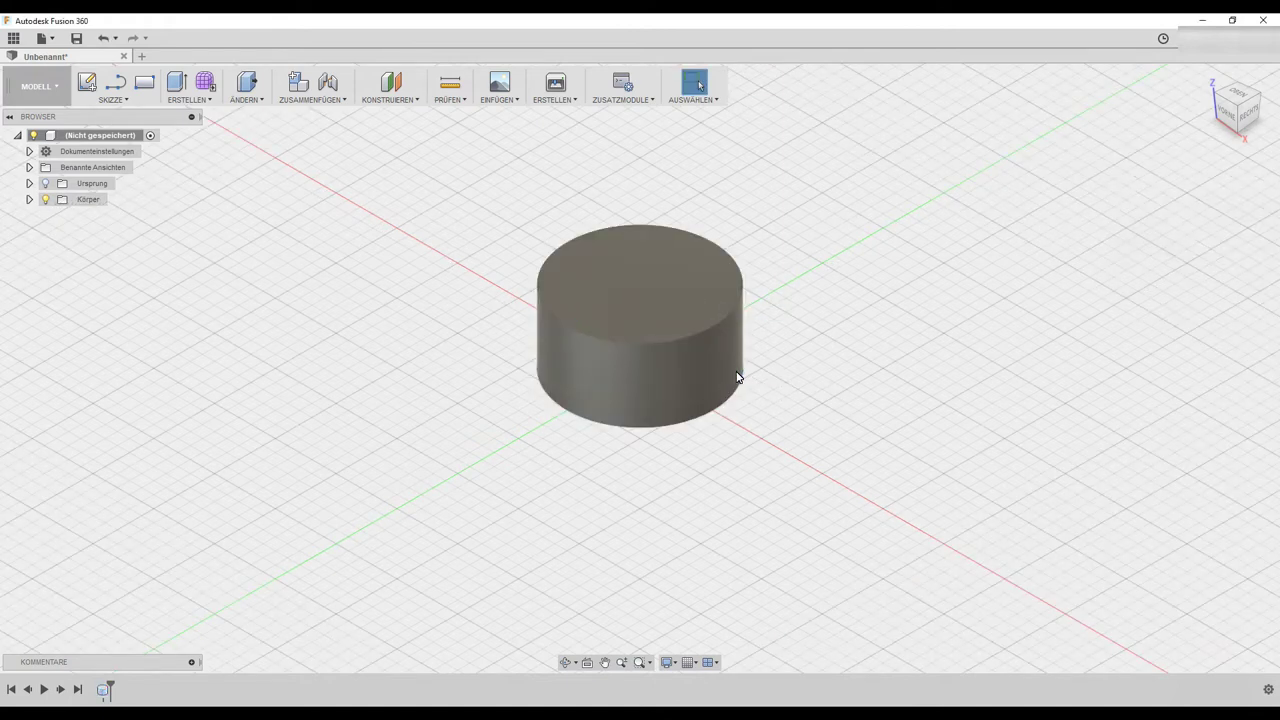
Add a 16 mm diameter, 30 mm tall cylinder centred on the base's top face.
click(196, 102)
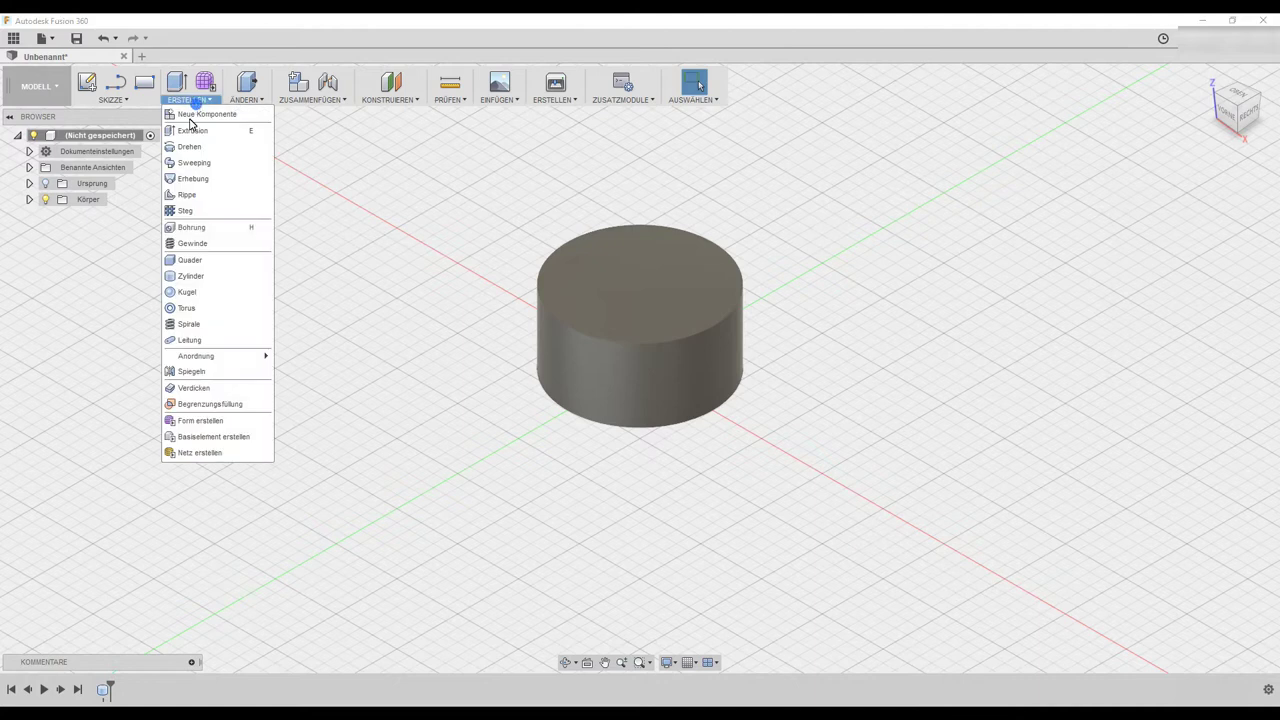
click(192, 280)
click(633, 288)
click(640, 285)
text(16)
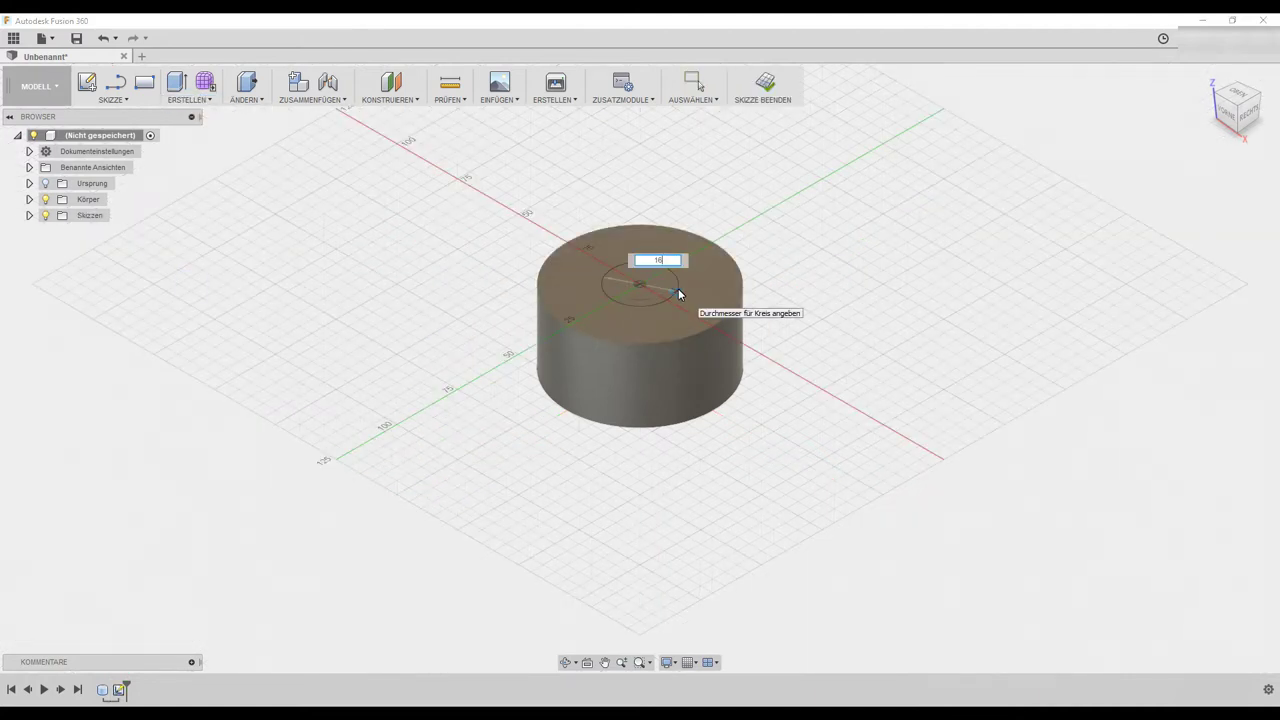
key(Return)
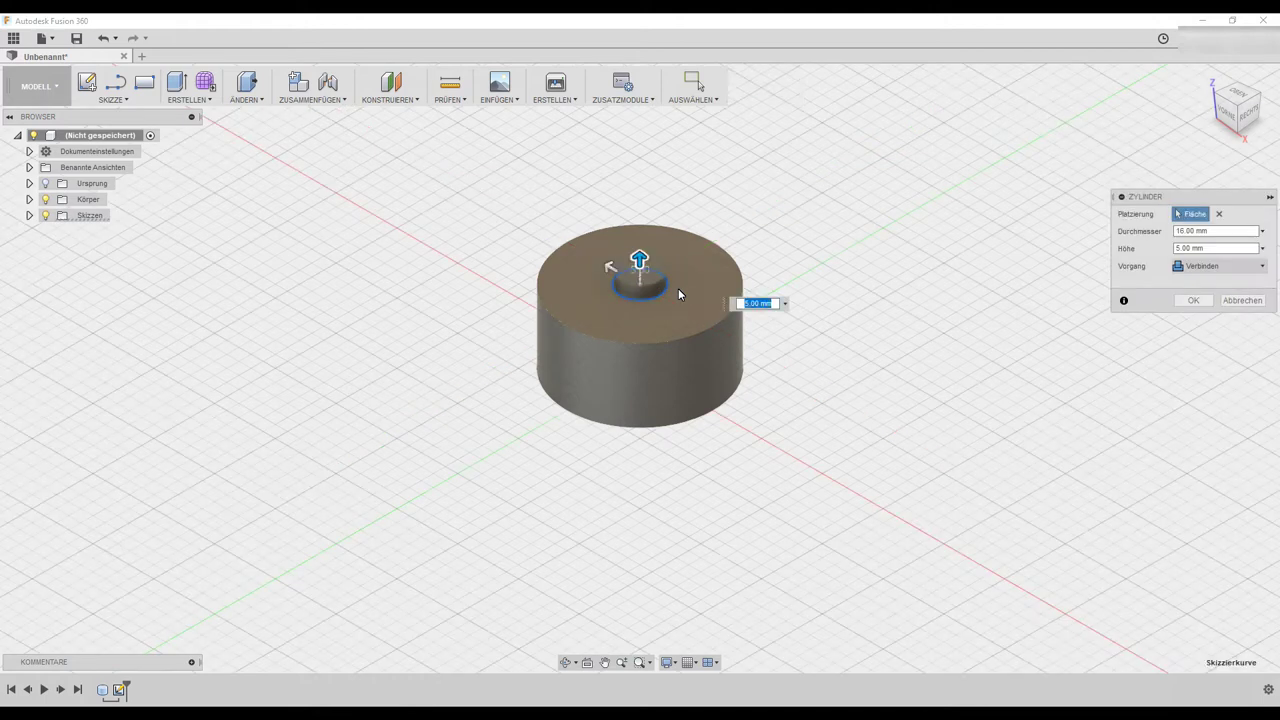
text(30)
key(Return)
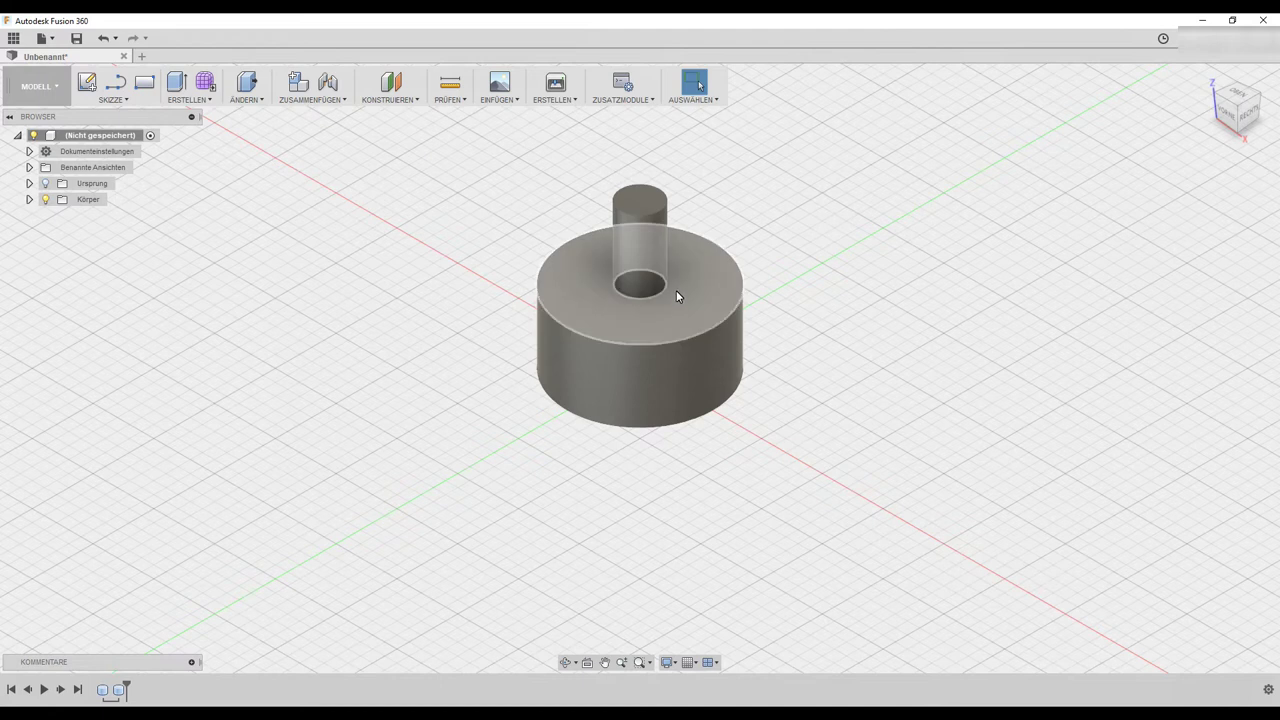
shift+middle_drag(802, 337, 803, 320)
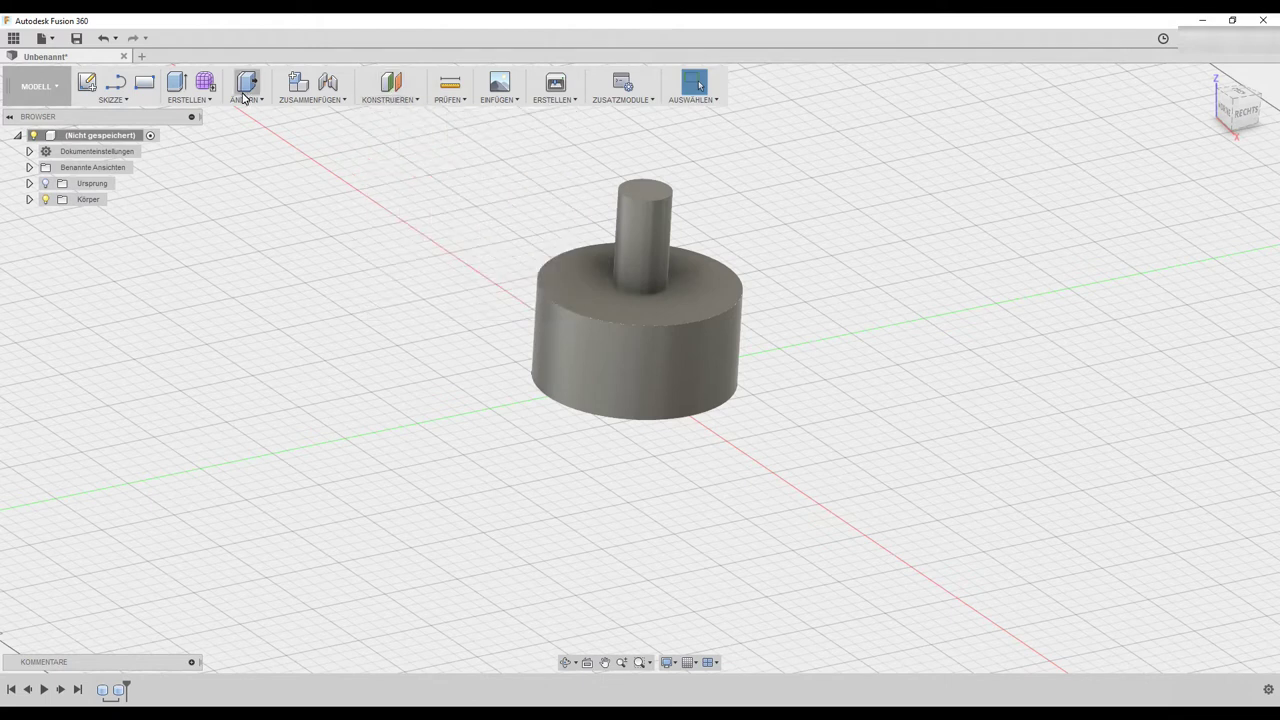
Draw a two-point rectangle on the vertical plane beside the body and finish the sketch.
click(145, 86)
click(673, 340)
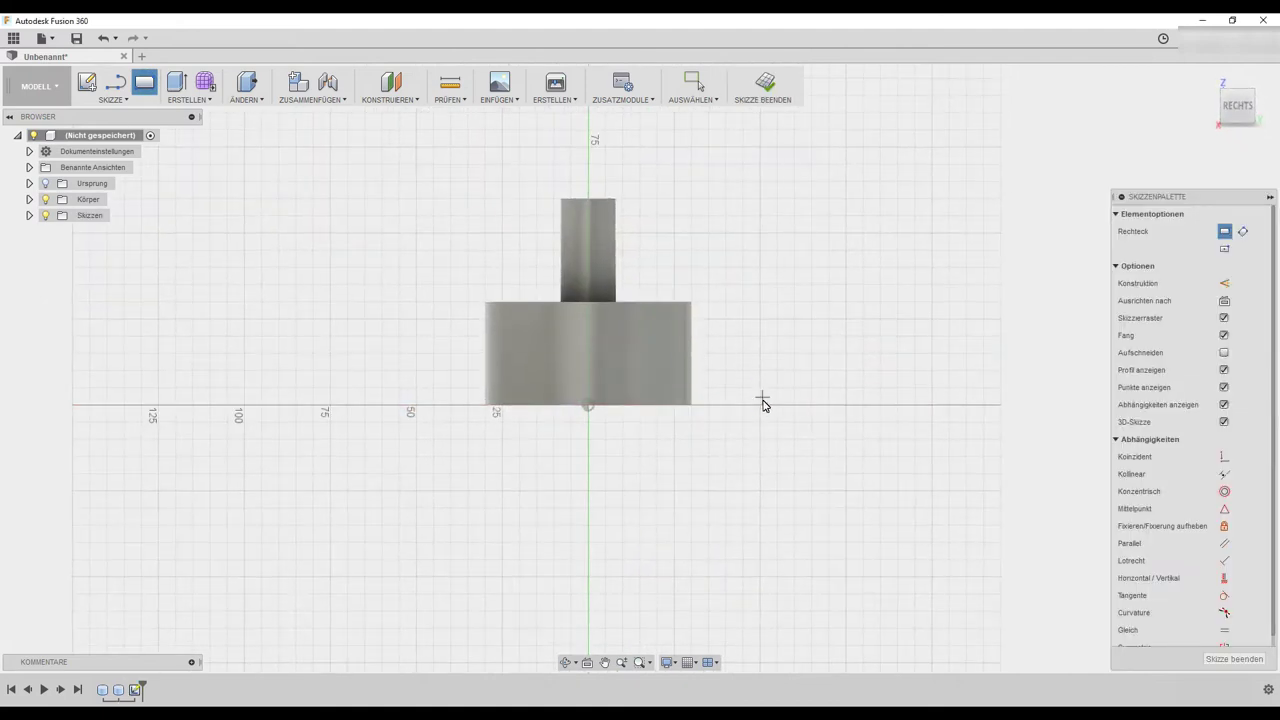
click(760, 406)
click(845, 337)
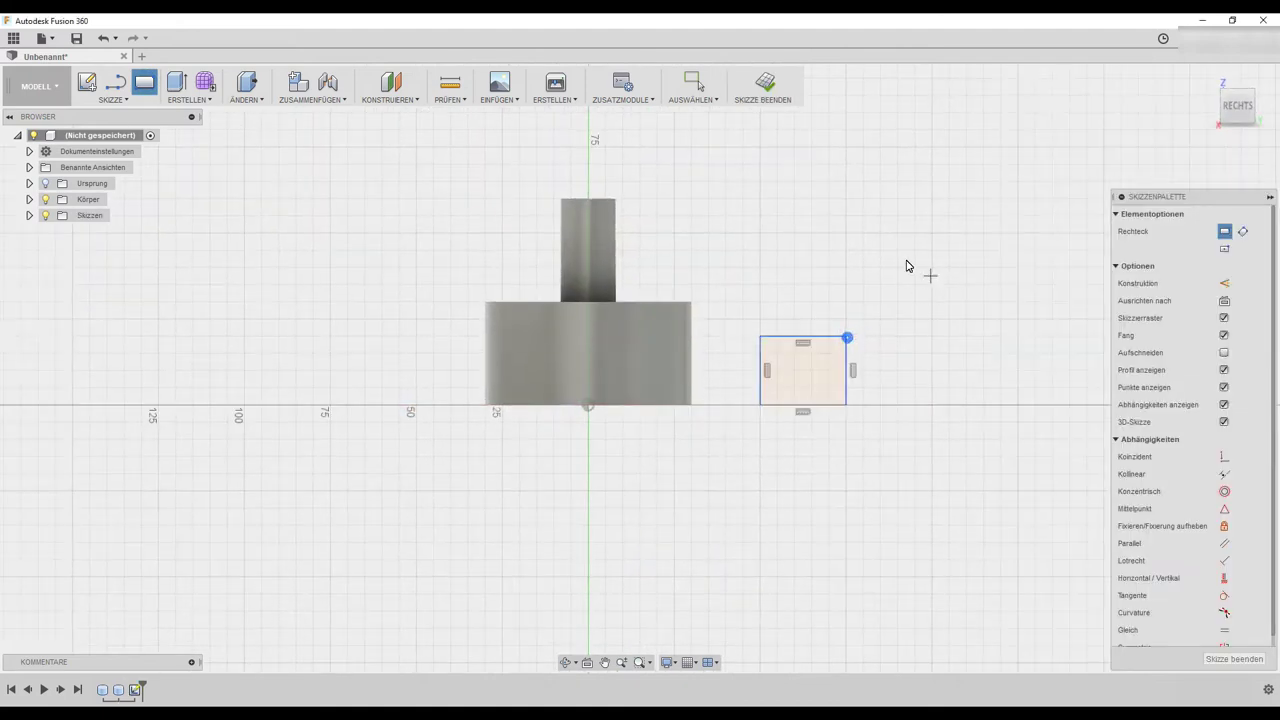
click(1234, 659)
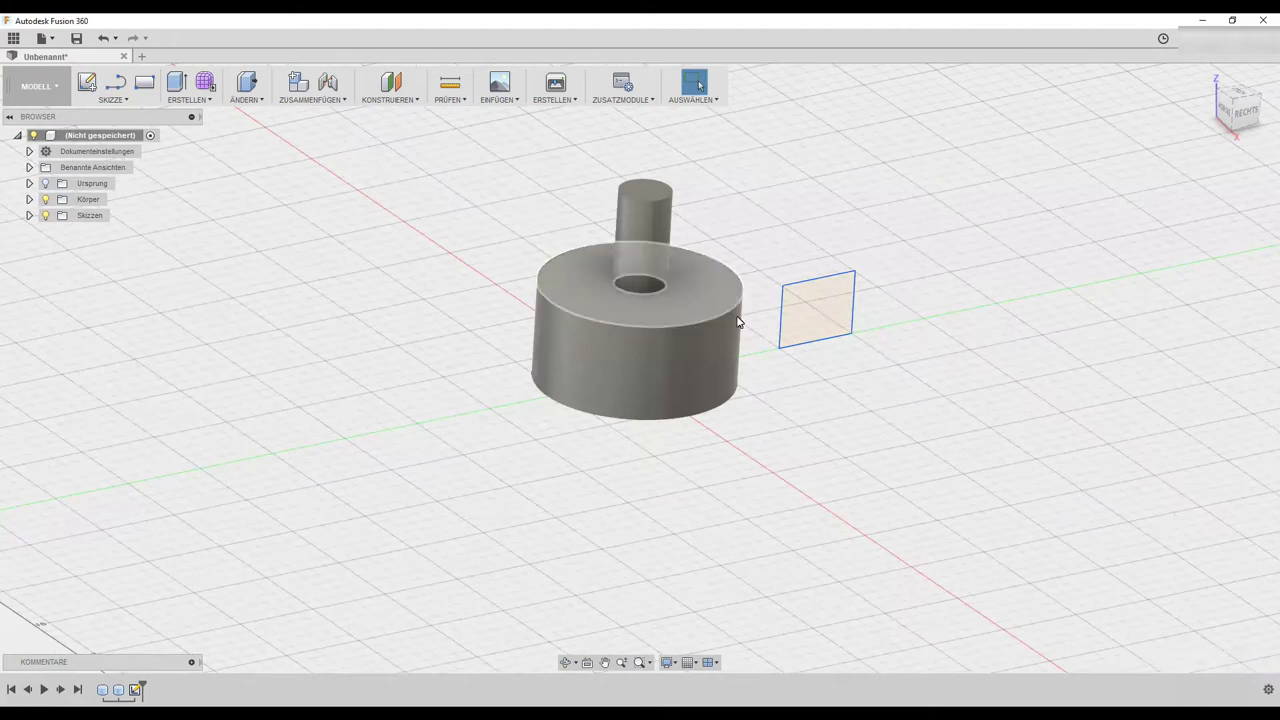
click(87, 85)
On the side plane, draw a first line from the body's left edge and drag its end lower.
click(681, 341)
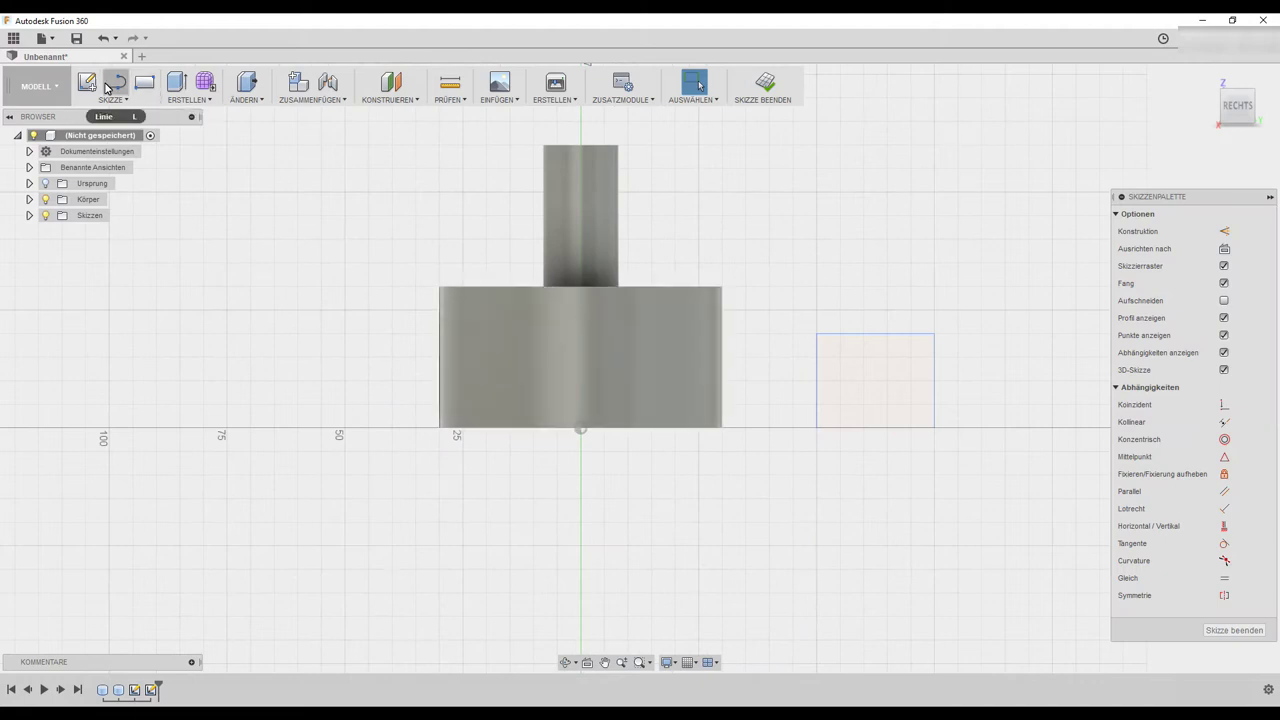
click(117, 84)
scroll(446, 302, up, 3)
scroll(444, 300, up, 2)
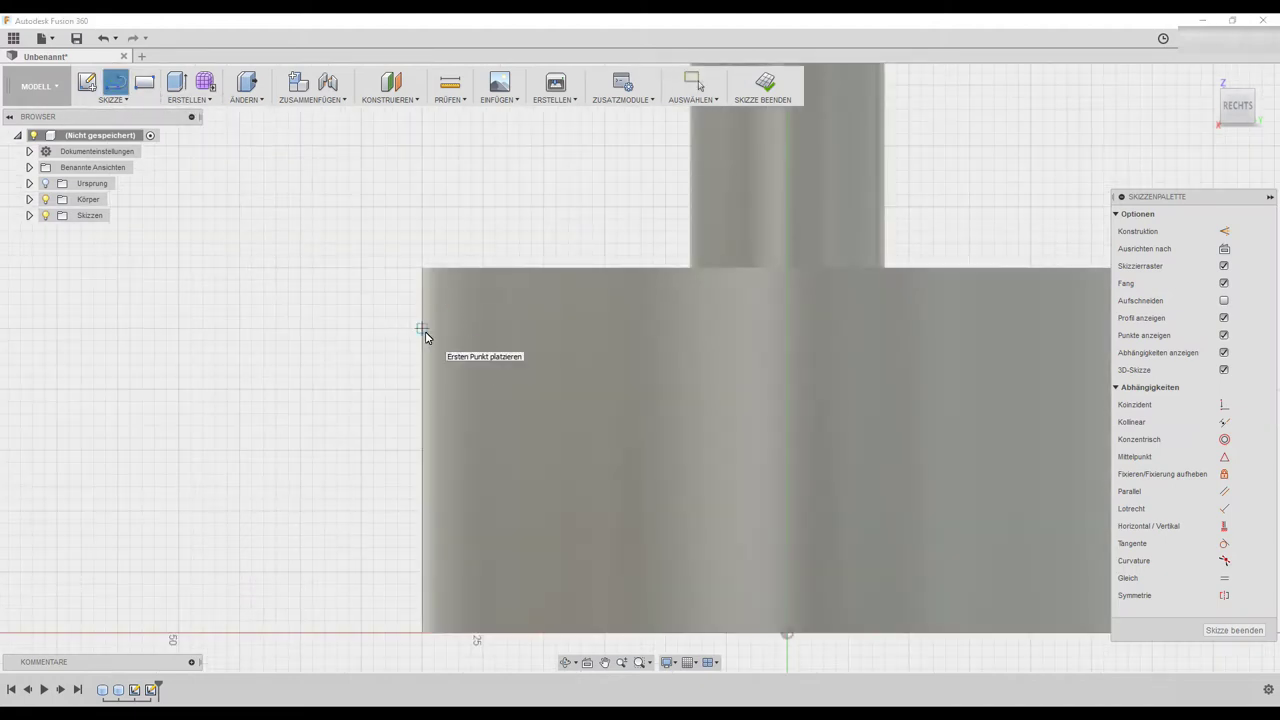
click(421, 390)
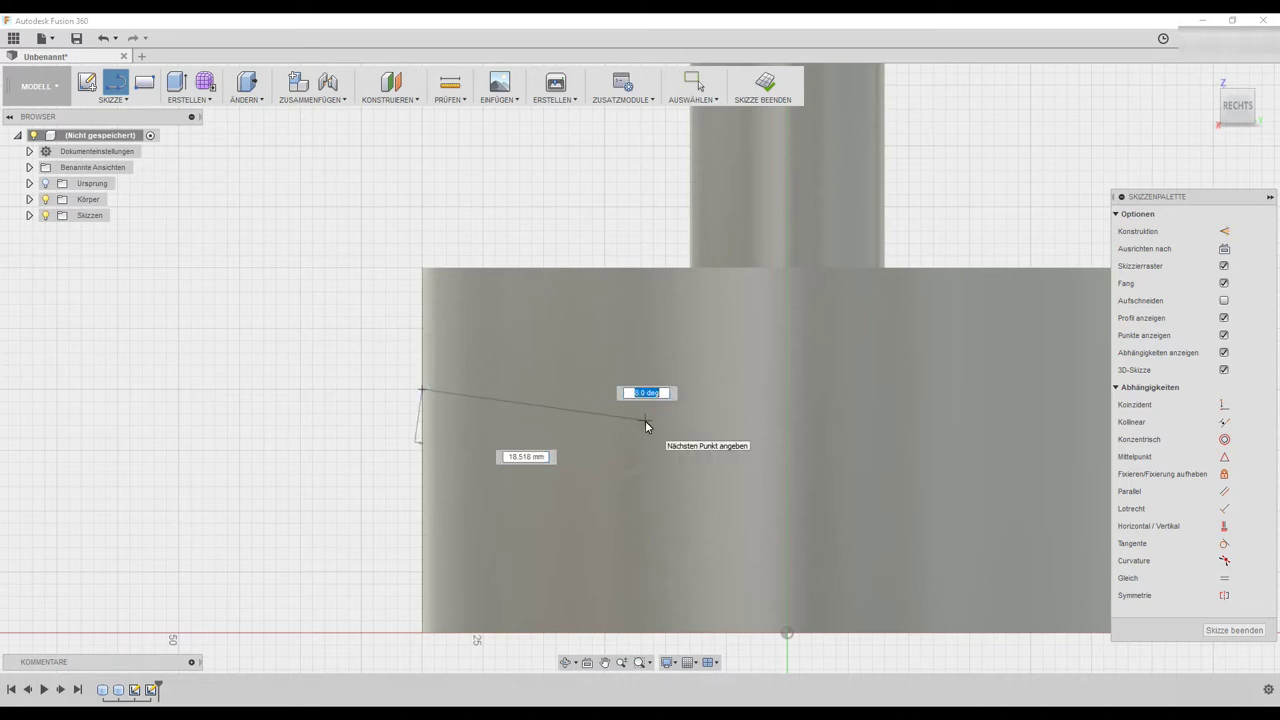
key(Tab)
key(Return)
key(Escape)
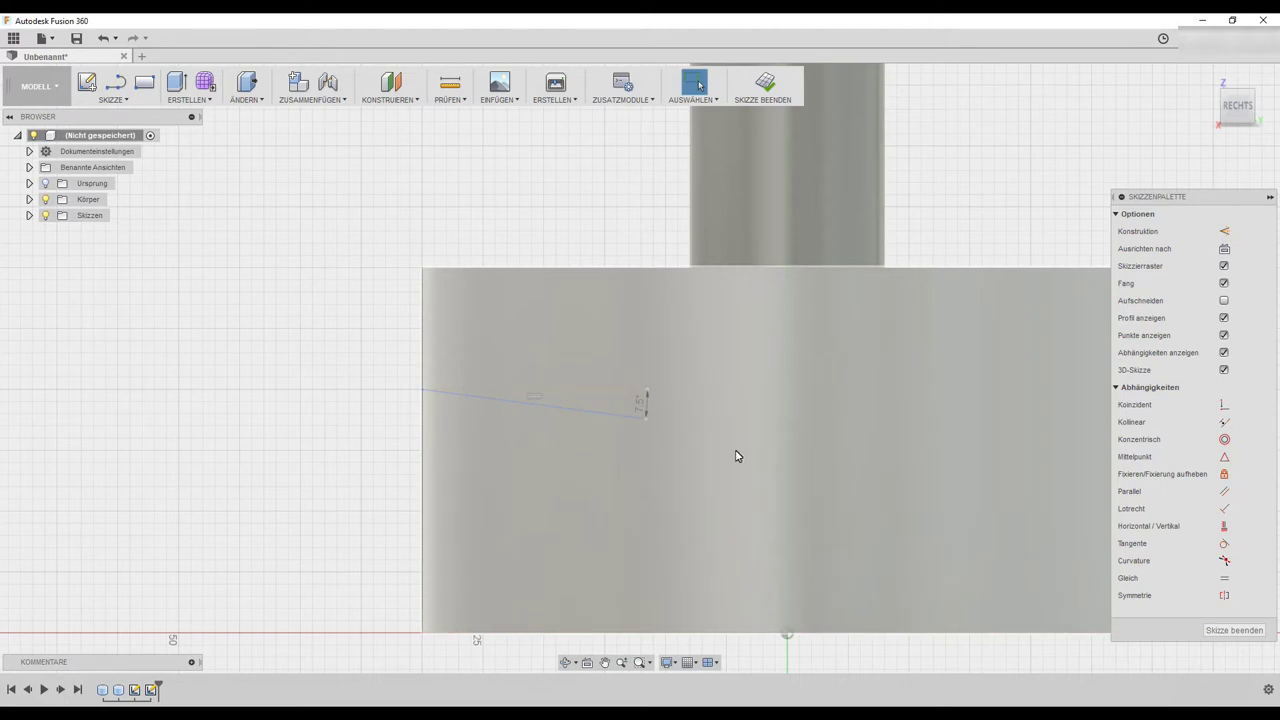
click(649, 425)
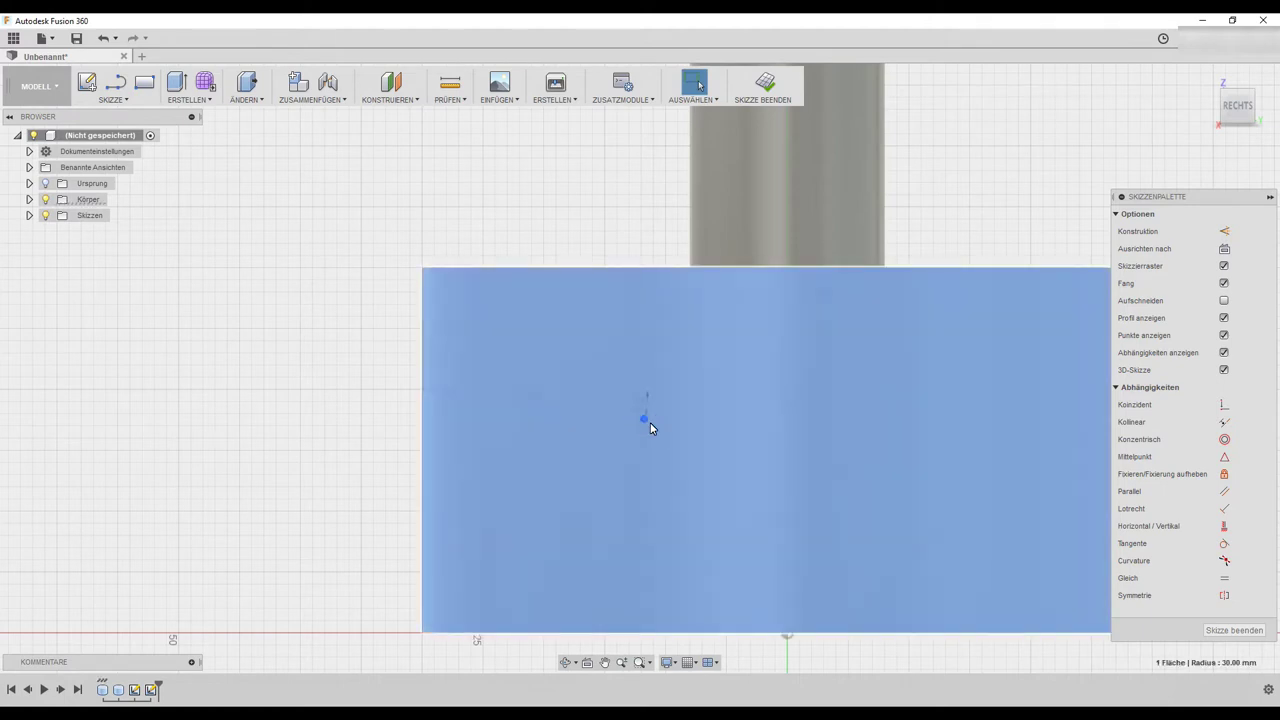
drag(427, 389, 545, 405)
key(Escape)
Redraw the line at 7.5°, extend it past the body's left edge, and finish the sketch.
click(125, 86)
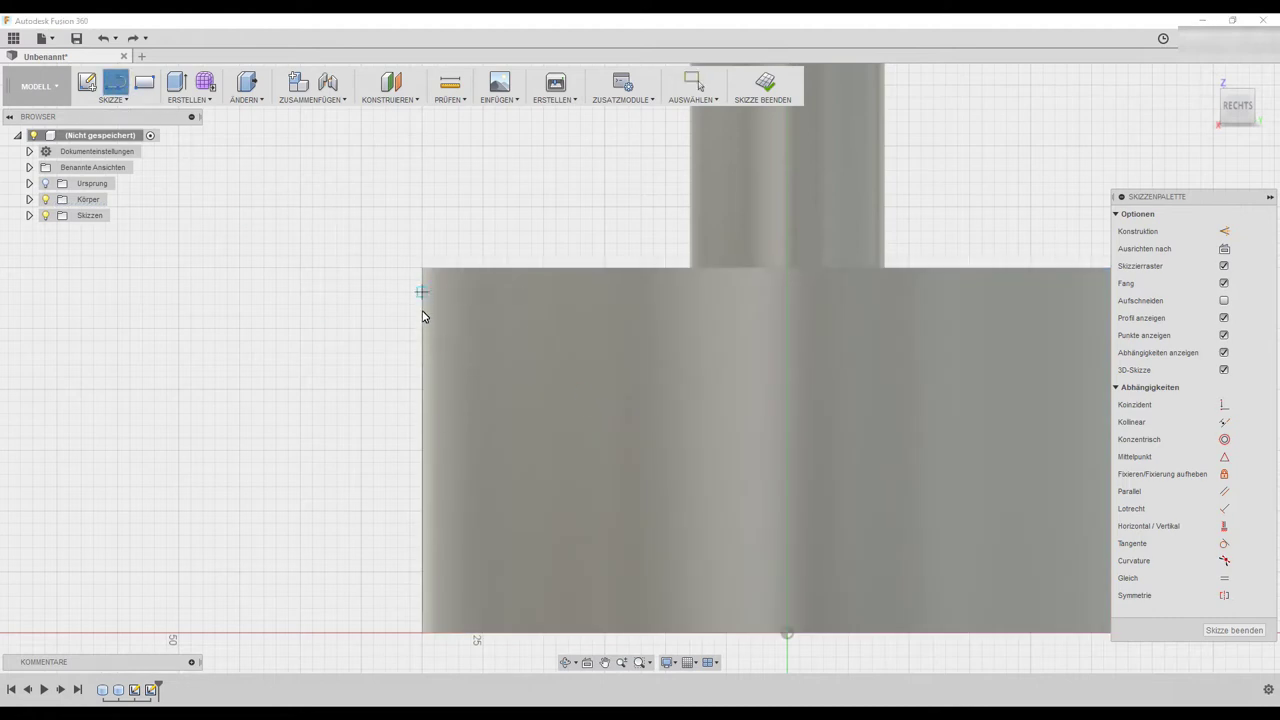
click(421, 390)
scroll(613, 418, down, 5)
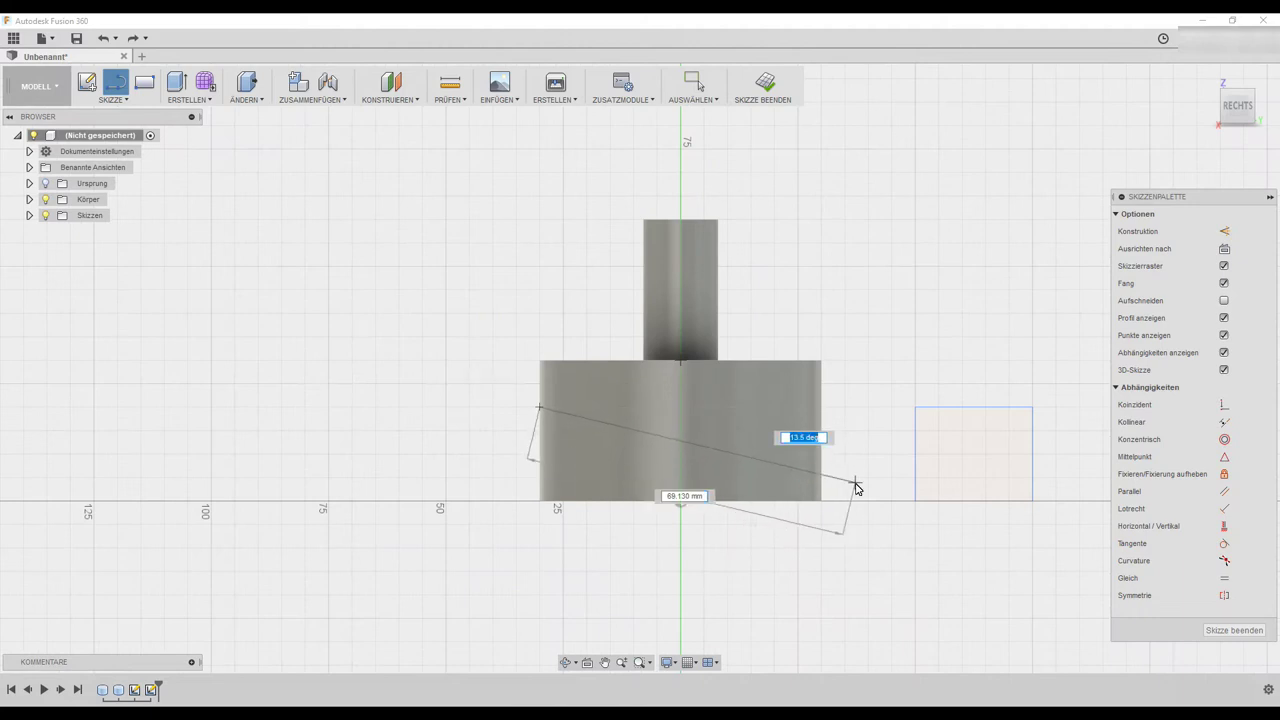
text(1)
key(Tab)
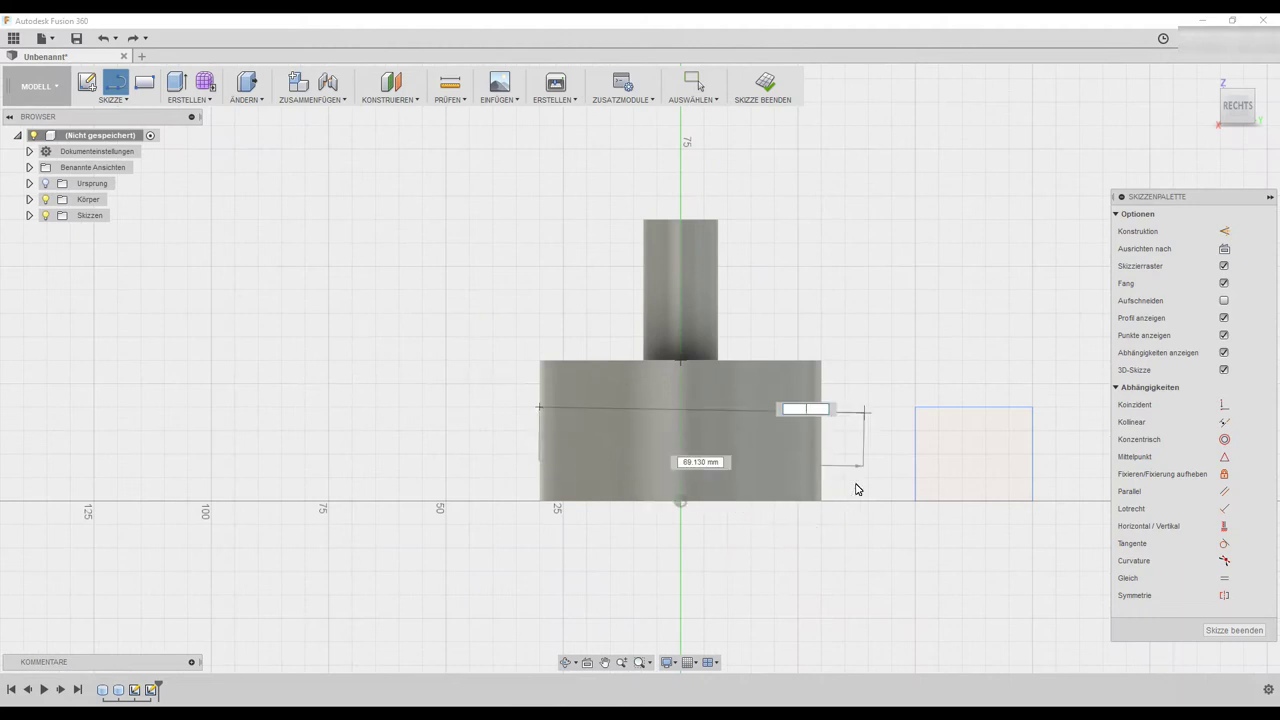
text(.5)
key(Return)
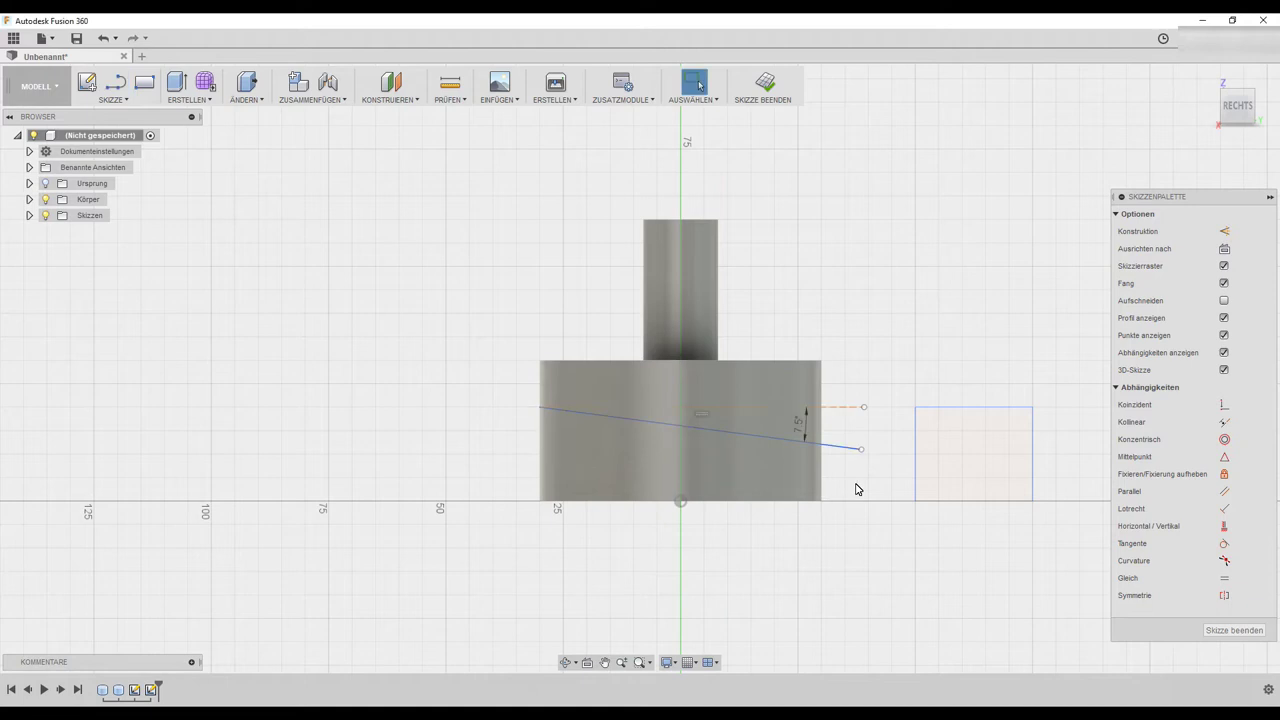
key(l)
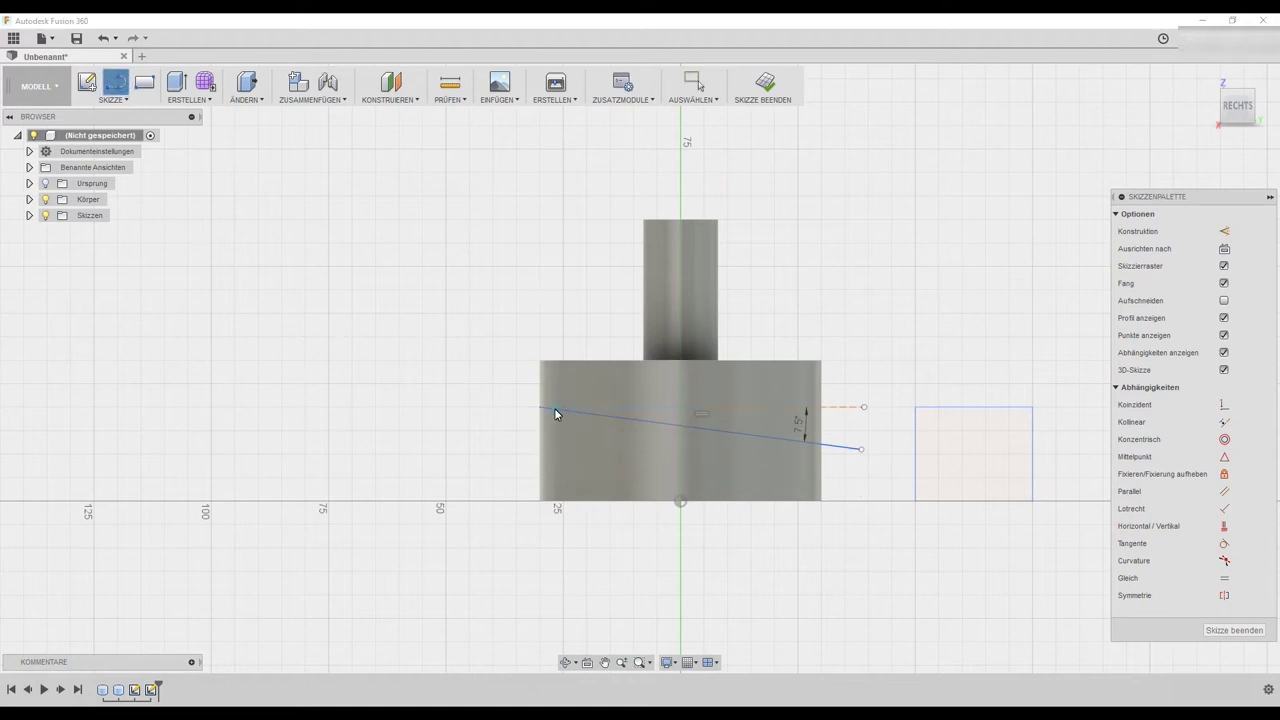
click(539, 410)
click(473, 399)
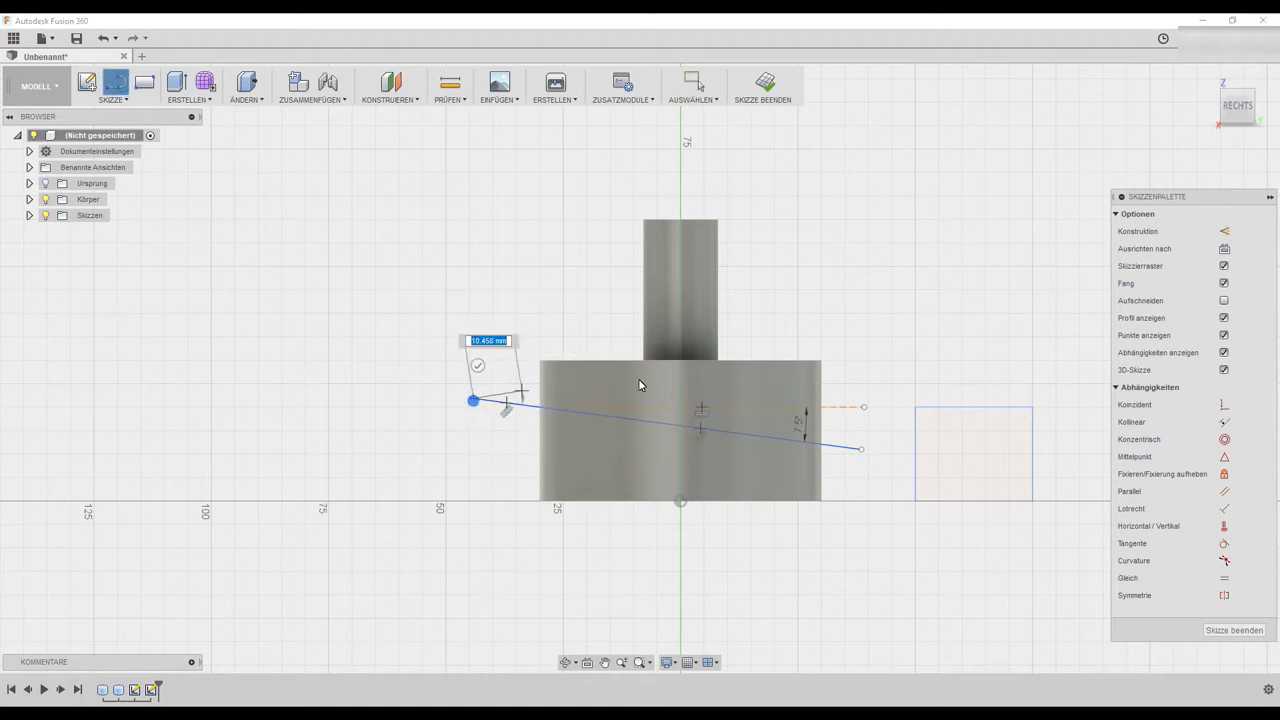
click(1230, 630)
mouse_move(815, 281)
shift+middle_down()
mouse_move(877, 286)
mouse_move(854, 297)
mouse_move(880, 289)
mouse_move(851, 309)
shift+middle_up()
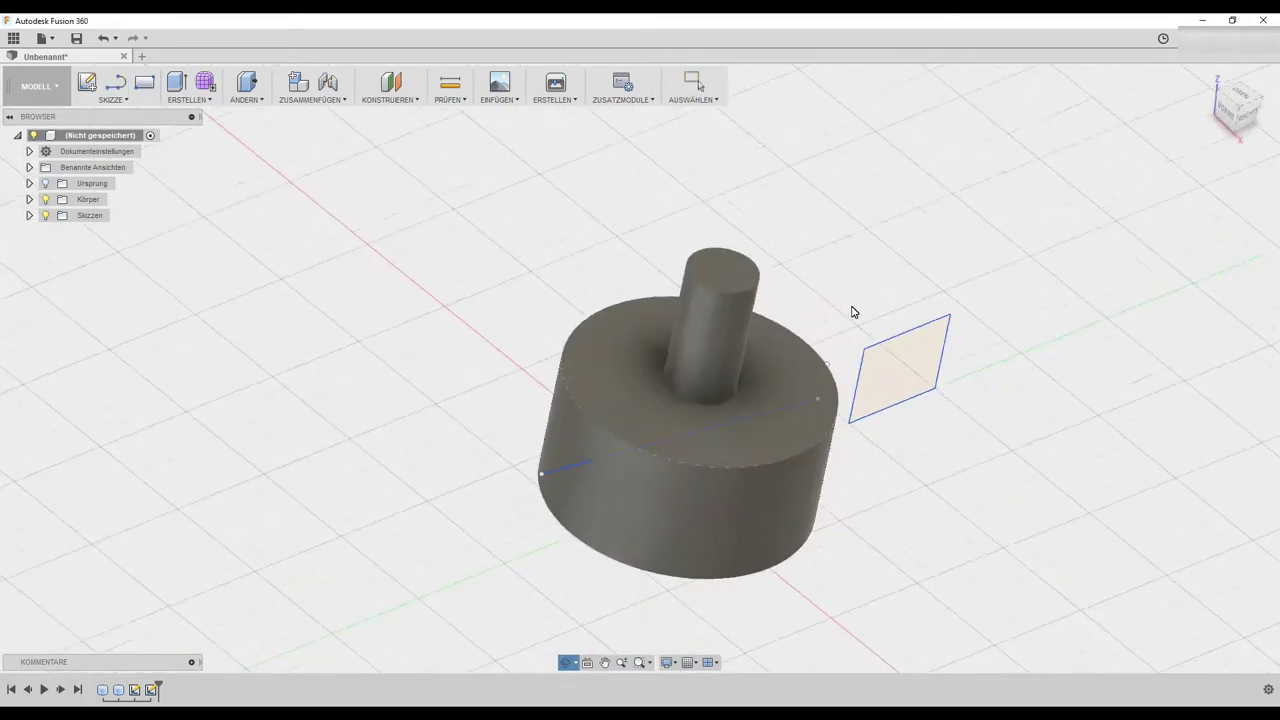
Cut a 10 mm round pipe along the angled sketch line through the base.
click(205, 104)
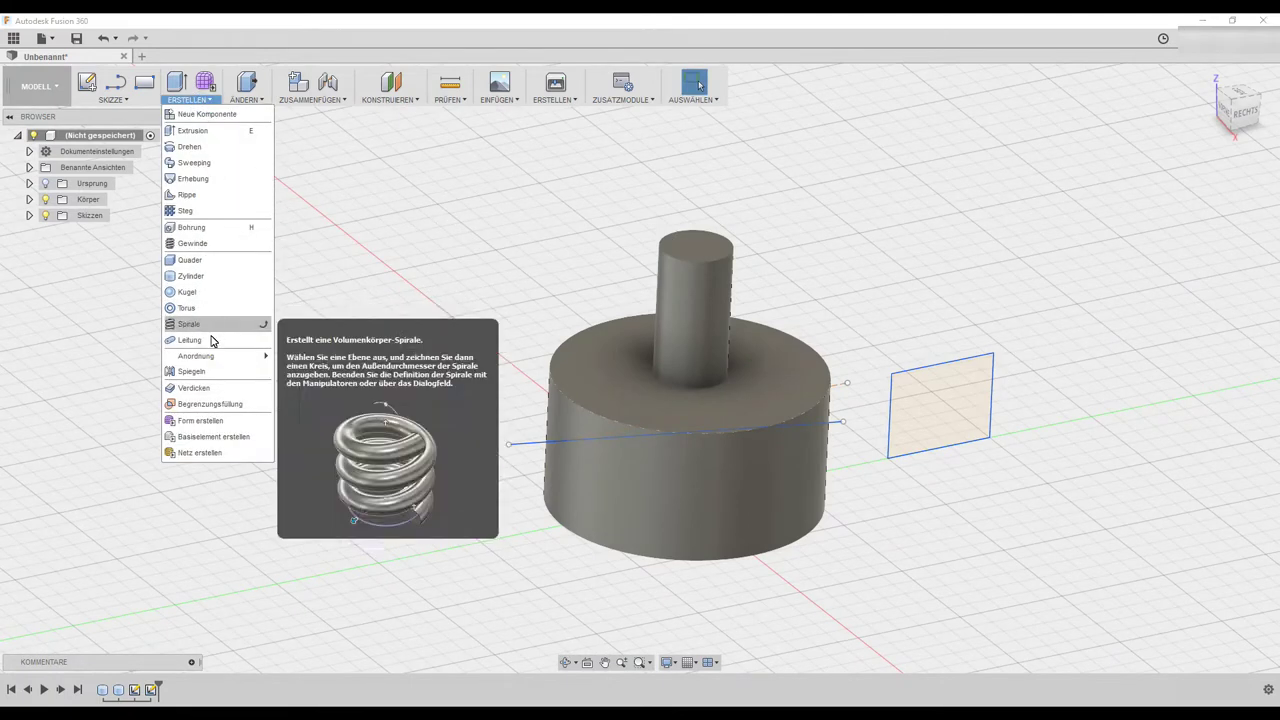
click(209, 340)
click(529, 449)
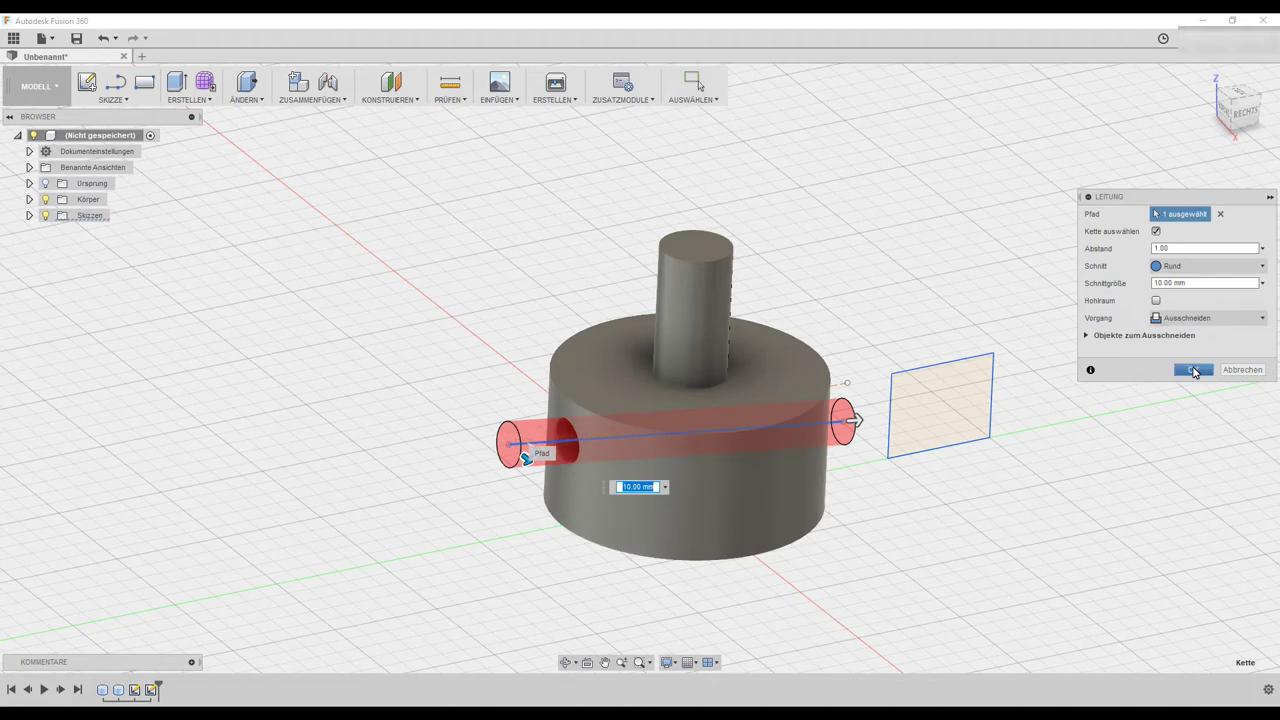
click(1193, 370)
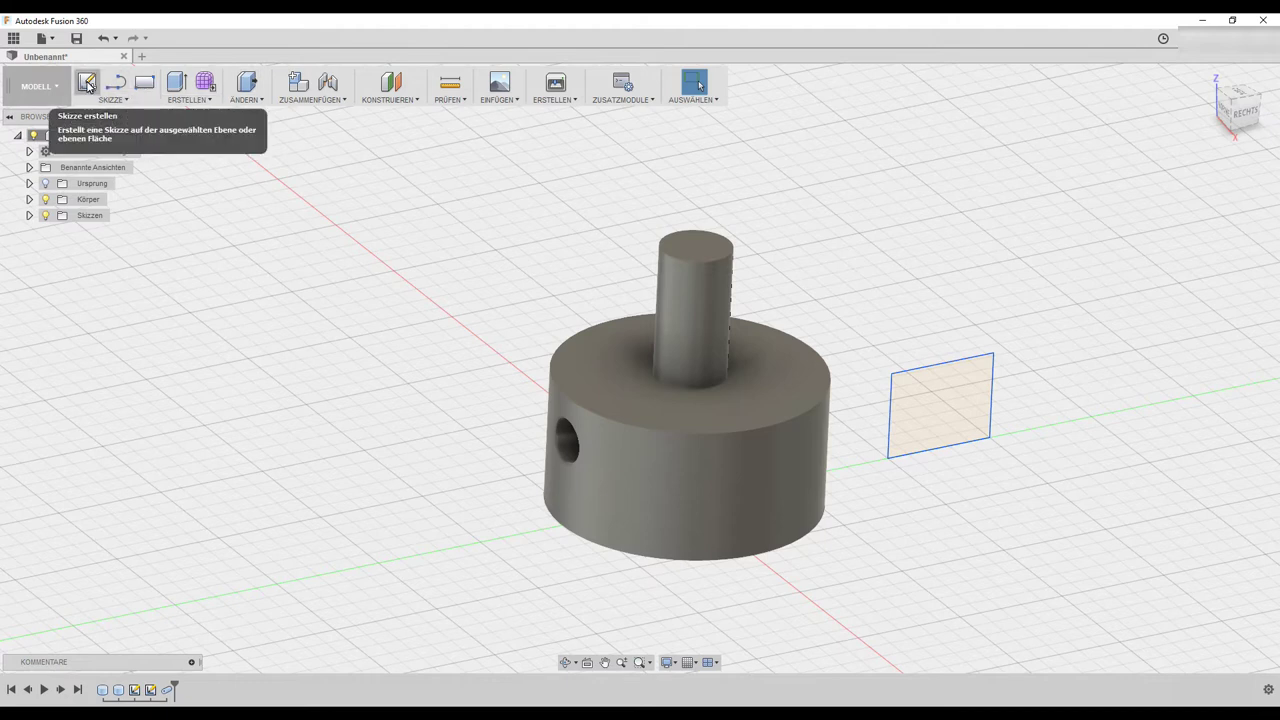
Start a sketch on the side plane and draw a line from the body's left edge at 7.5°.
click(87, 85)
click(734, 451)
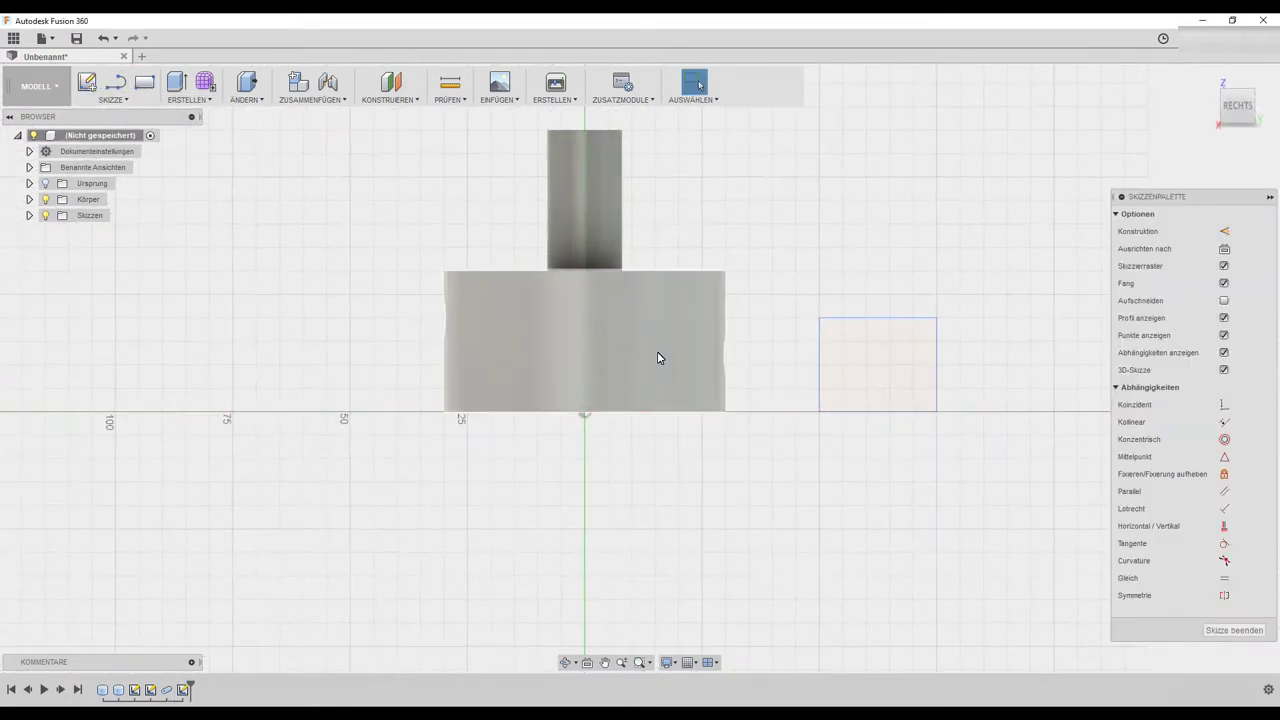
scroll(657, 352, up, 2)
click(117, 84)
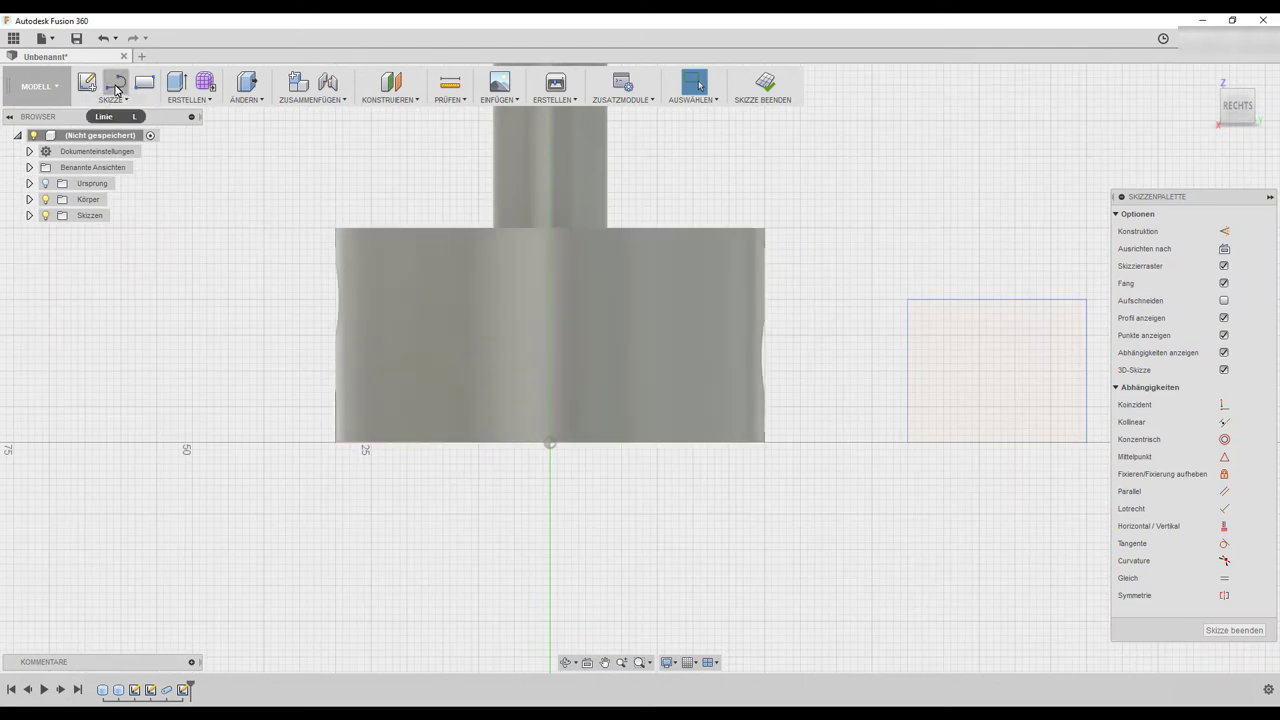
scroll(342, 331, up, 3)
scroll(300, 315, up, 1)
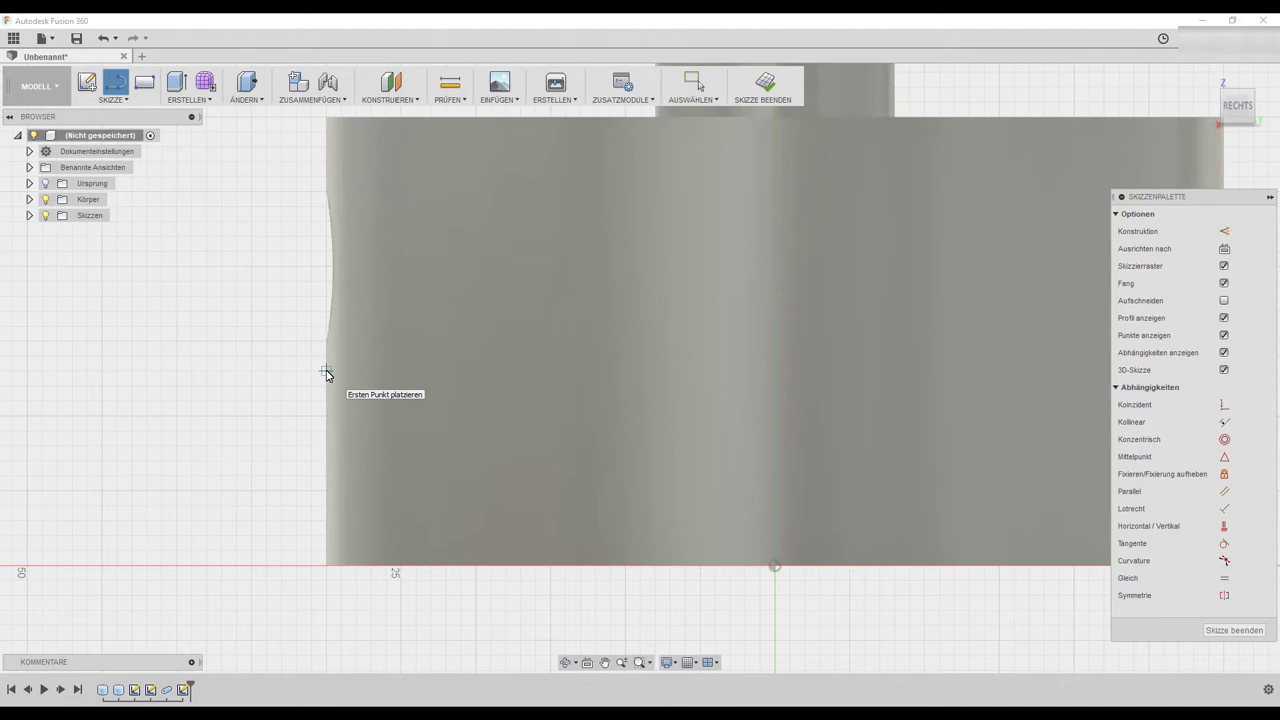
click(326, 369)
scroll(518, 425, down, 2)
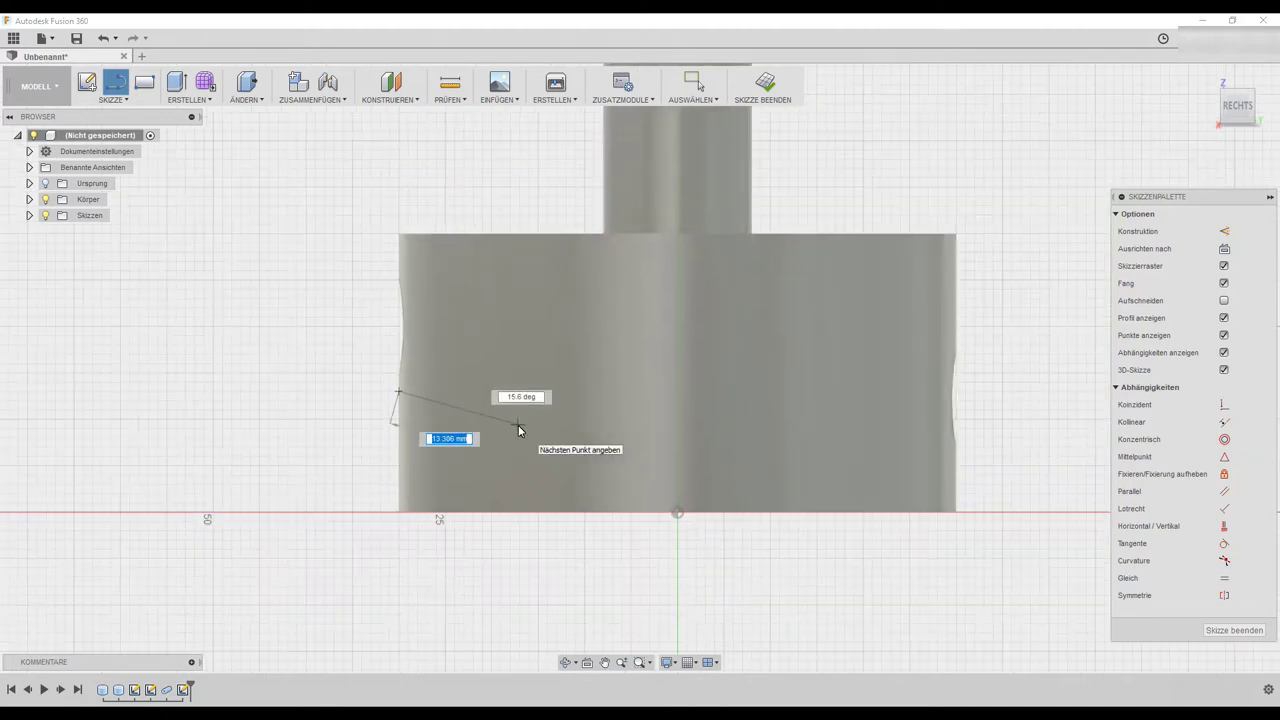
scroll(518, 425, down, 2)
key(Tab)
key(Return)
key(Escape)
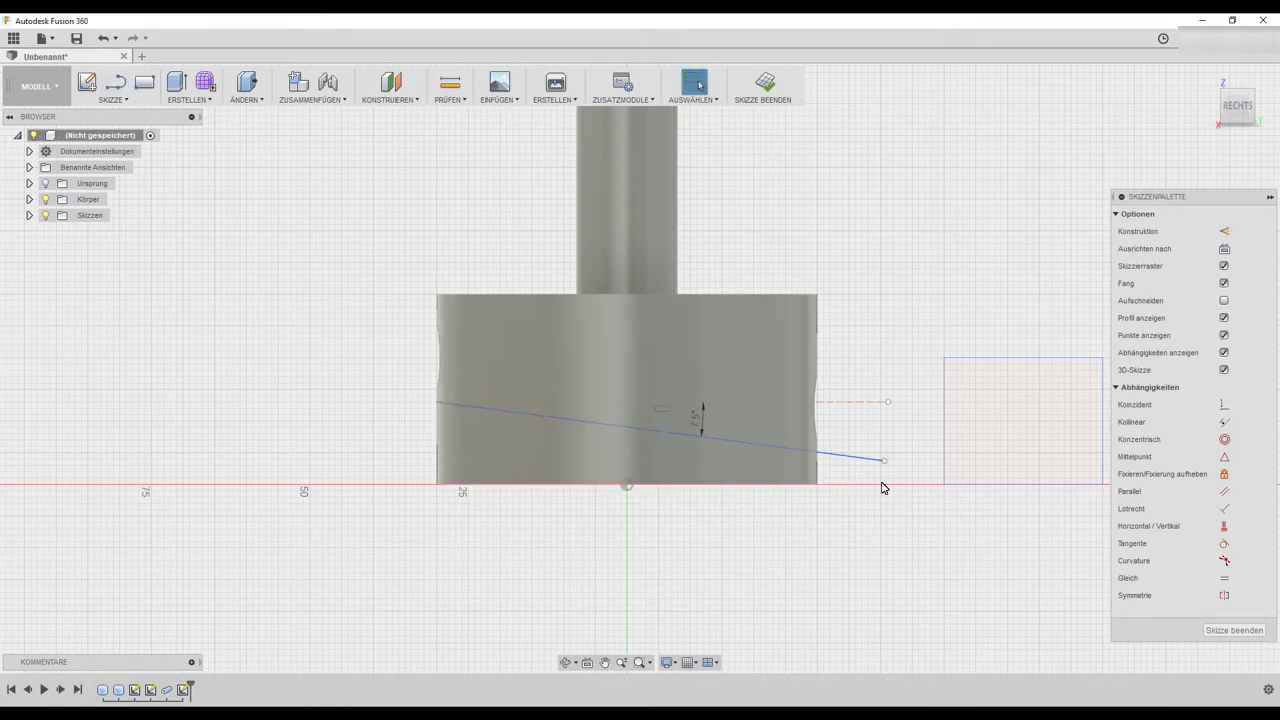
Close a four-sided profile beneath the slanted line and finish the sketch.
click(115, 82)
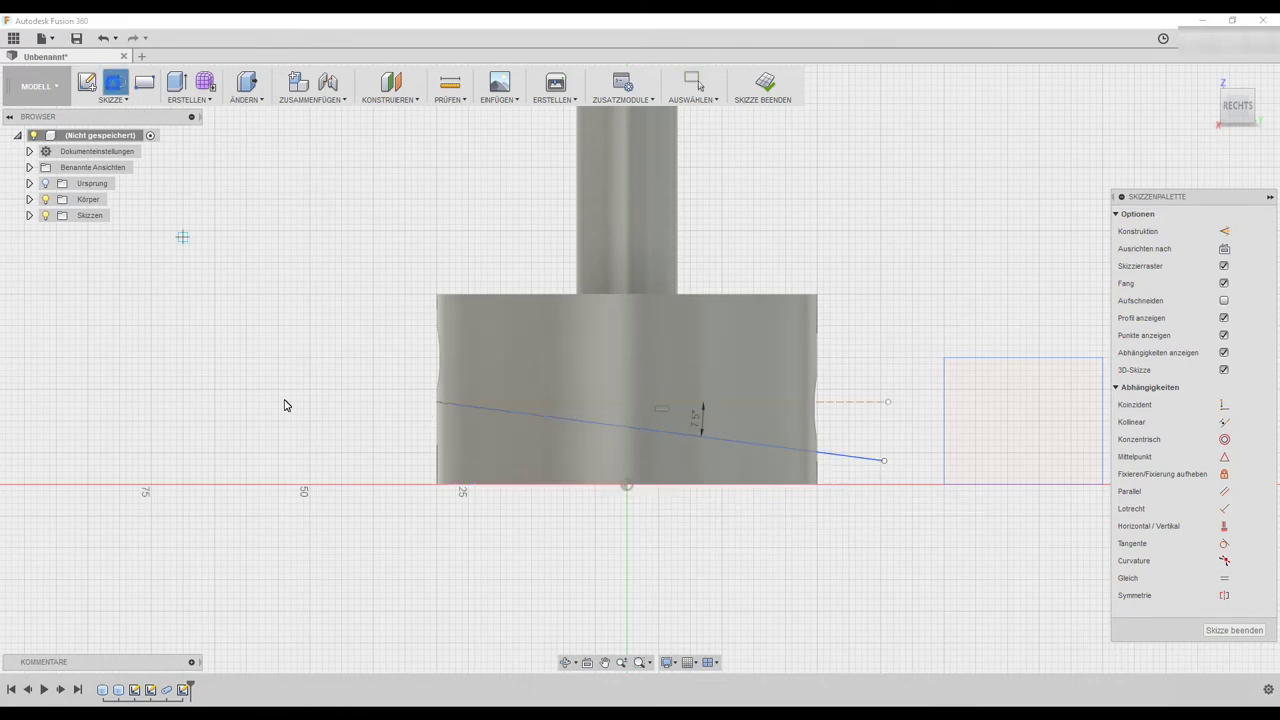
click(884, 463)
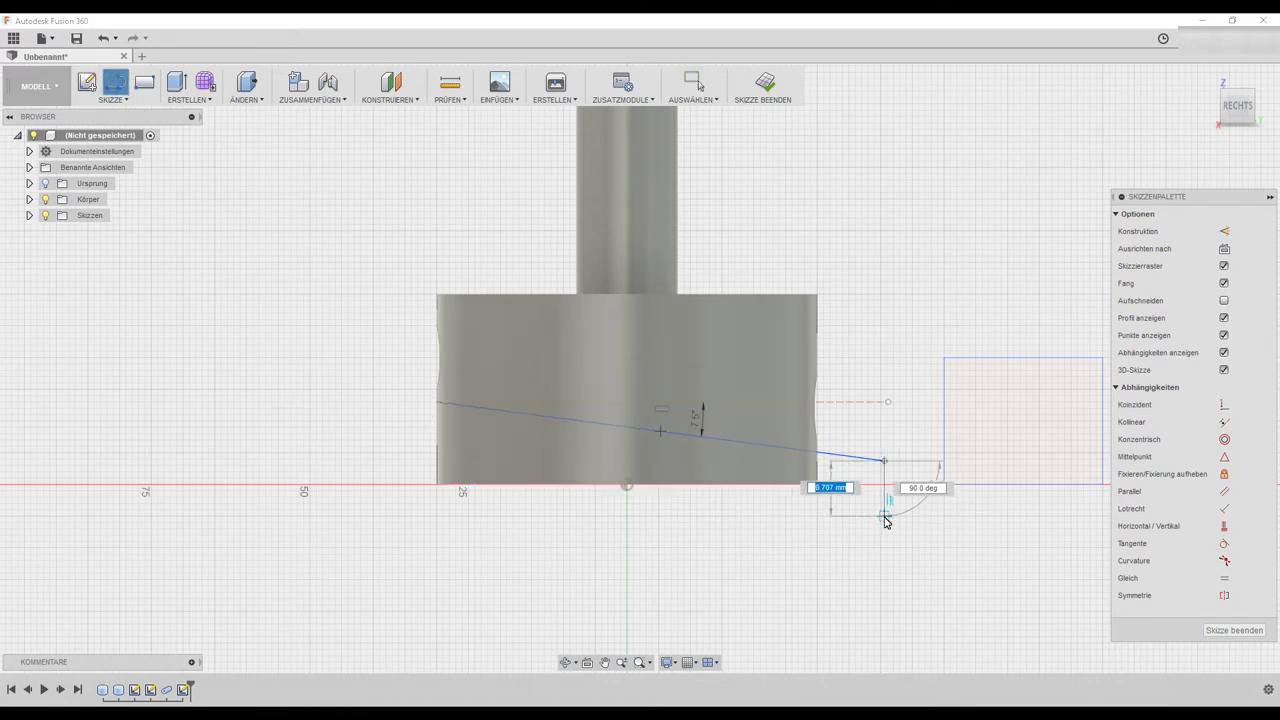
click(873, 532)
click(405, 517)
click(383, 395)
click(436, 403)
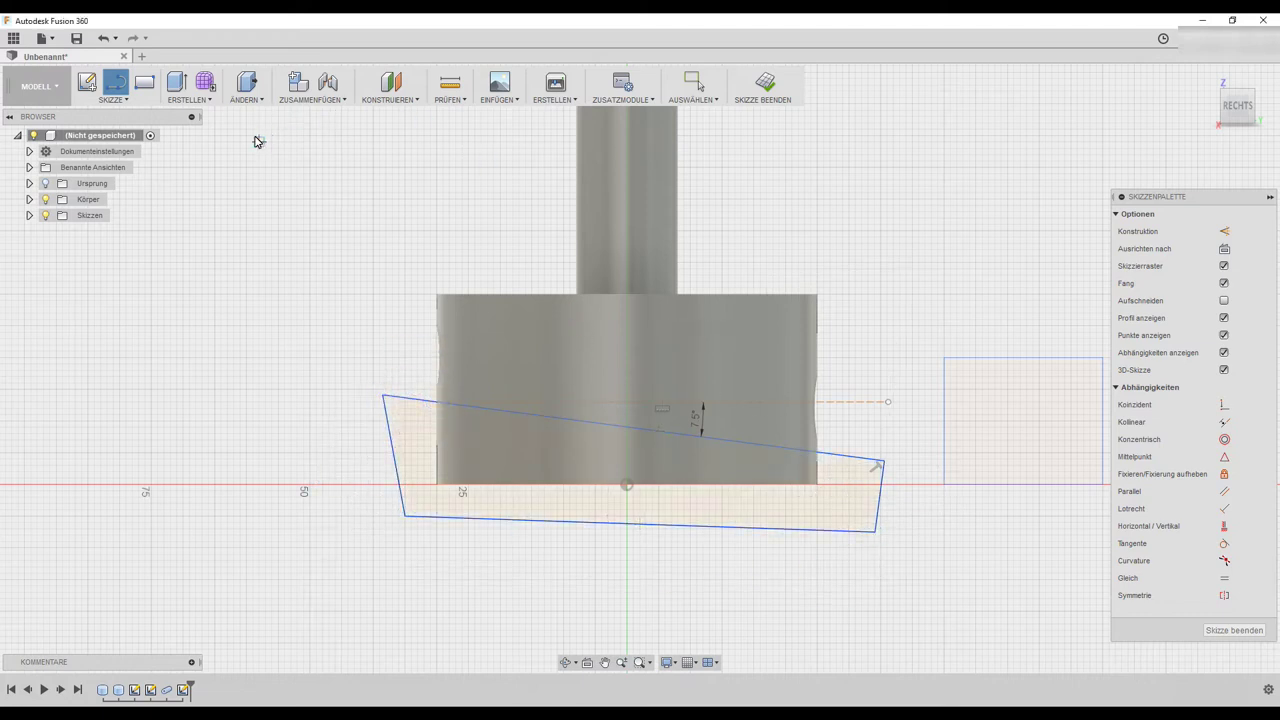
click(1234, 630)
mouse_move(788, 252)
shift+middle_down()
mouse_move(883, 255)
mouse_move(908, 234)
mouse_move(874, 246)
mouse_move(874, 266)
mouse_move(859, 263)
mouse_move(853, 229)
shift+middle_up()
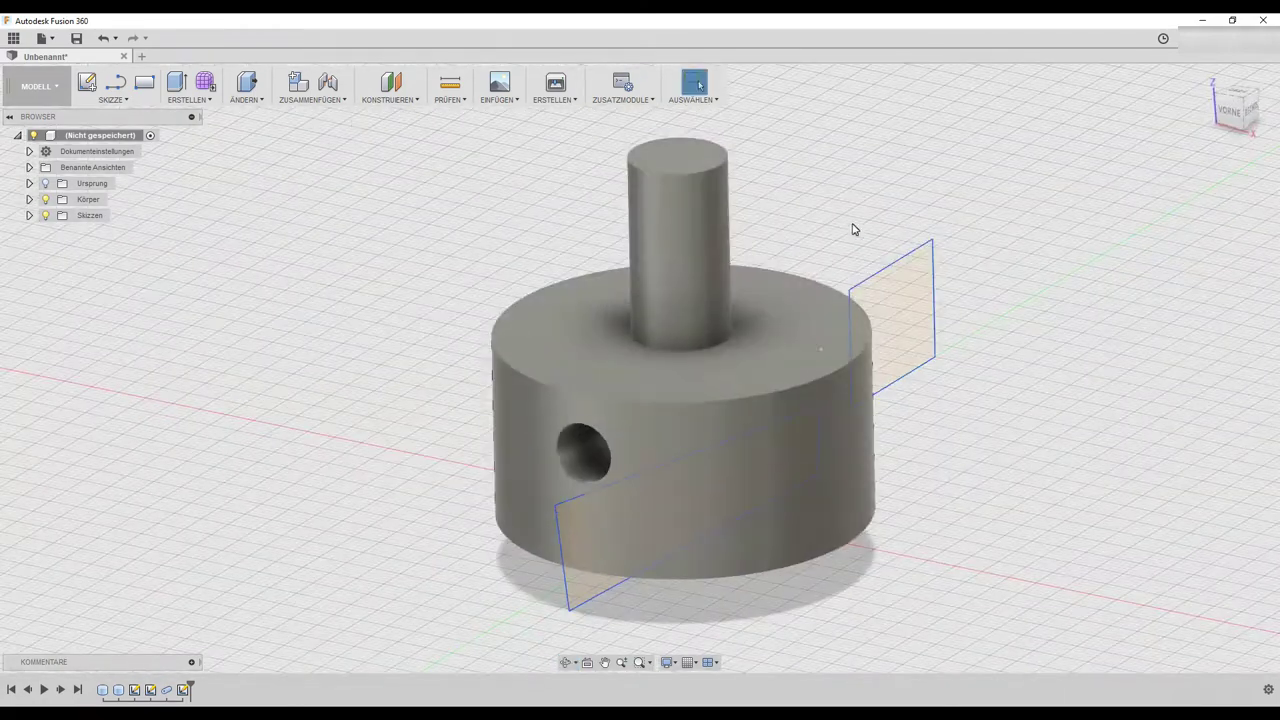
Extrude-cut the slanted profile two-sided, 54 mm in each direction.
click(176, 86)
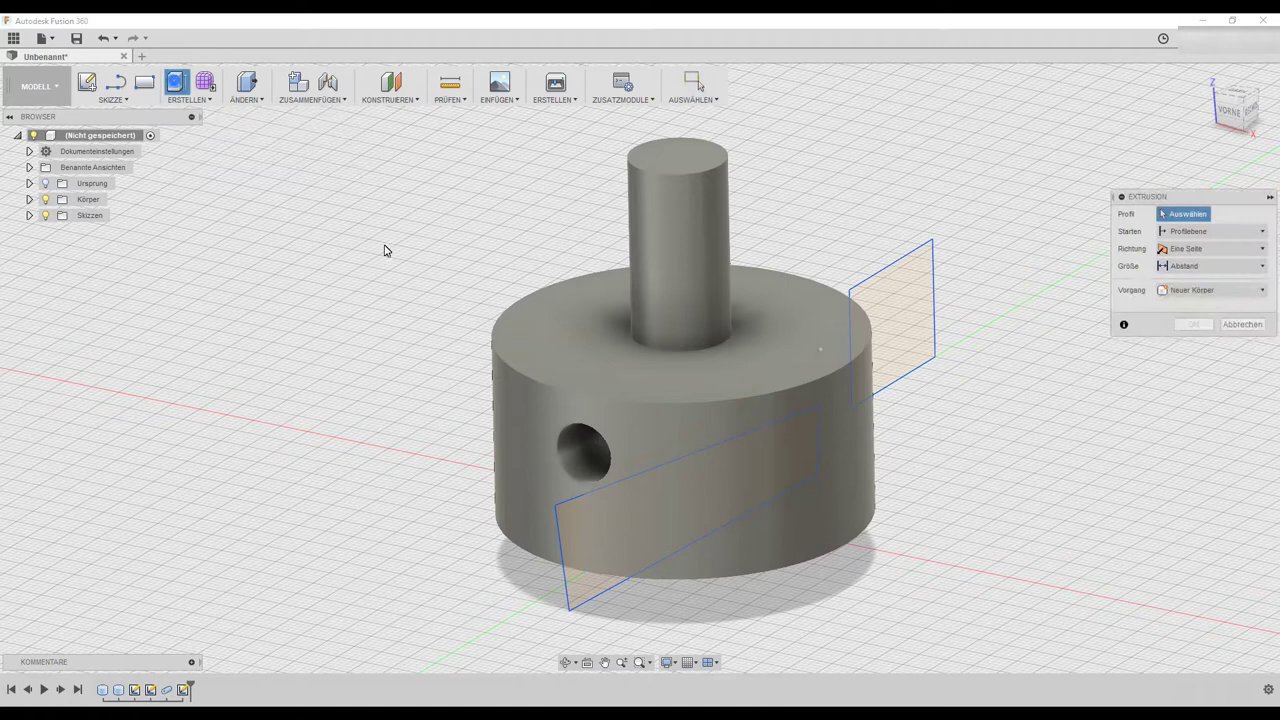
click(1204, 250)
click(1192, 282)
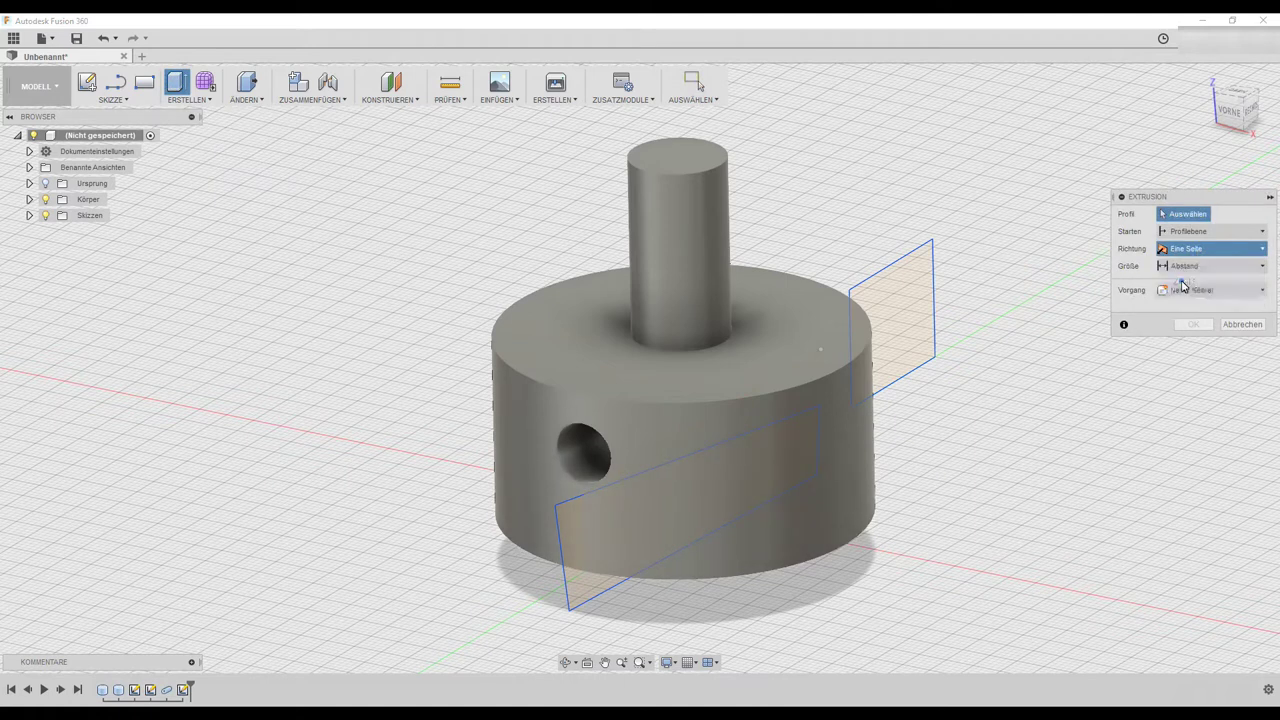
click(574, 581)
text(54)
key(Return)
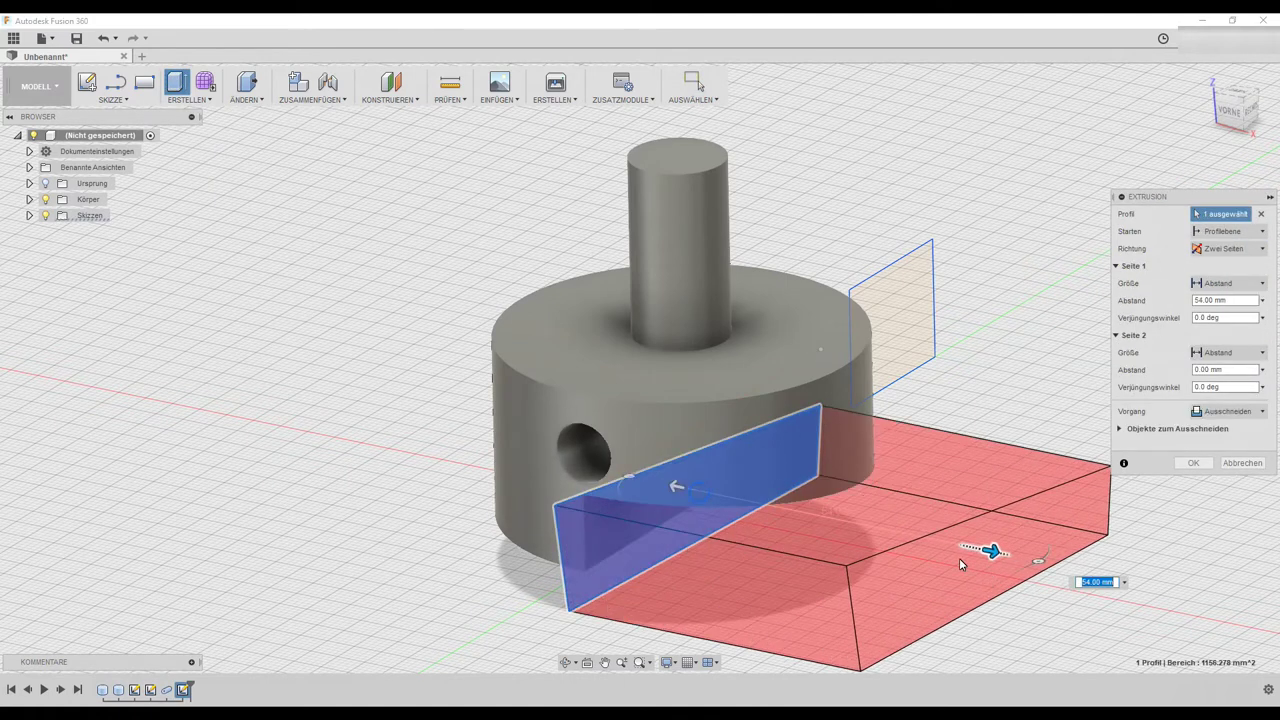
click(672, 490)
text(54)
key(Return)
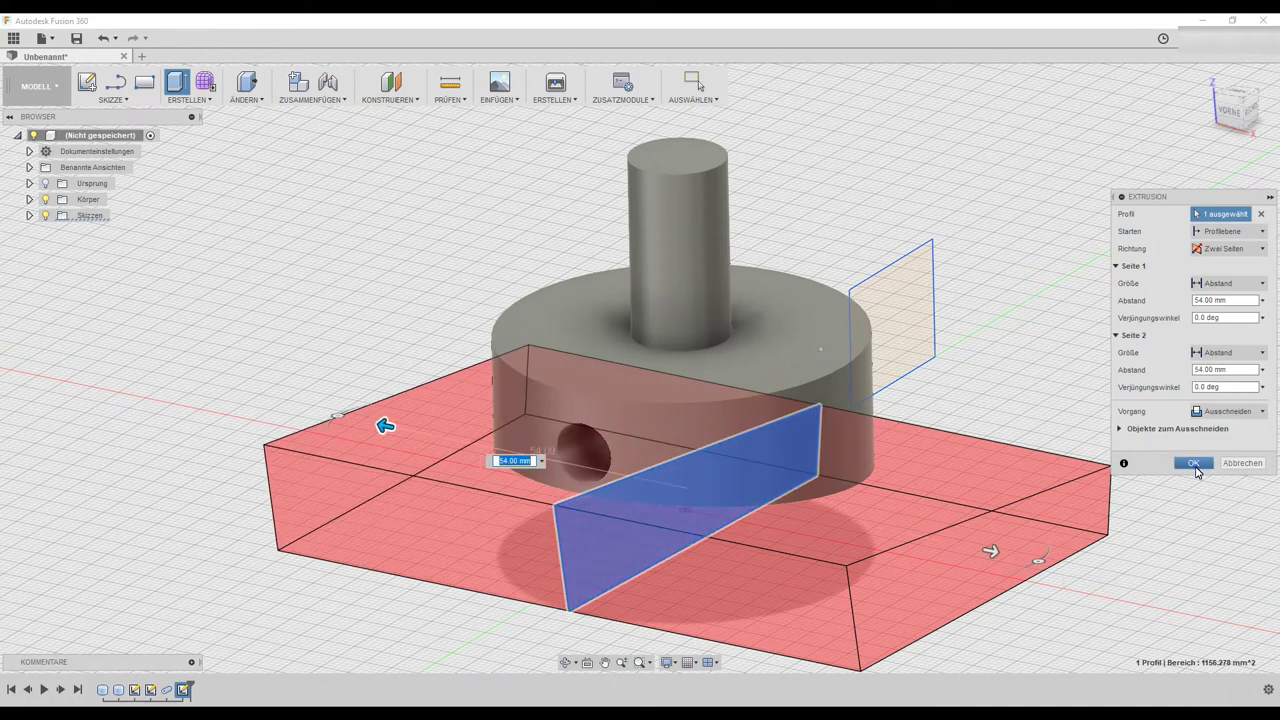
click(1196, 467)
mouse_move(1103, 471)
shift+middle_down()
mouse_move(904, 318)
mouse_move(986, 357)
mouse_move(986, 414)
mouse_move(1029, 380)
mouse_move(977, 405)
mouse_move(986, 389)
mouse_move(929, 391)
shift+middle_up()
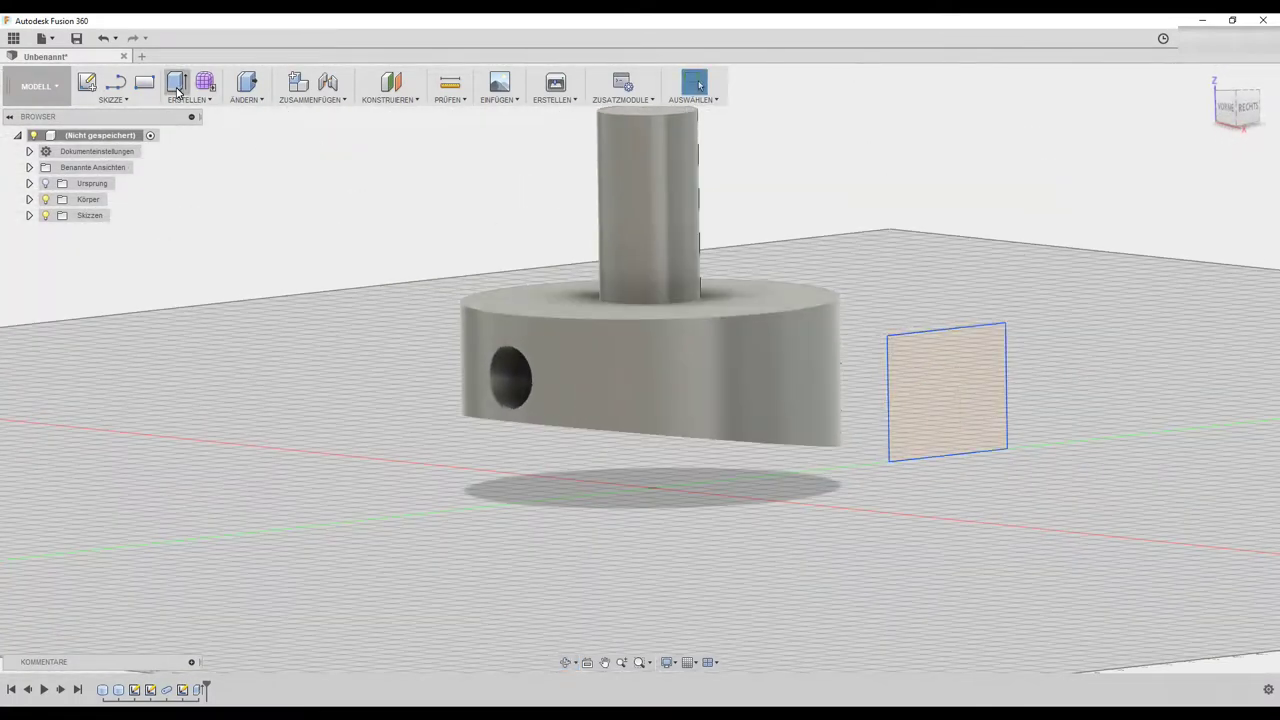
Start a sketch on the side origin plane and draw lines at the lower left, one at 172.5°.
click(86, 82)
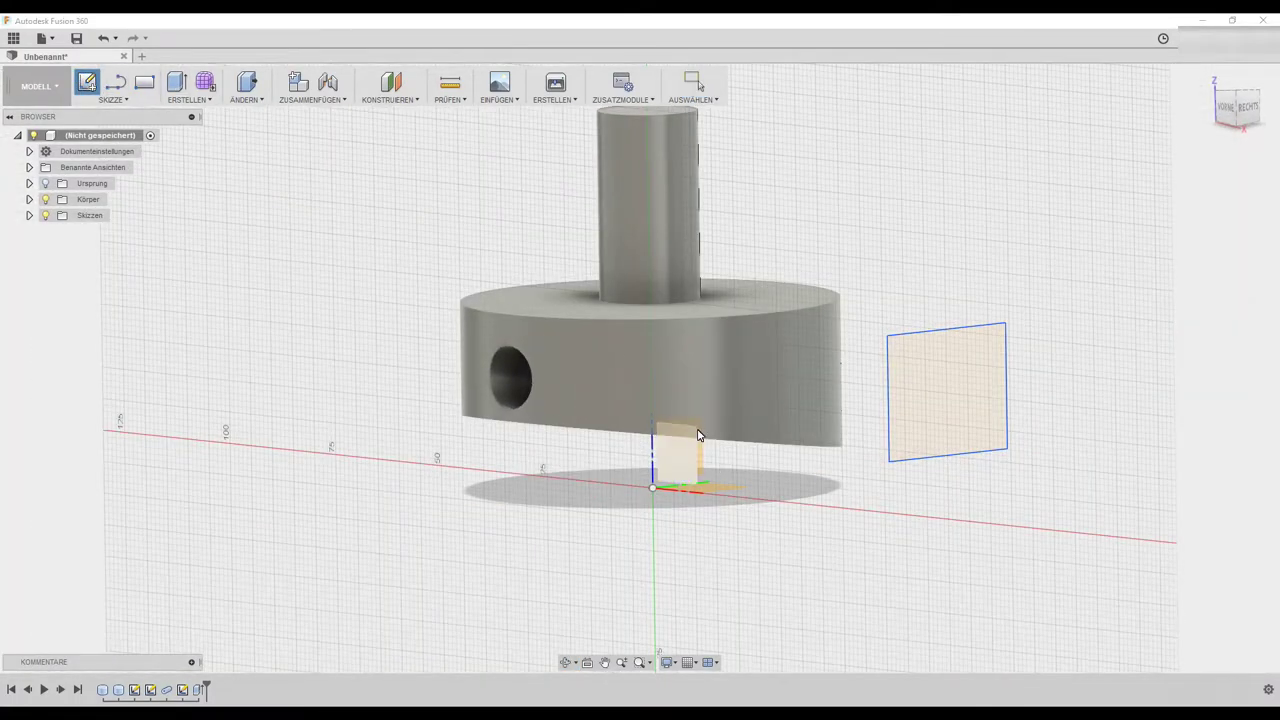
click(698, 435)
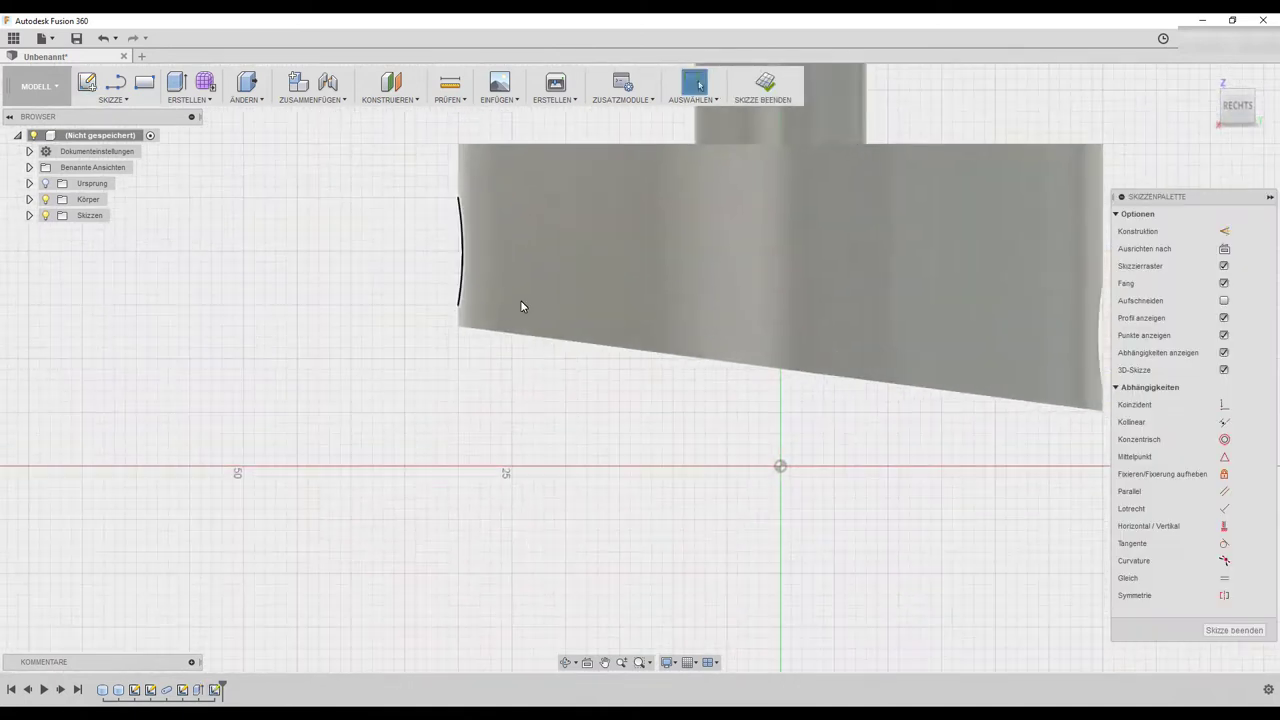
scroll(443, 303, up, 3)
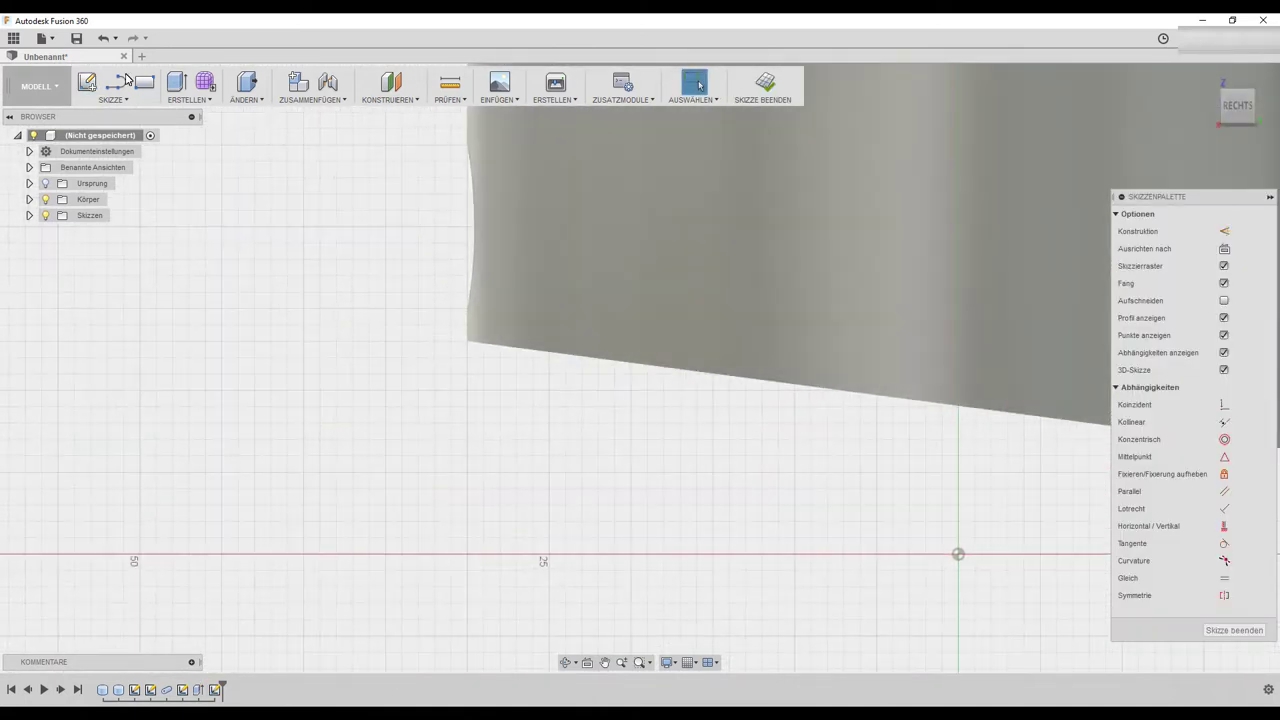
click(115, 82)
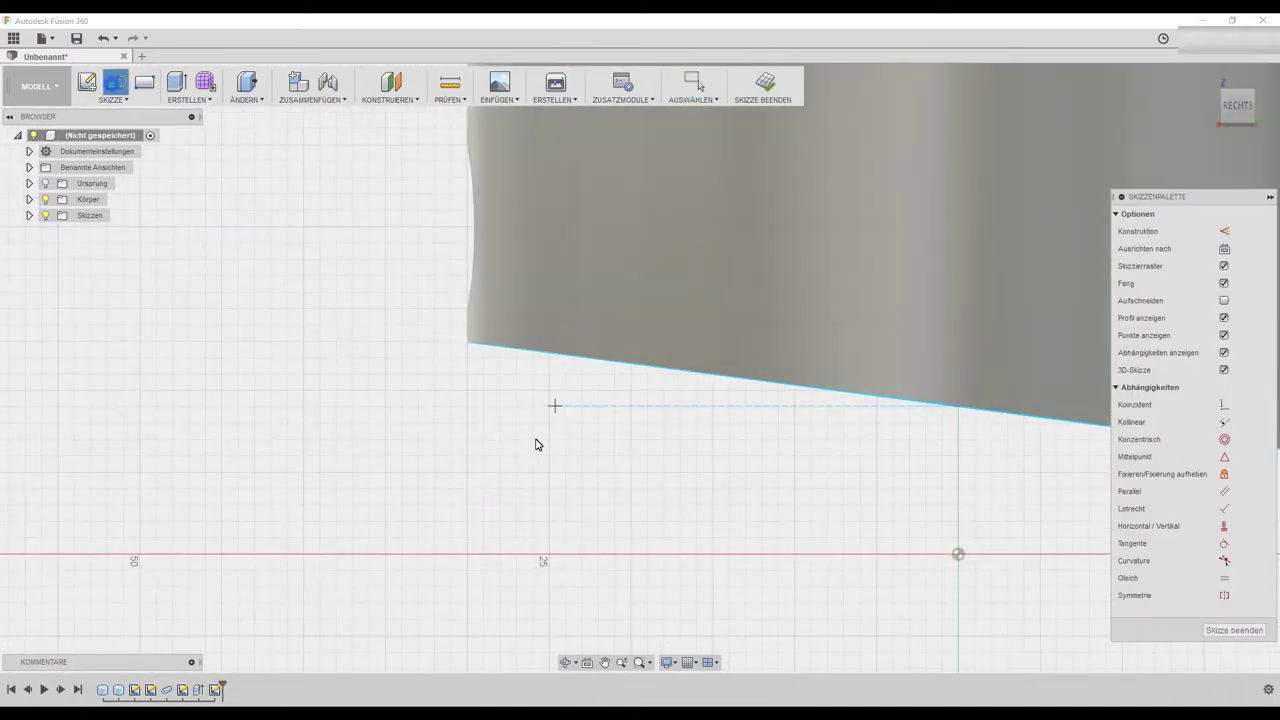
click(469, 389)
click(467, 345)
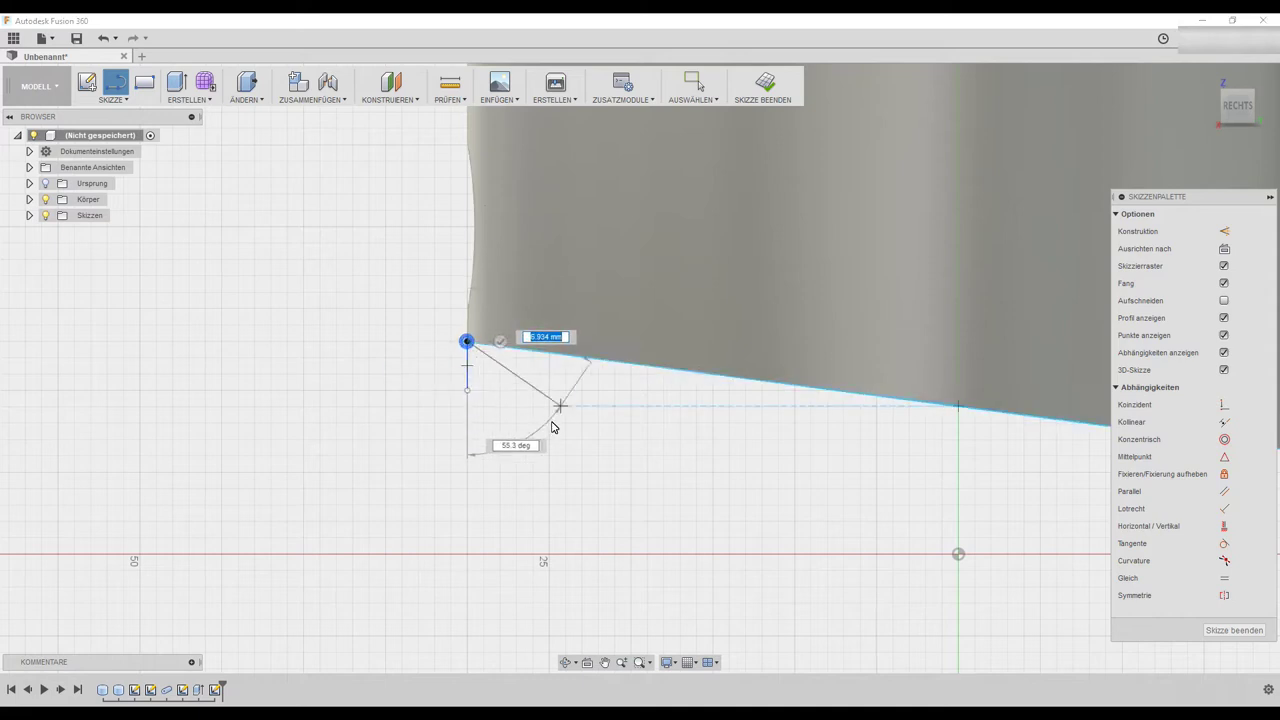
scroll(545, 425, down, 3)
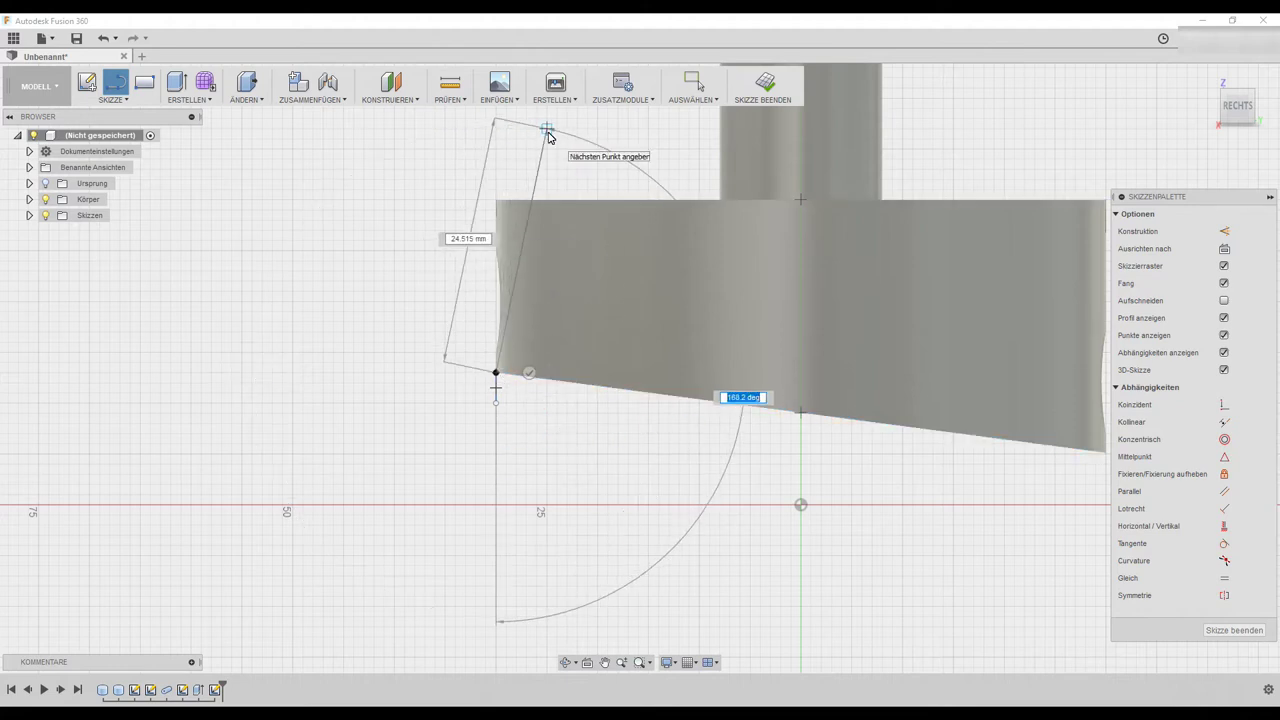
text(80-7.5)
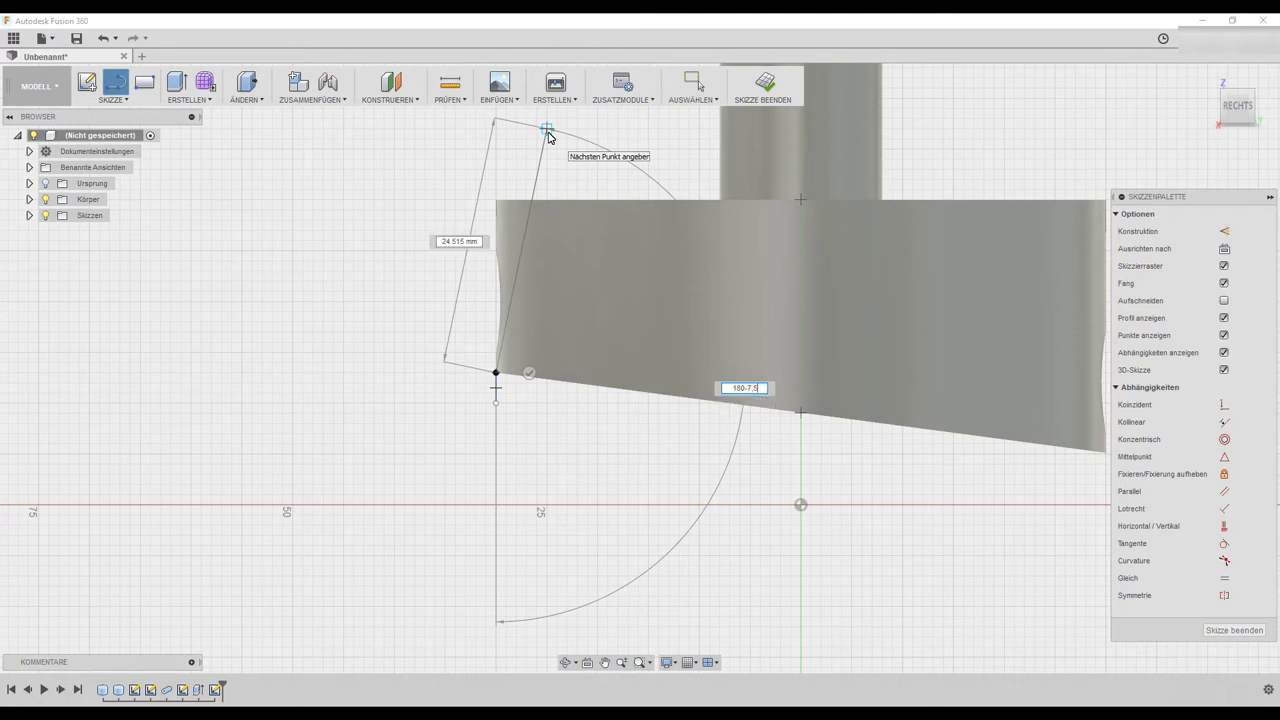
key(Return)
Close the tapered four-sided profile along the left edge and finish the sketch.
click(405, 131)
click(425, 403)
click(495, 403)
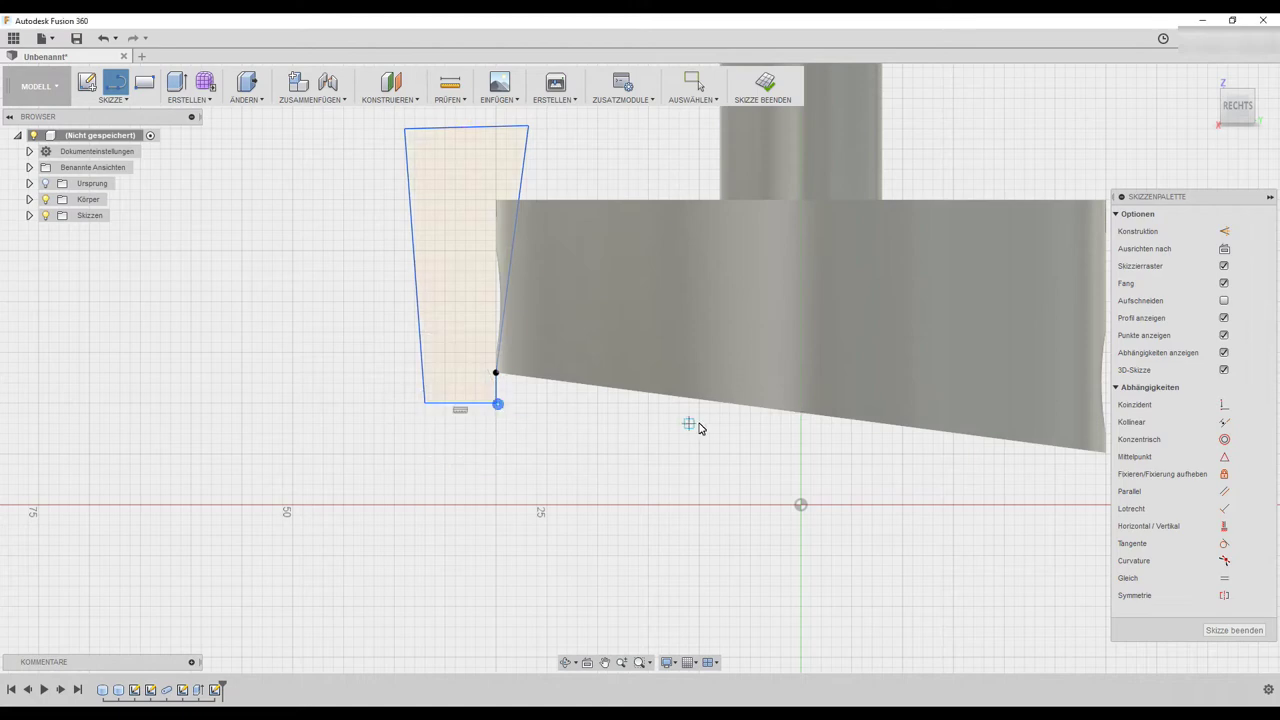
click(1220, 634)
mouse_move(383, 263)
shift+middle_down()
mouse_move(509, 286)
mouse_move(432, 272)
mouse_move(409, 346)
mouse_move(471, 331)
mouse_move(449, 289)
mouse_move(503, 308)
mouse_move(445, 302)
shift+middle_up()
Extrude-cut the left profile two-sided, 44 mm one way and 24 mm the other.
click(184, 87)
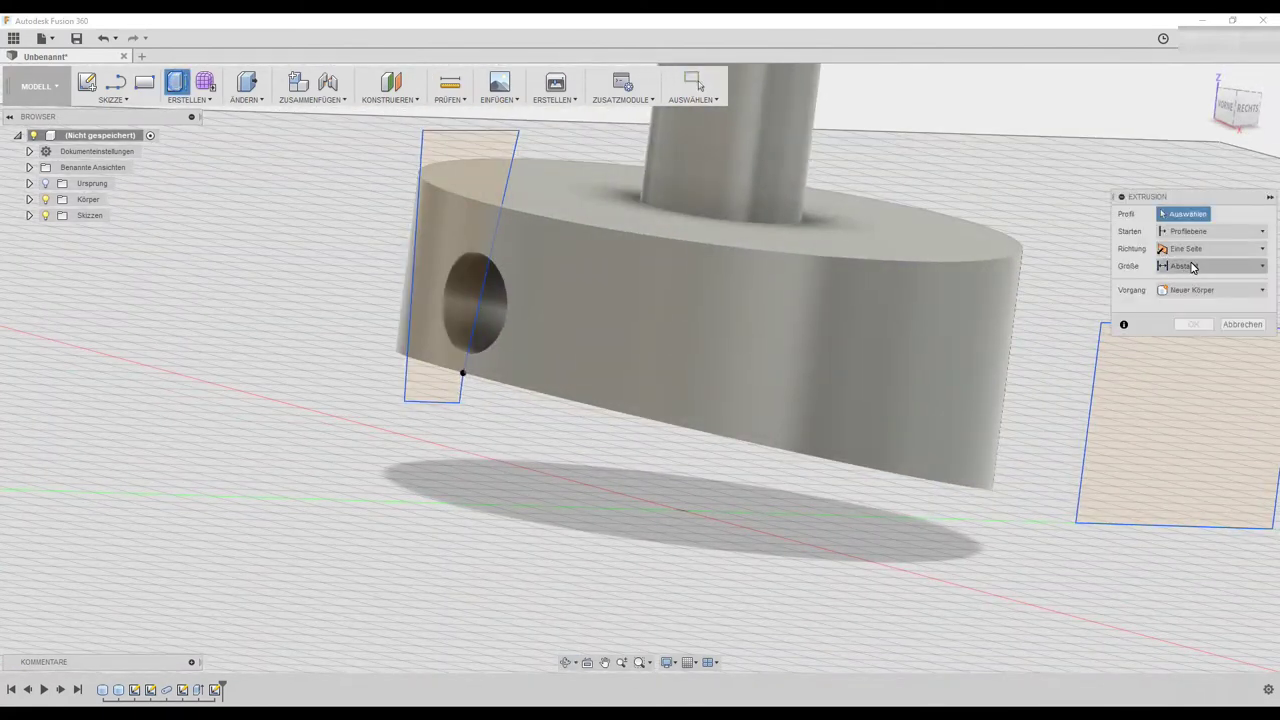
click(1210, 248)
click(1195, 286)
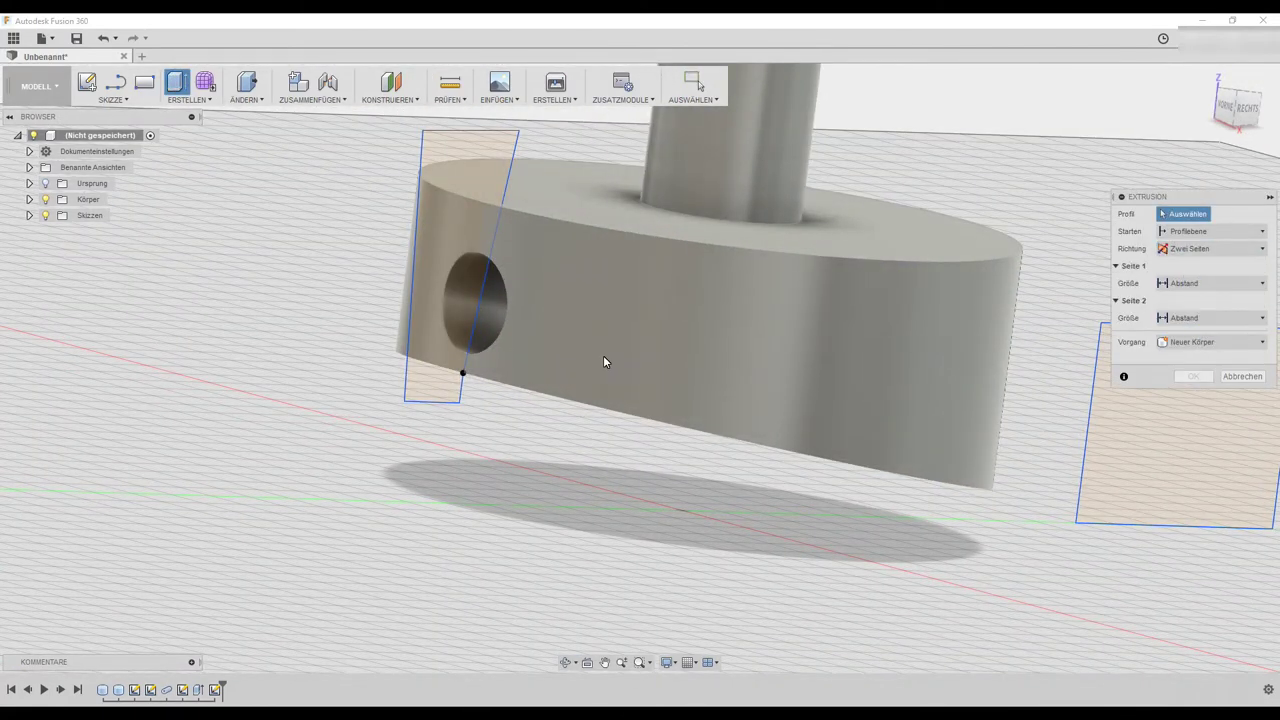
click(438, 158)
drag(466, 267, 743, 340)
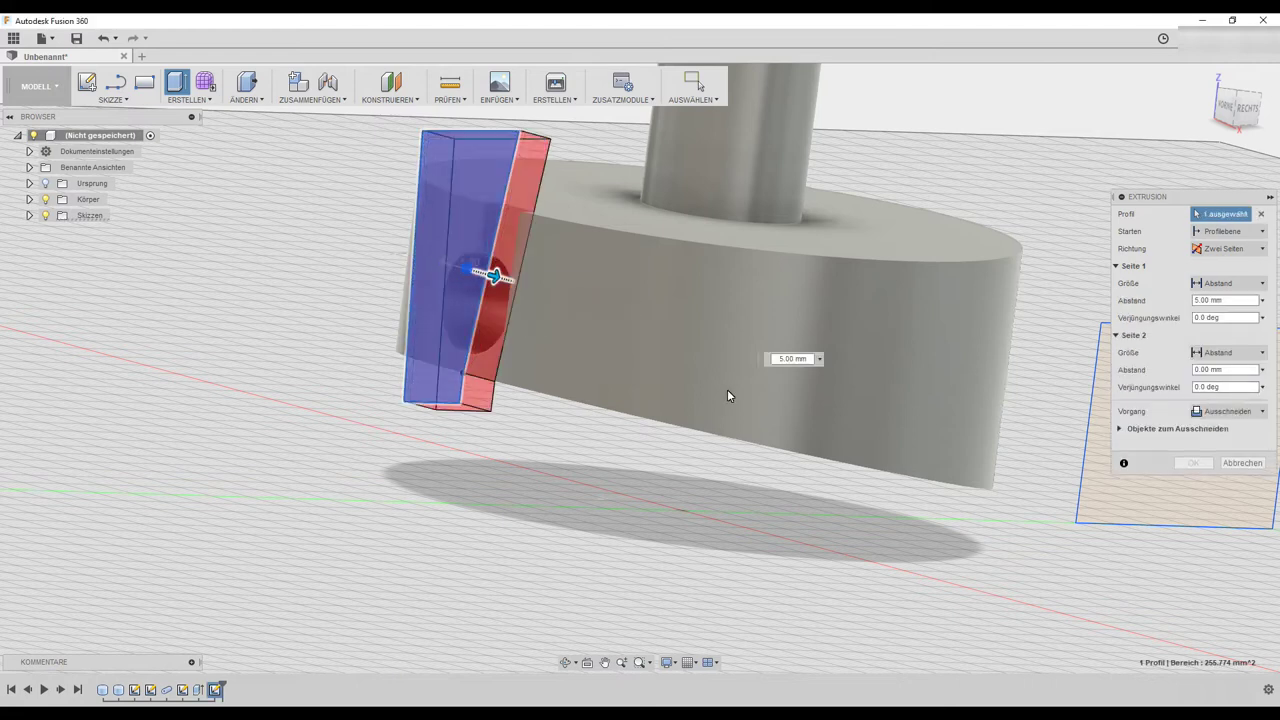
drag(453, 265, 295, 240)
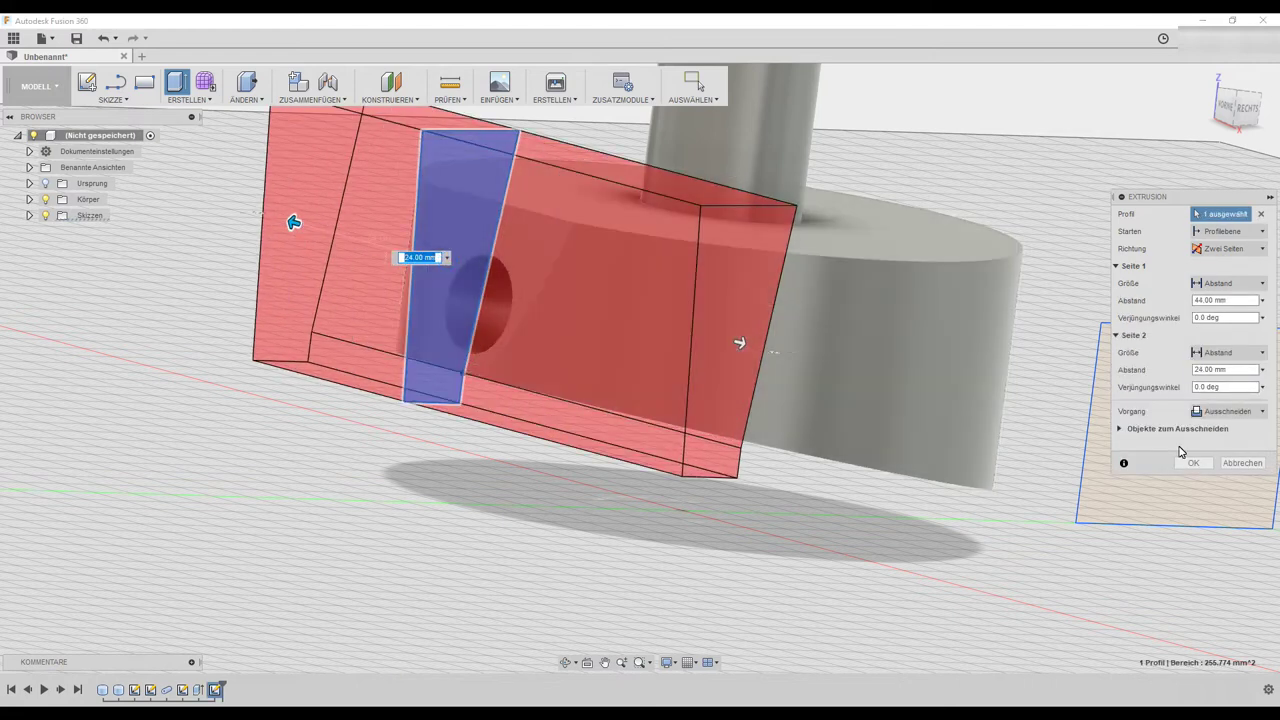
key(Return)
mouse_move(820, 331)
shift+middle_down()
mouse_move(872, 312)
mouse_move(911, 337)
mouse_move(768, 306)
mouse_move(786, 326)
mouse_move(791, 314)
mouse_move(773, 310)
mouse_move(780, 329)
mouse_move(709, 136)
shift+middle_up()
scroll(545, 340, up, 3)
scroll(548, 347, down, 5)
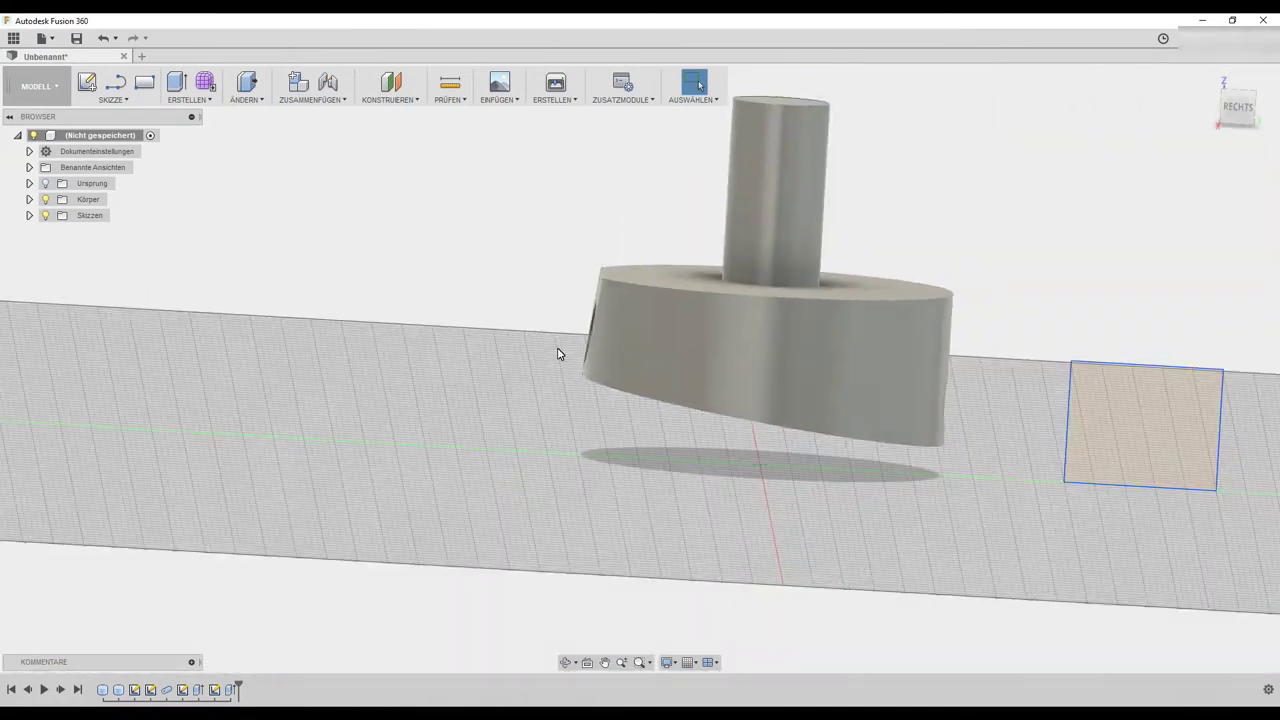
mouse_move(937, 529)
shift+middle_down()
mouse_move(960, 517)
mouse_move(997, 534)
mouse_move(960, 540)
mouse_move(960, 517)
mouse_move(957, 543)
shift+middle_up()
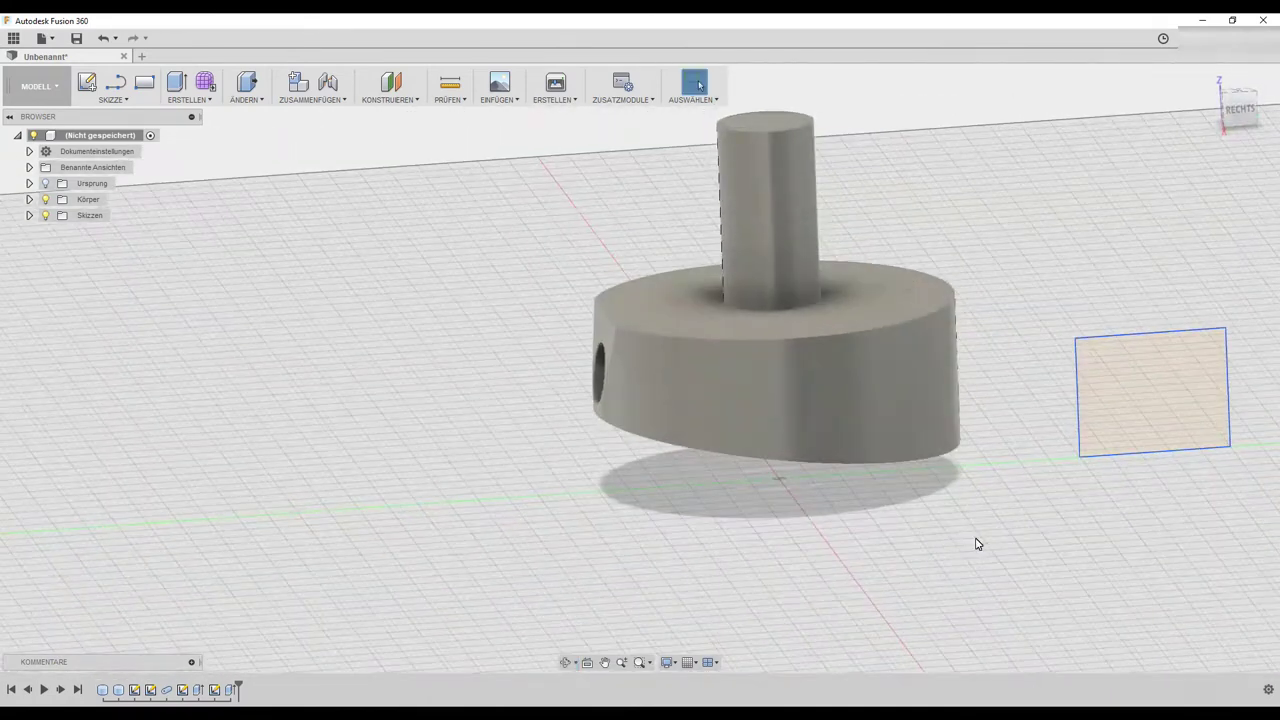
Add a tangent construction plane on the cylindrical side face, referenced to the right plane at 0°.
click(383, 86)
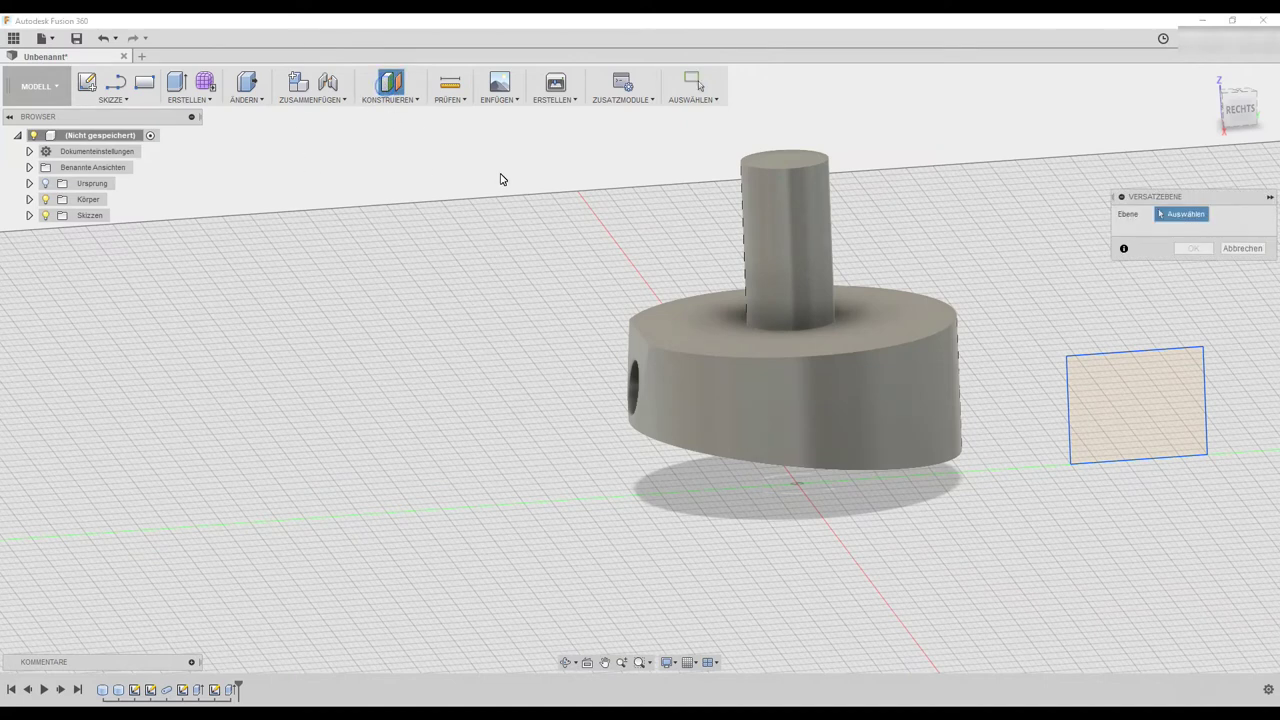
click(405, 100)
click(429, 147)
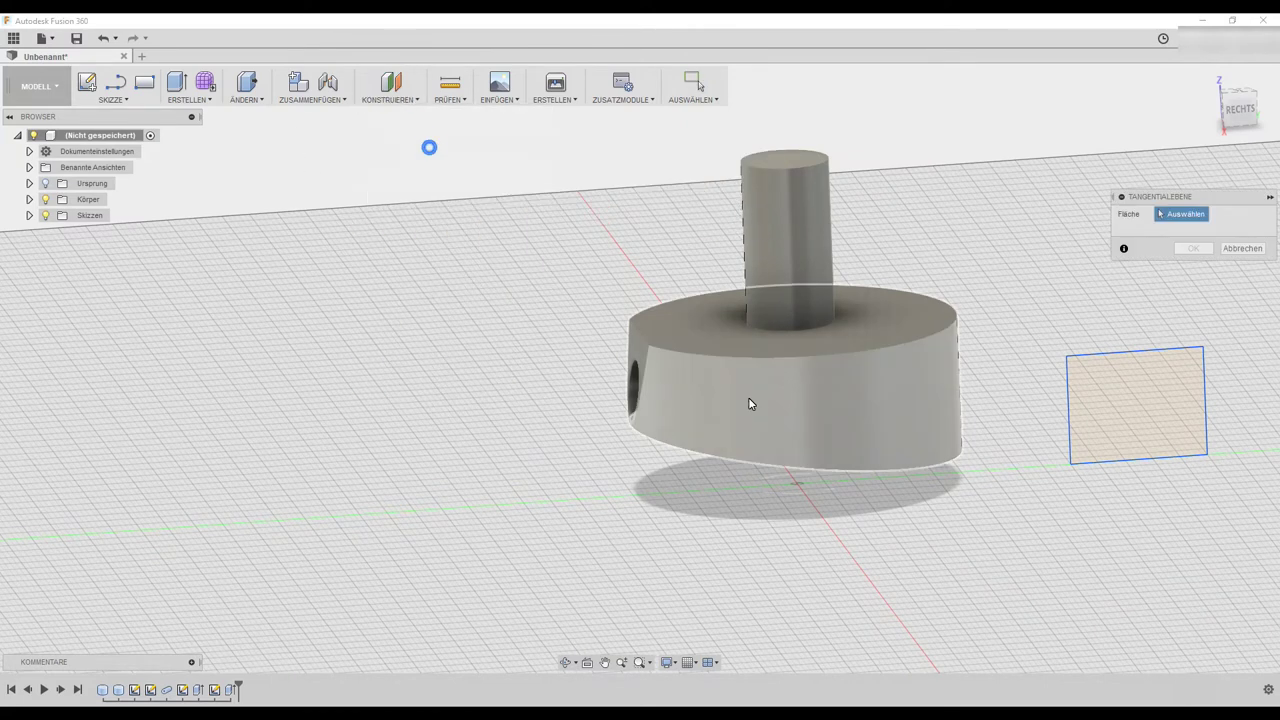
click(807, 410)
click(1125, 428)
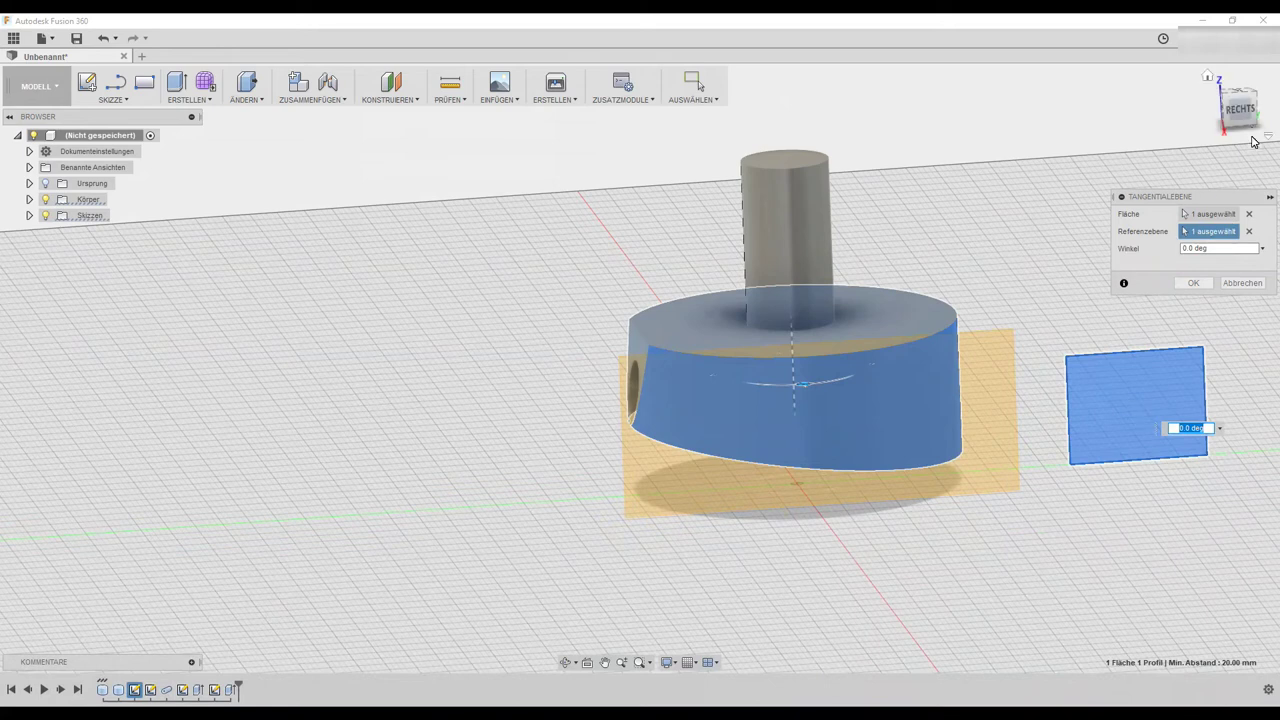
click(1240, 95)
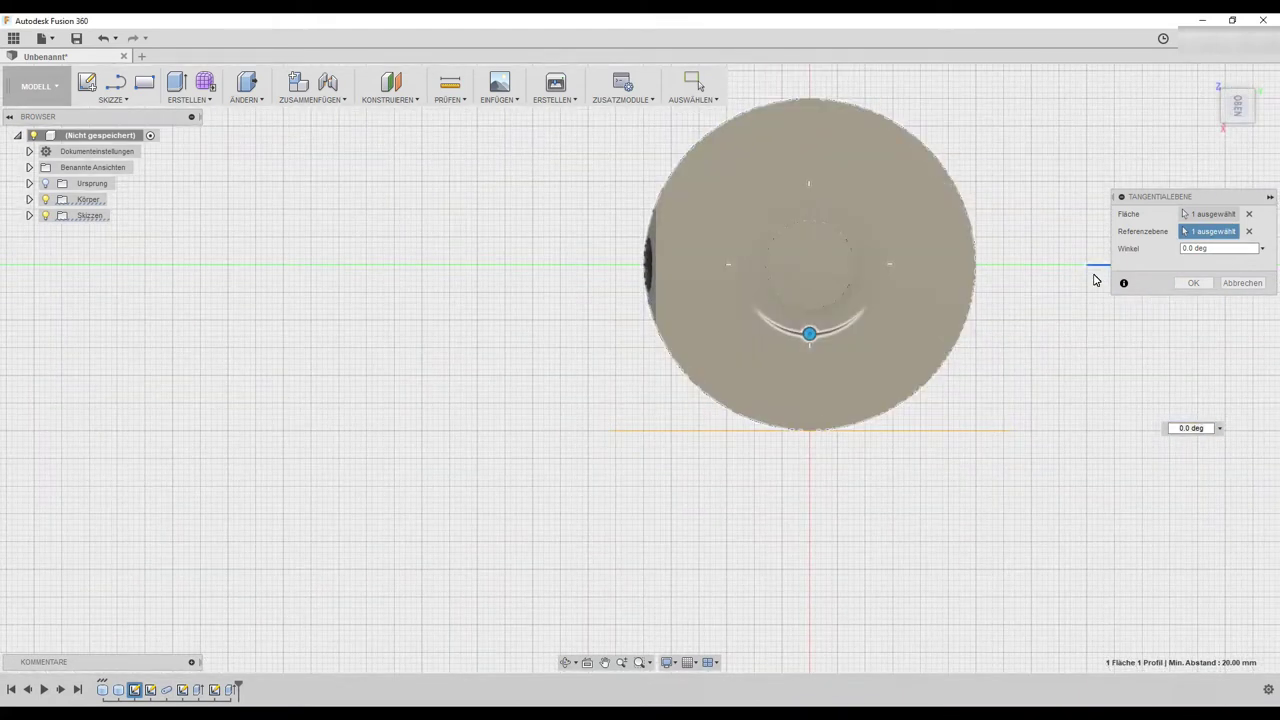
middle_drag(1040, 328, 858, 404)
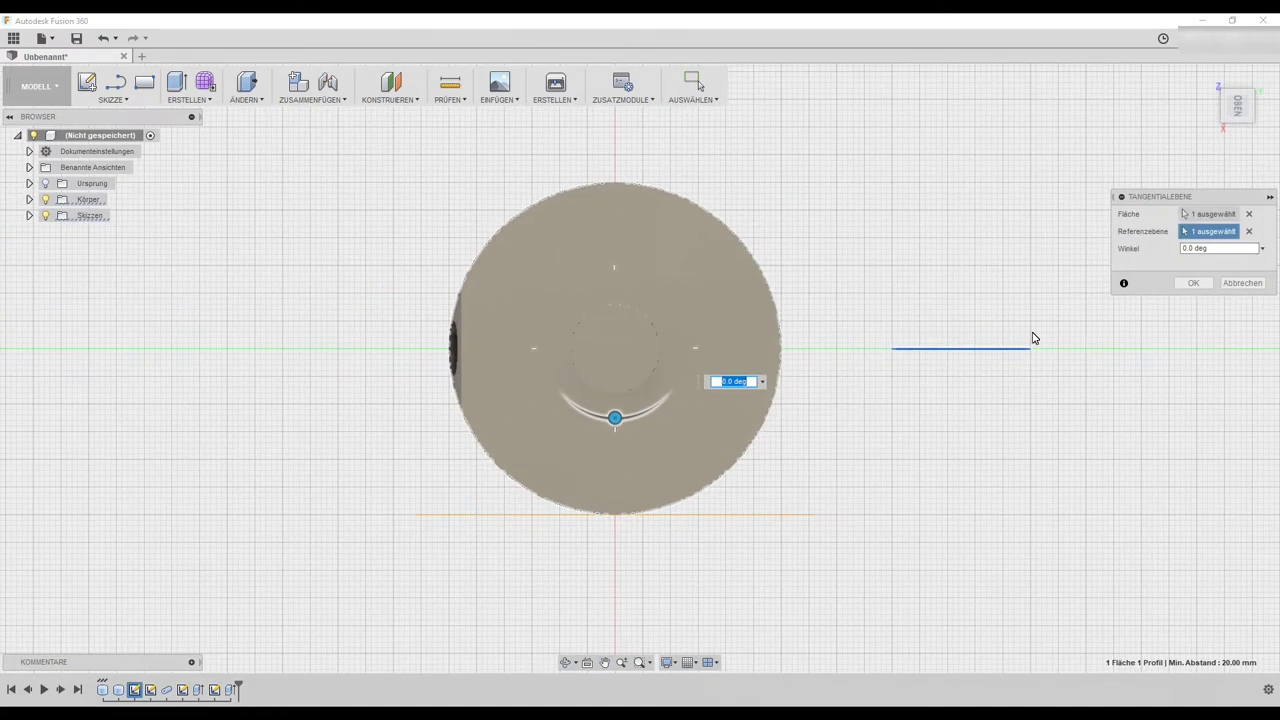
click(1203, 282)
mouse_move(963, 397)
shift+middle_down()
mouse_move(880, 423)
mouse_move(891, 340)
mouse_move(875, 308)
mouse_move(944, 357)
mouse_move(931, 314)
shift+middle_up()
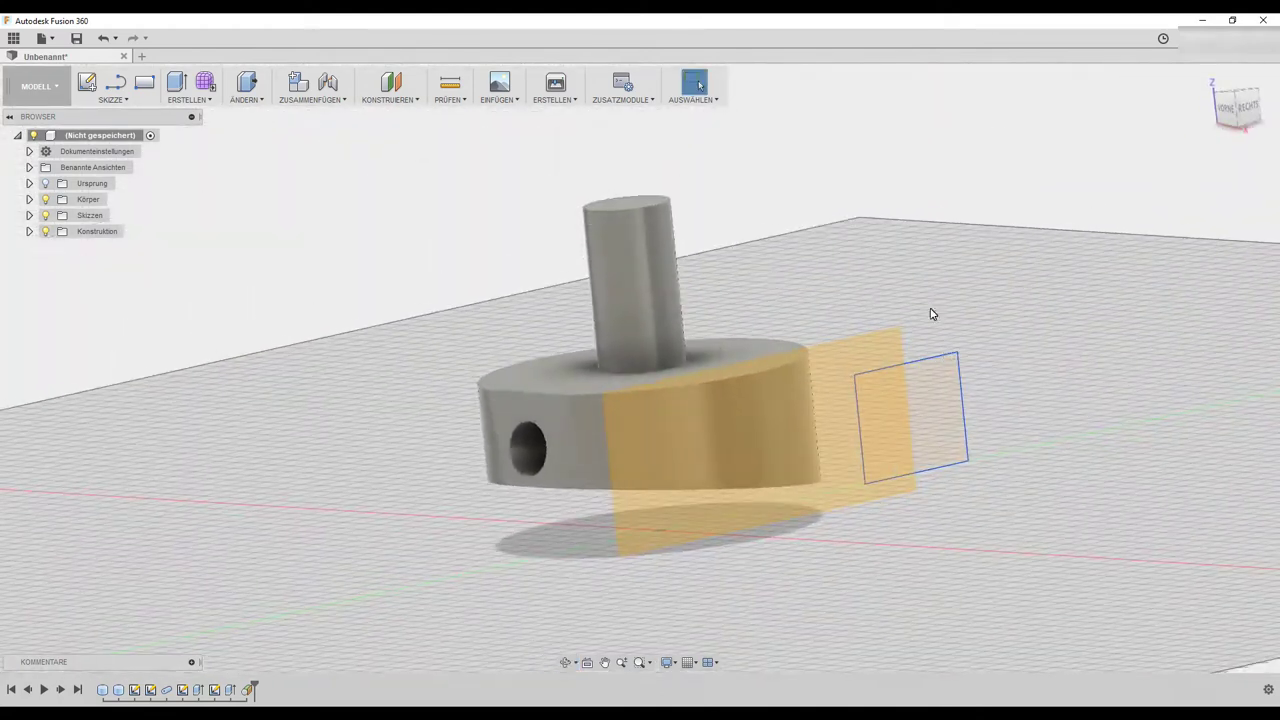
click(87, 82)
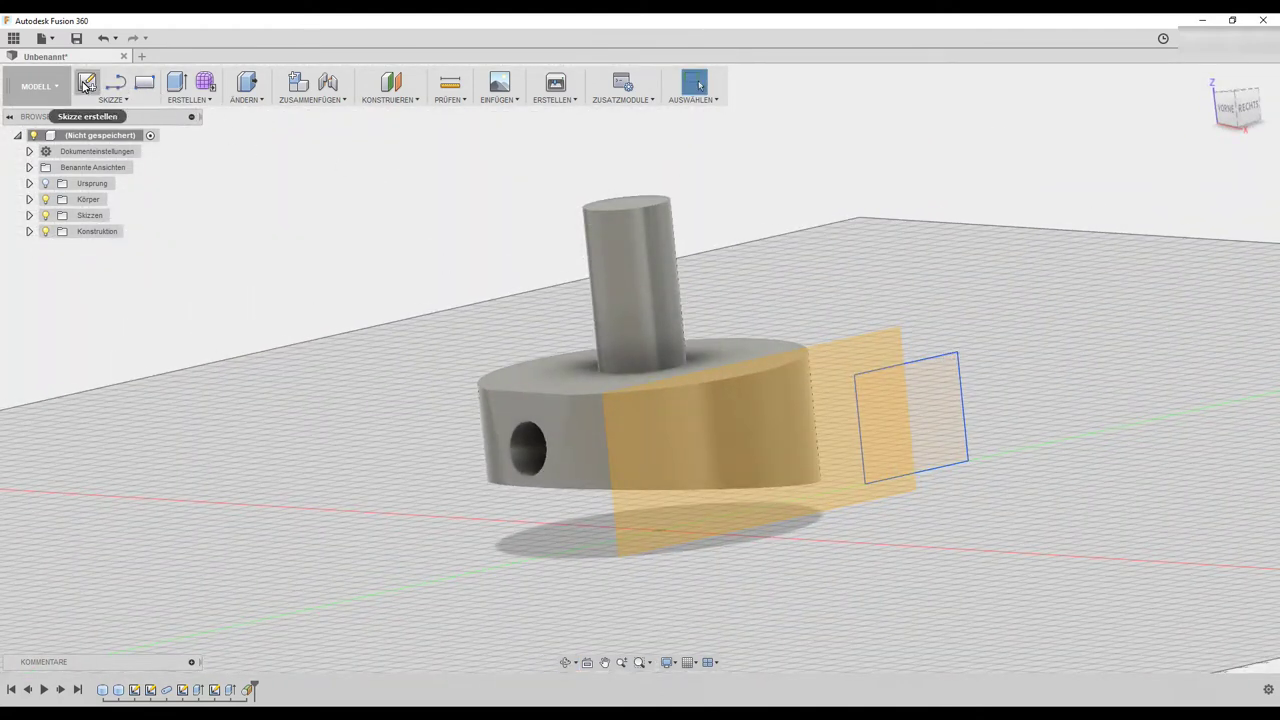
Start a new sketch on the tangent construction plane.
click(780, 488)
click(796, 471)
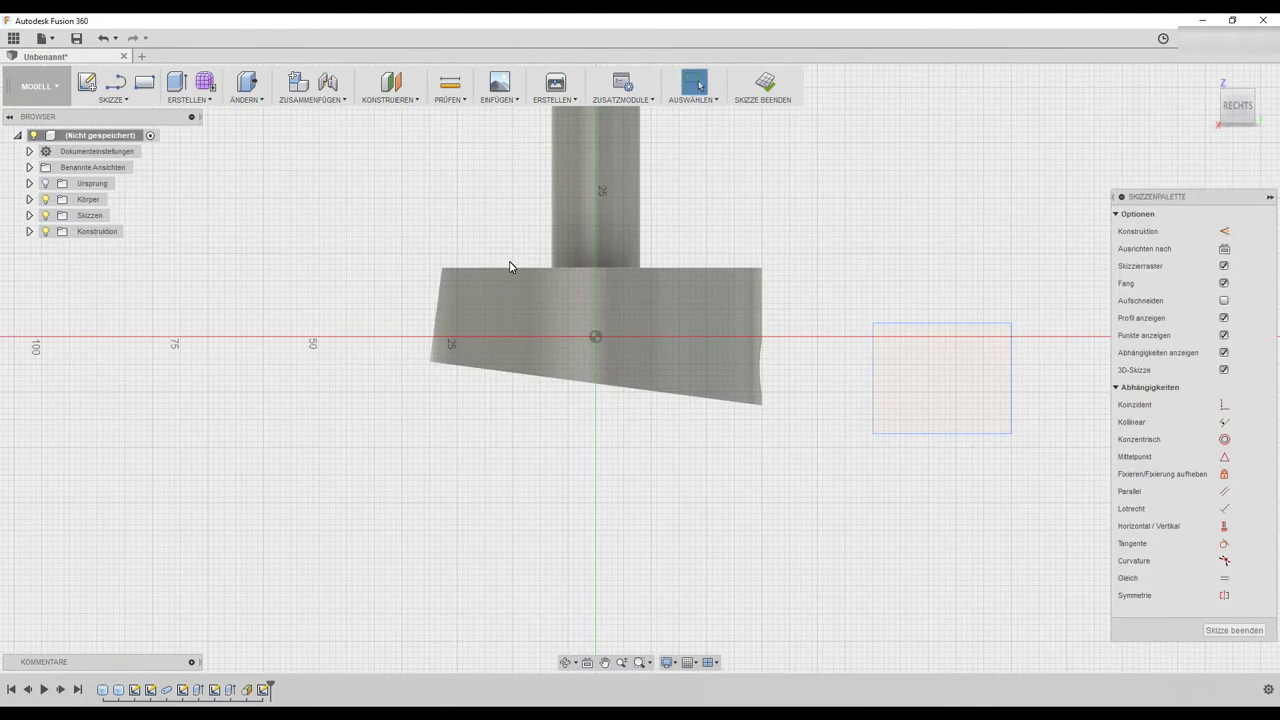
scroll(899, 324, up, 3)
scroll(831, 346, up, 2)
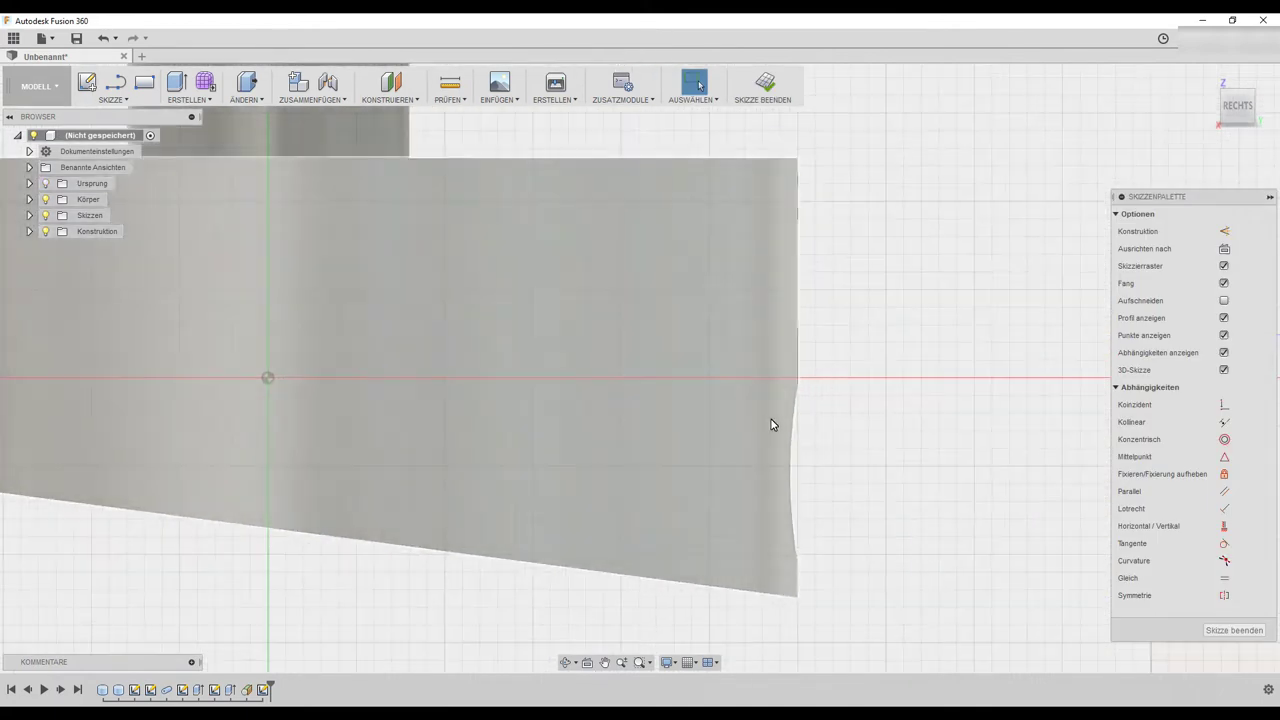
scroll(874, 391, down, 2)
scroll(775, 345, down, 2)
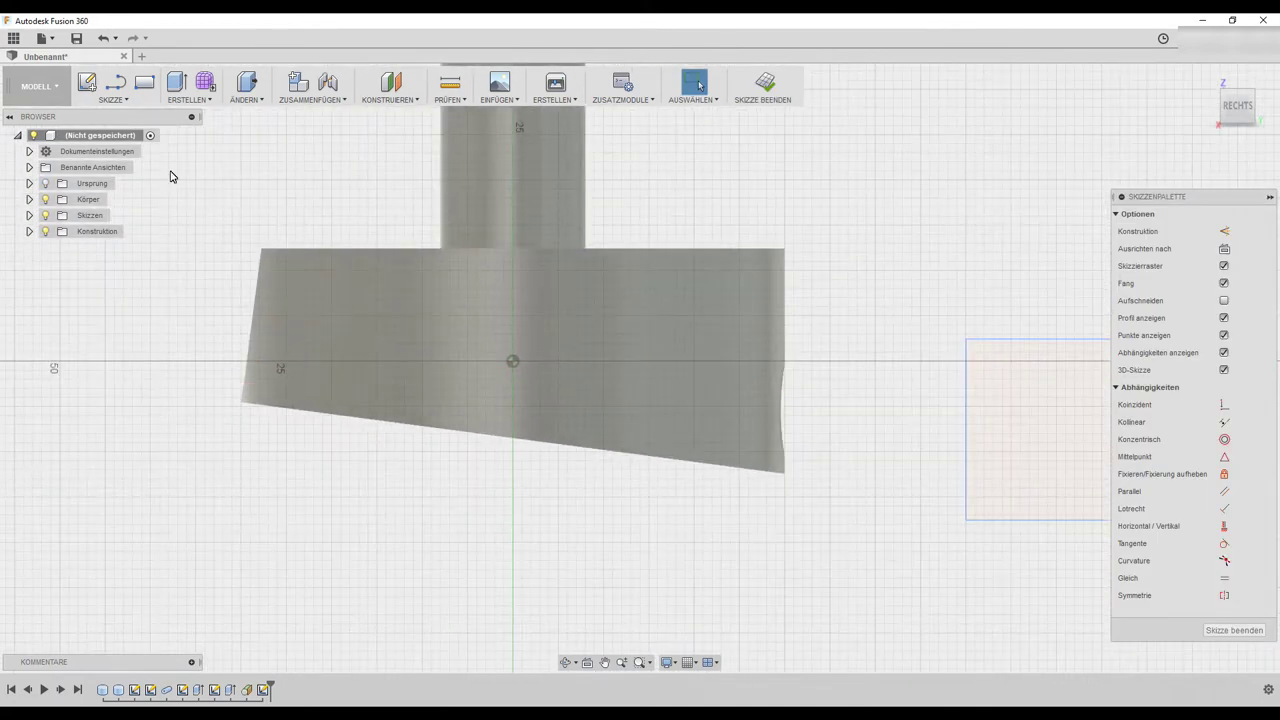
Draw the profile's 7.5° sloping top edge plus its left, bottom and right edges.
click(116, 84)
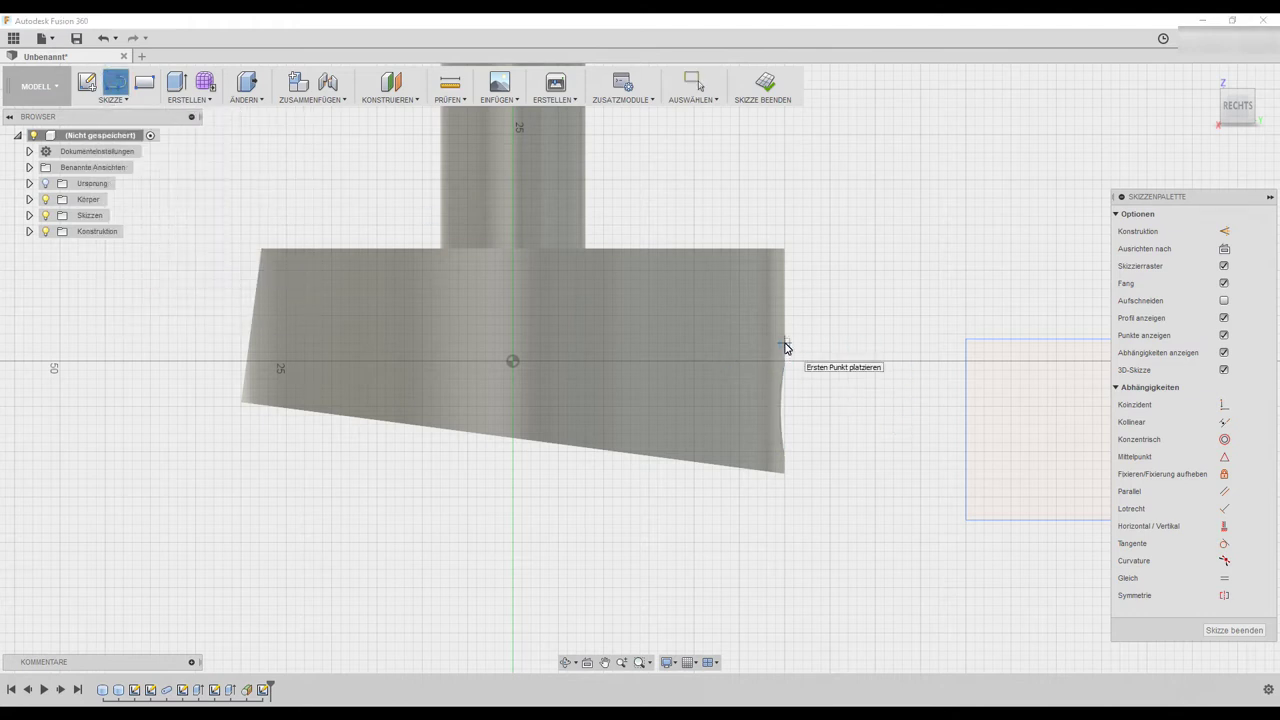
click(785, 345)
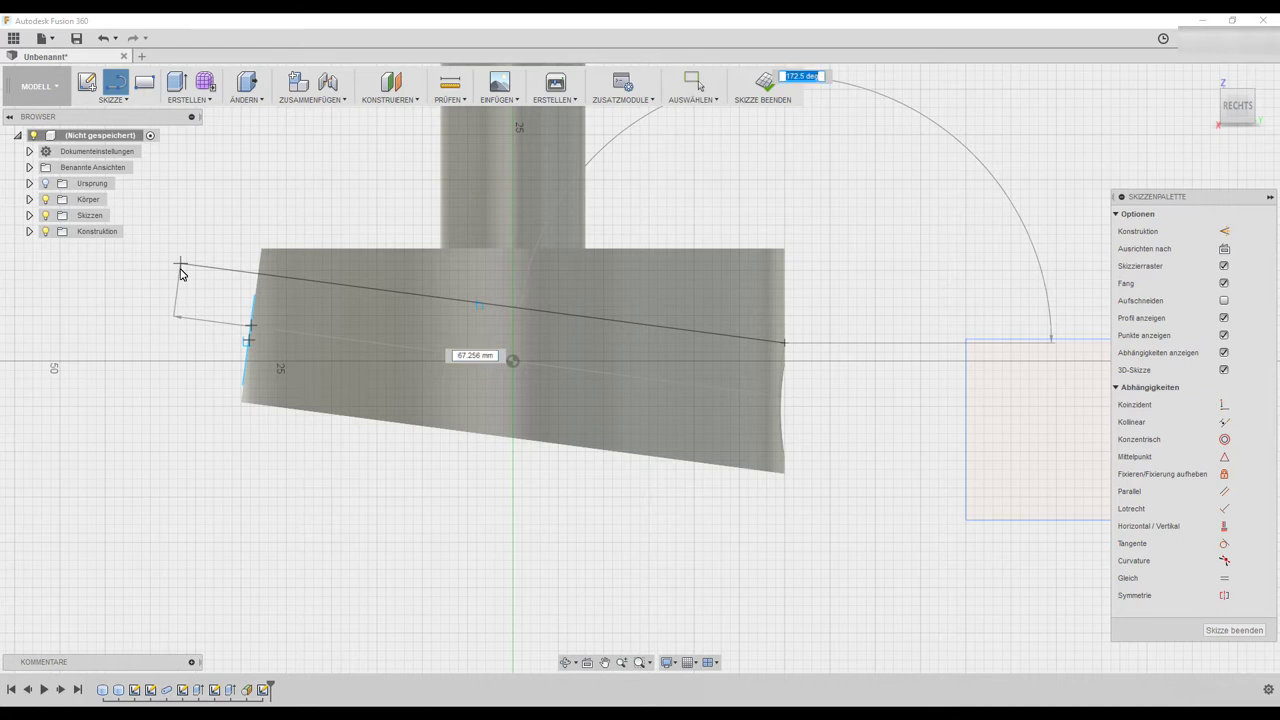
text(0-7.5)
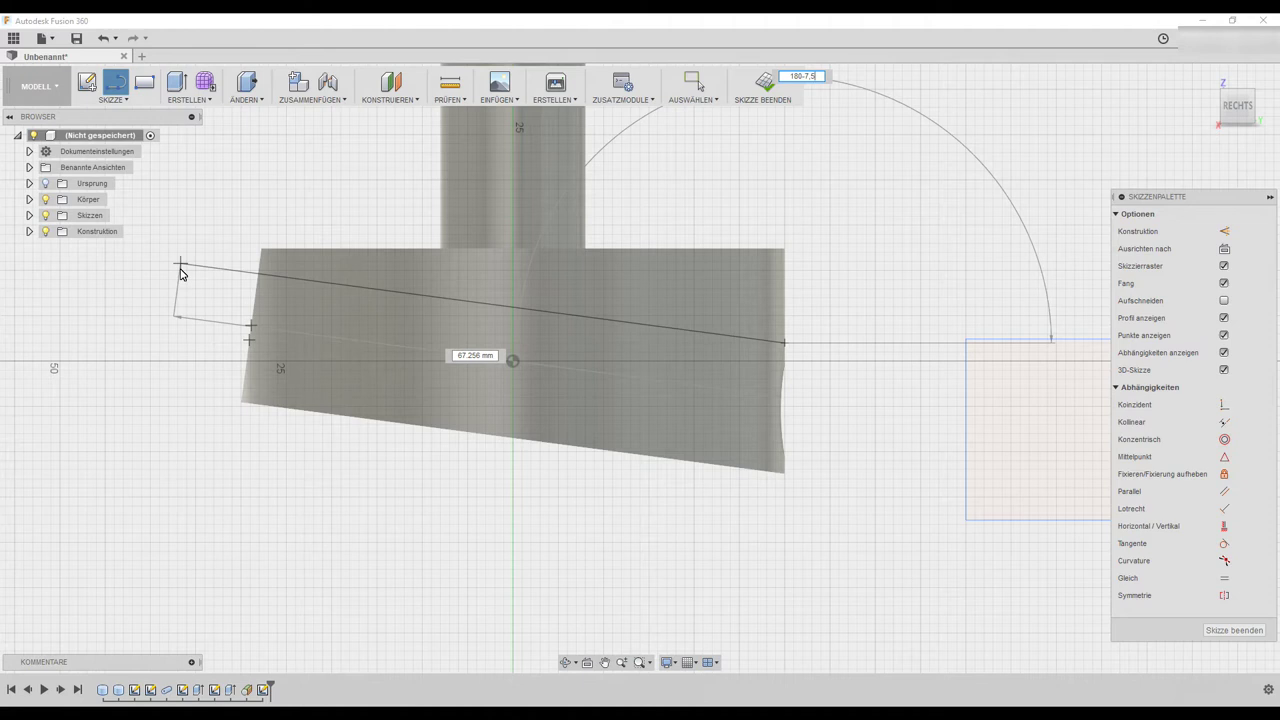
key(Return)
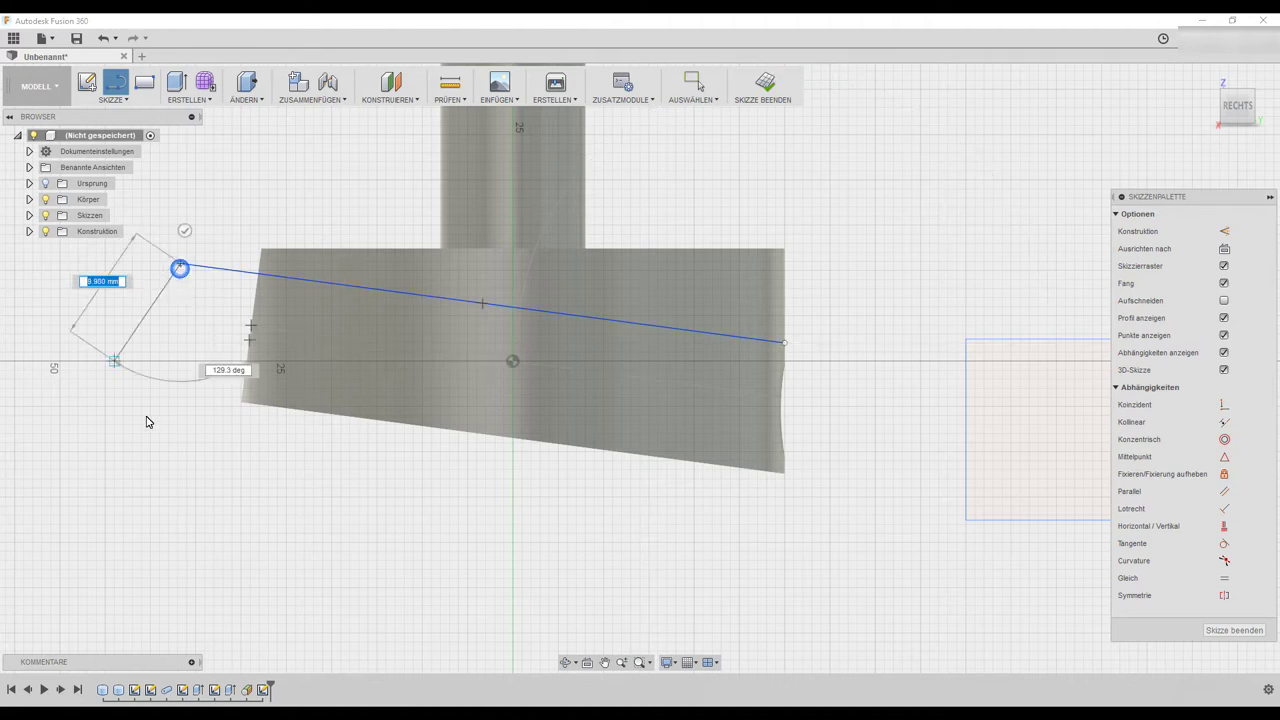
click(180, 464)
click(874, 577)
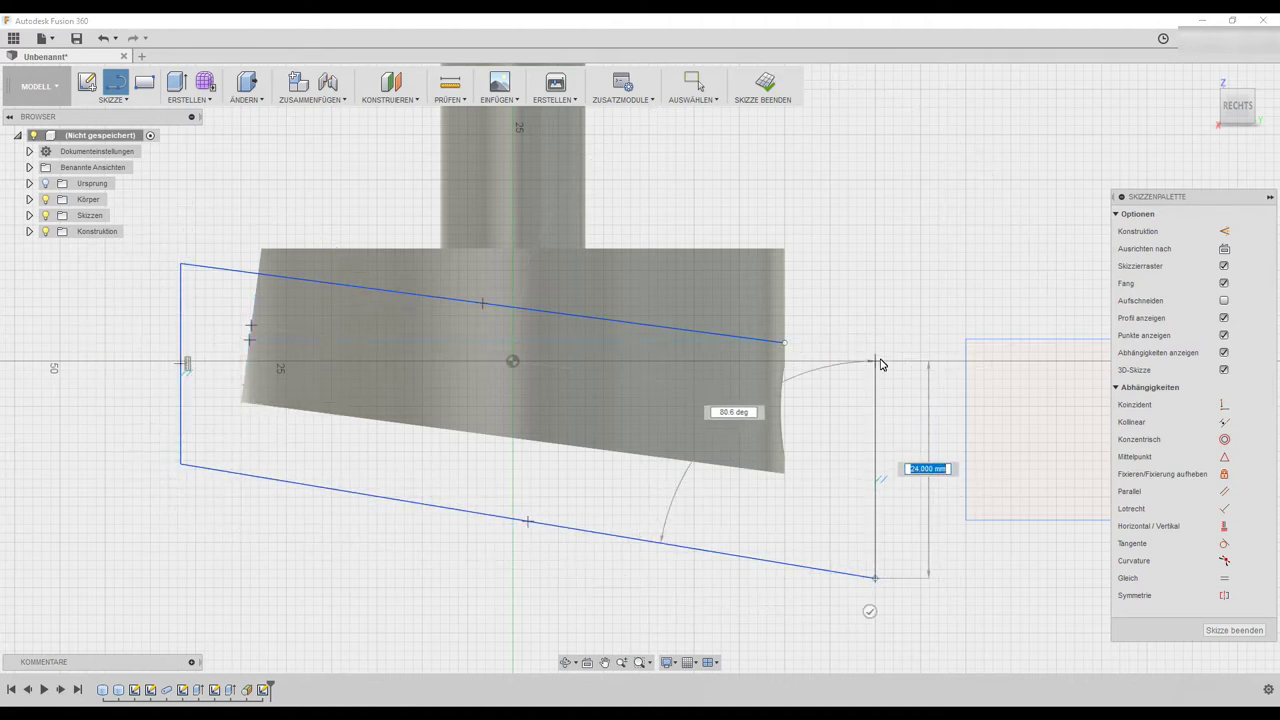
click(913, 343)
Add a short closing line to complete the four-sided profile, then finish the sketch.
key(Escape)
click(120, 86)
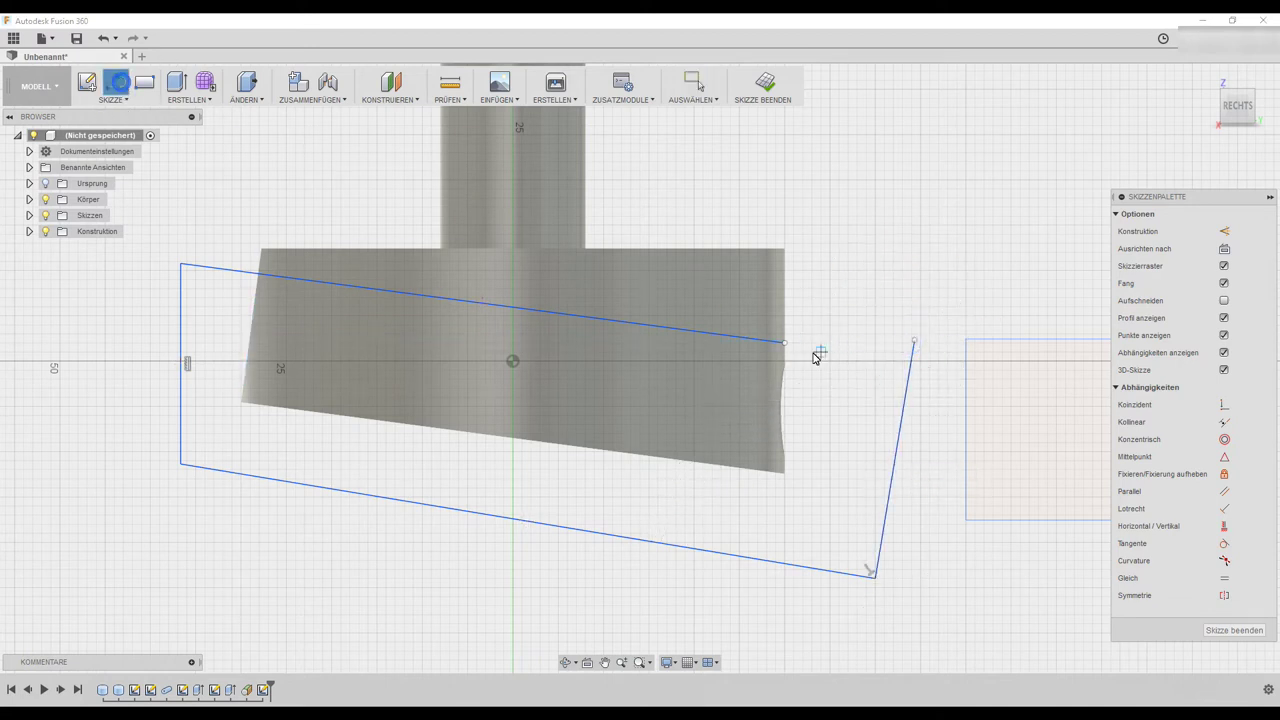
click(786, 343)
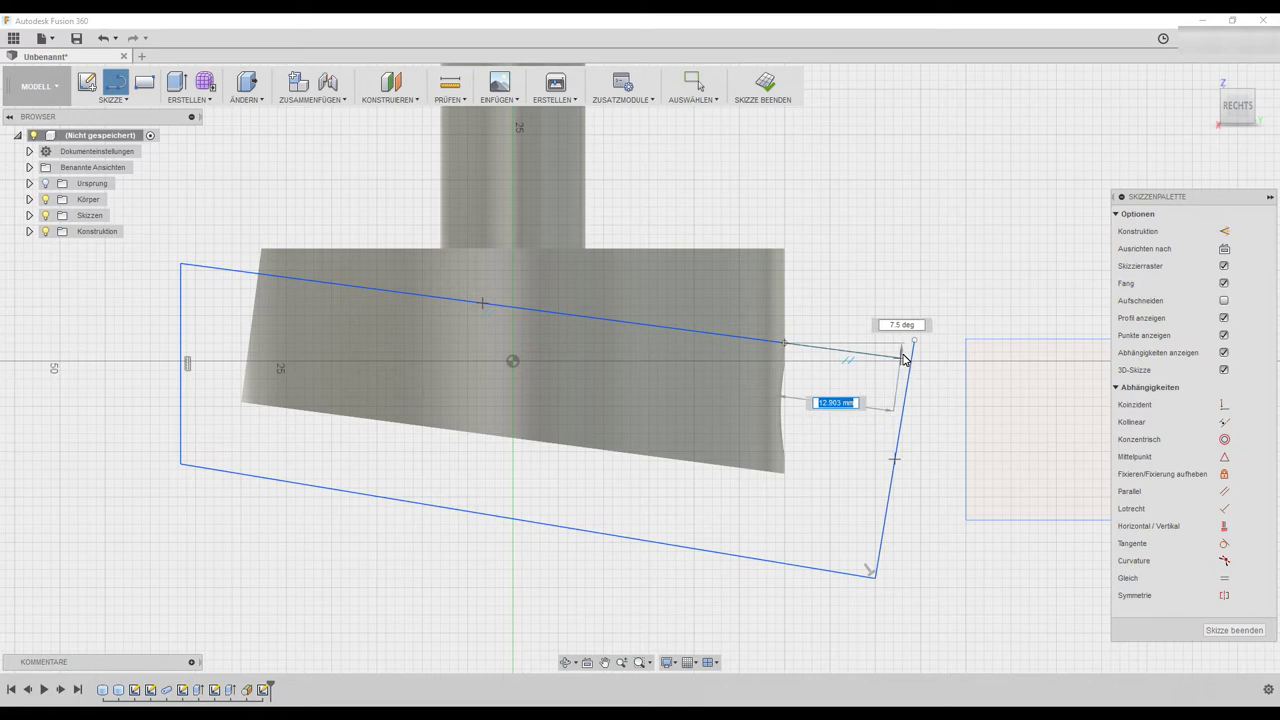
click(912, 358)
click(912, 358)
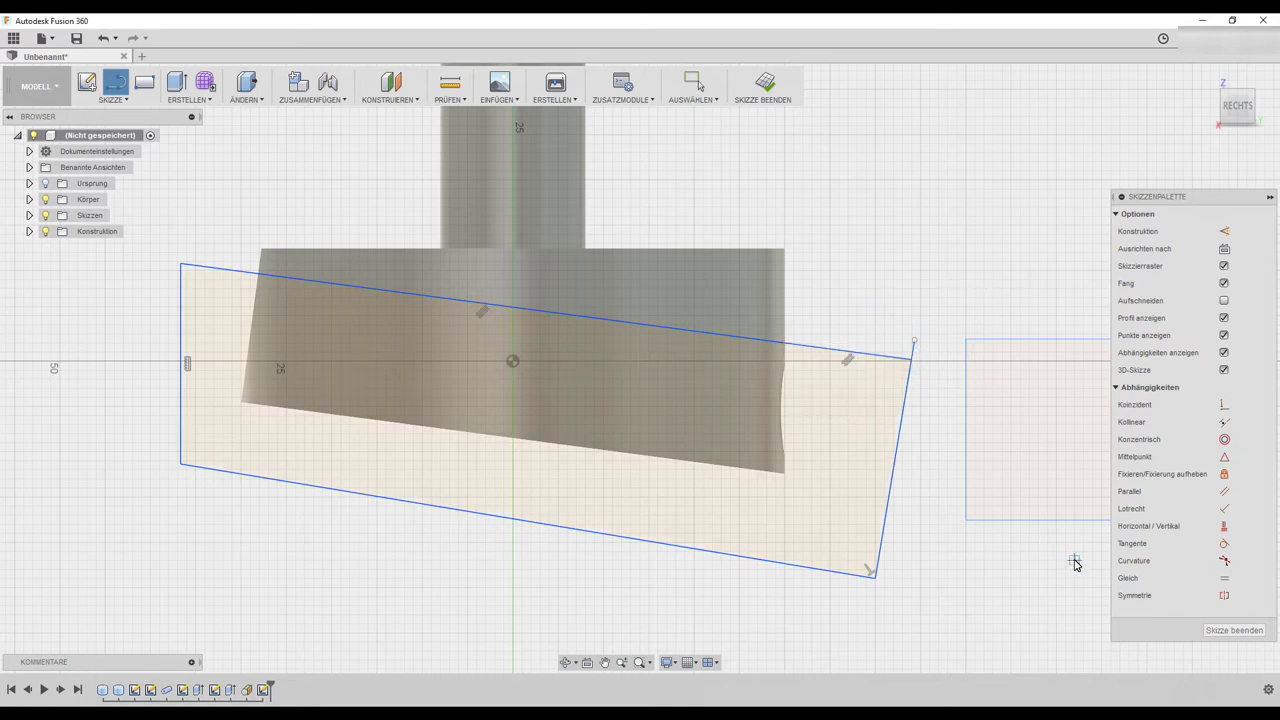
click(1240, 633)
mouse_move(691, 263)
shift+middle_down()
mouse_move(680, 223)
mouse_move(783, 218)
mouse_move(803, 203)
mouse_move(726, 212)
mouse_move(716, 278)
mouse_move(777, 249)
mouse_move(766, 251)
shift+middle_up()
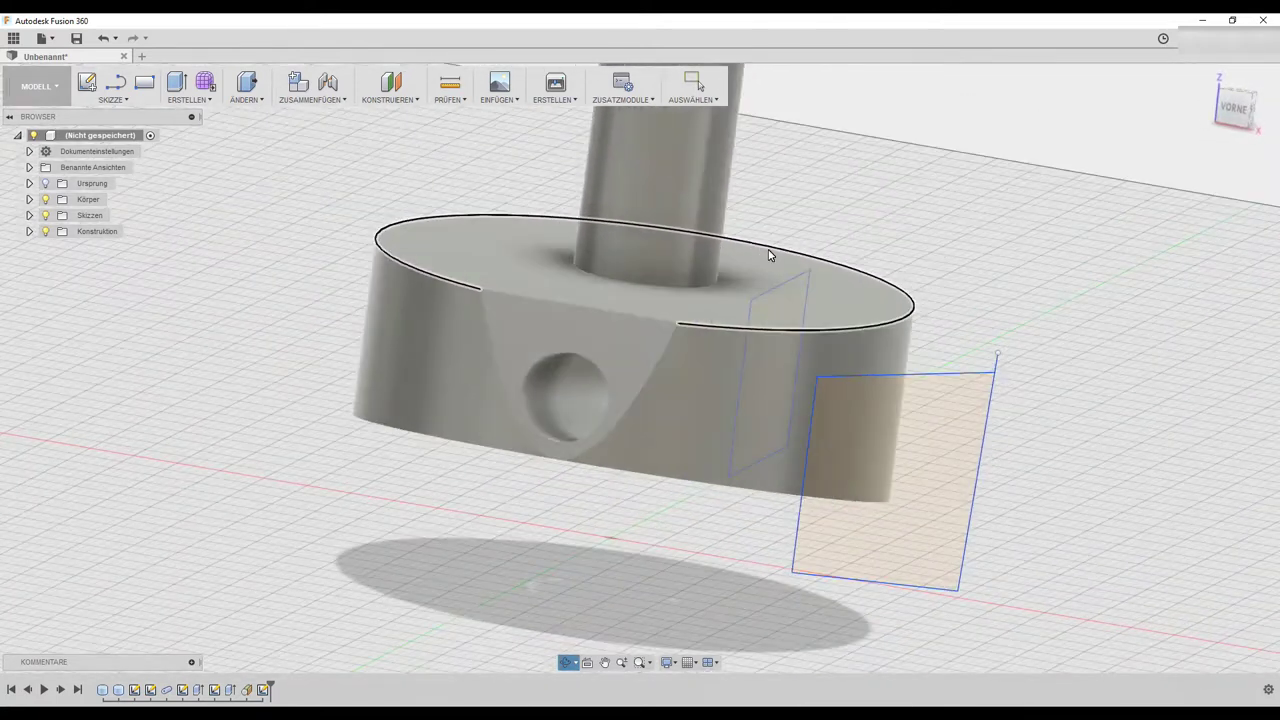
Extrude the slanted profile as a one-sided 15 mm cut into the base's side.
click(176, 82)
click(855, 550)
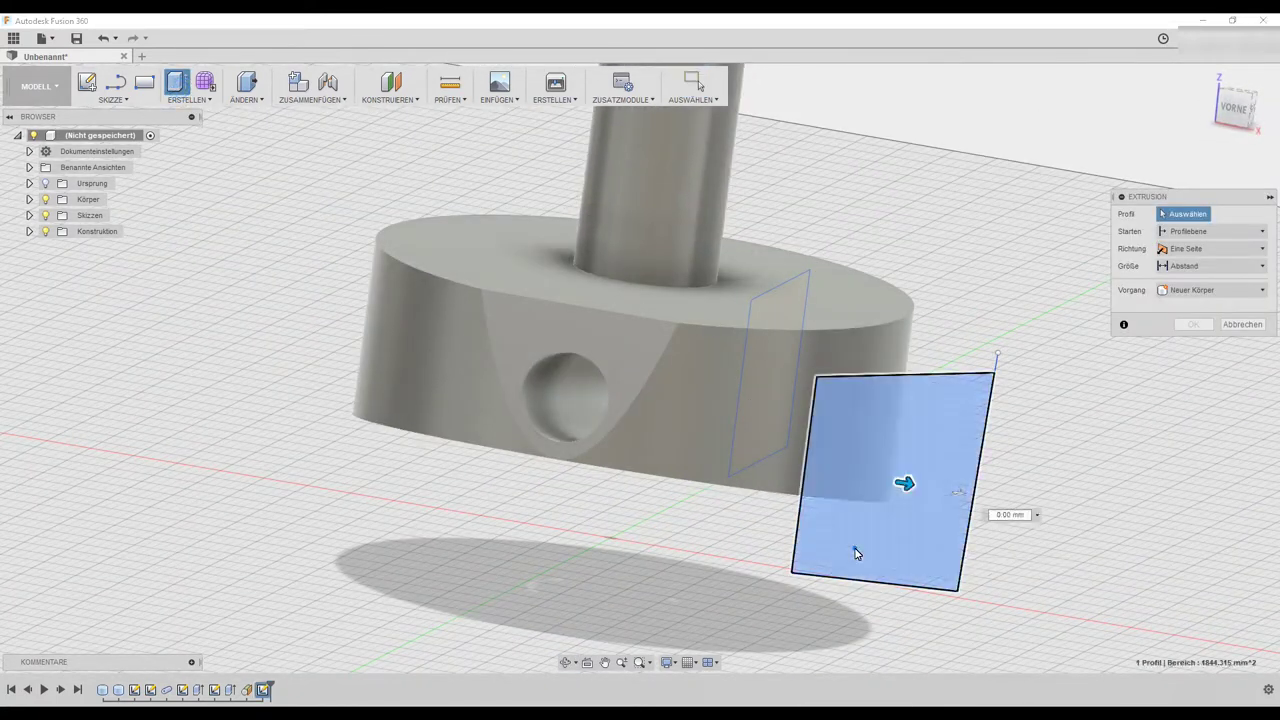
mouse_move(904, 492)
mouse_down()
mouse_move(852, 482)
mouse_move(830, 494)
mouse_up()
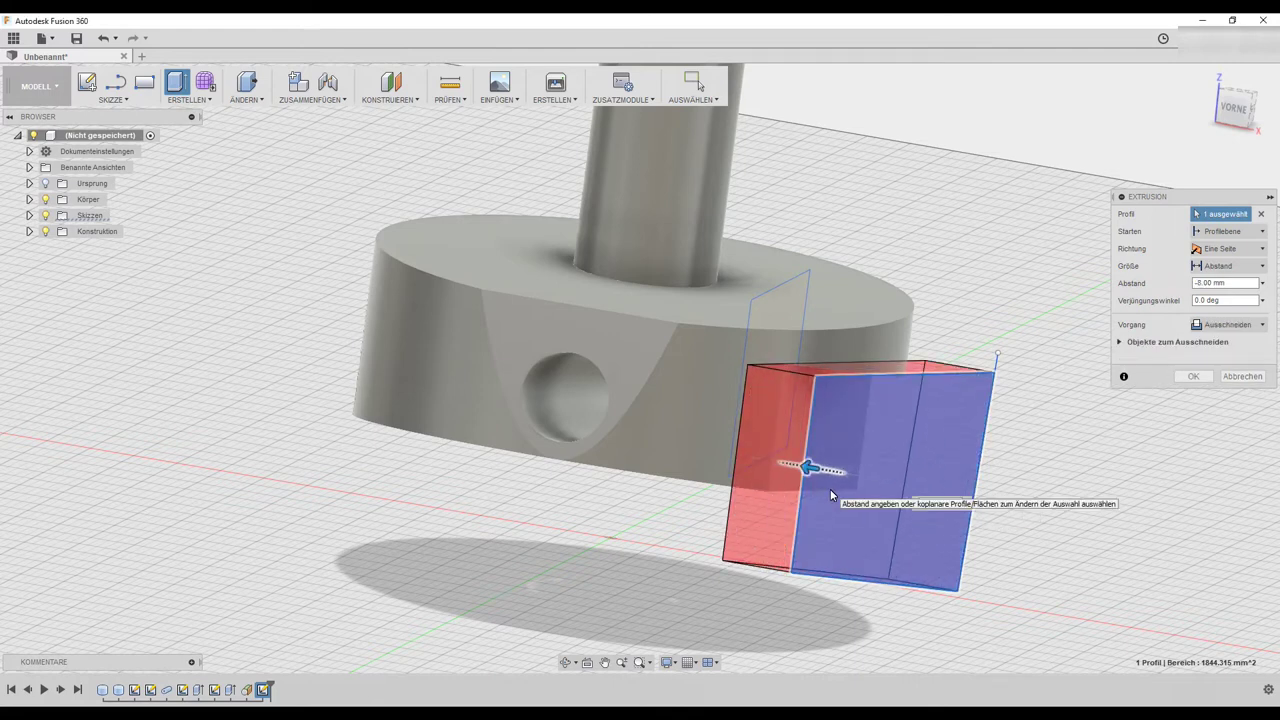
click(1236, 113)
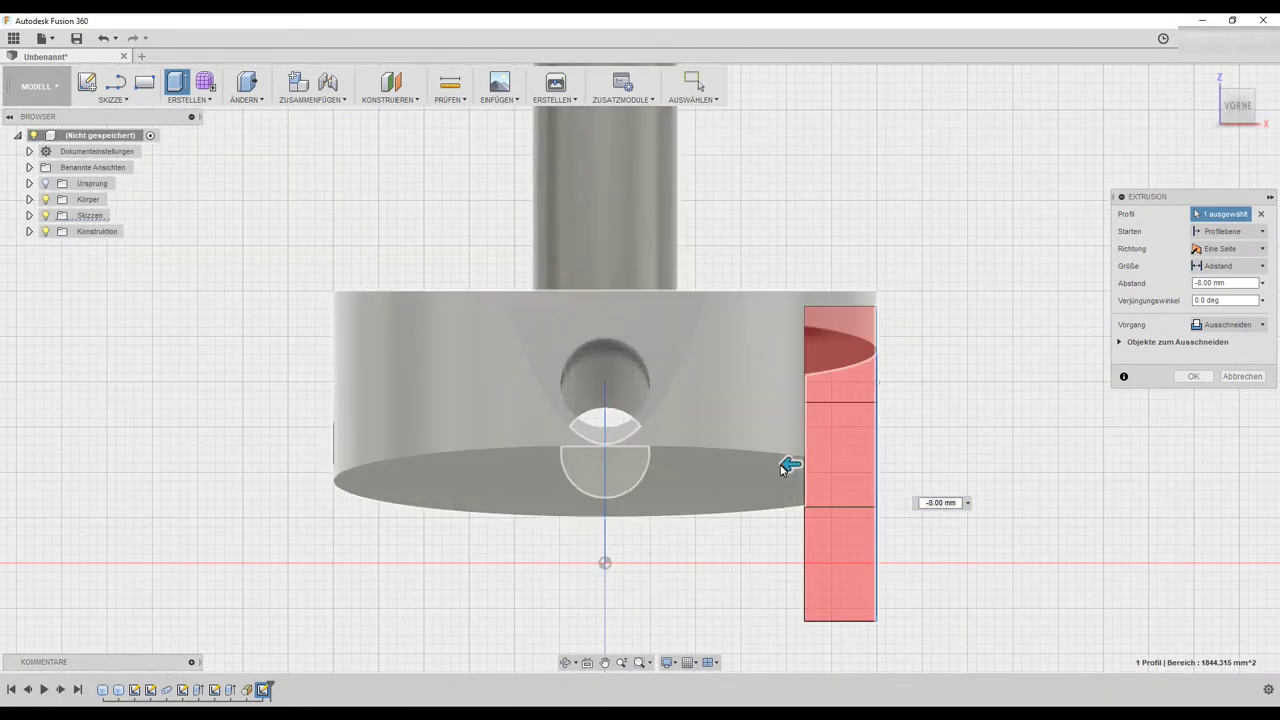
drag(792, 470, 727, 474)
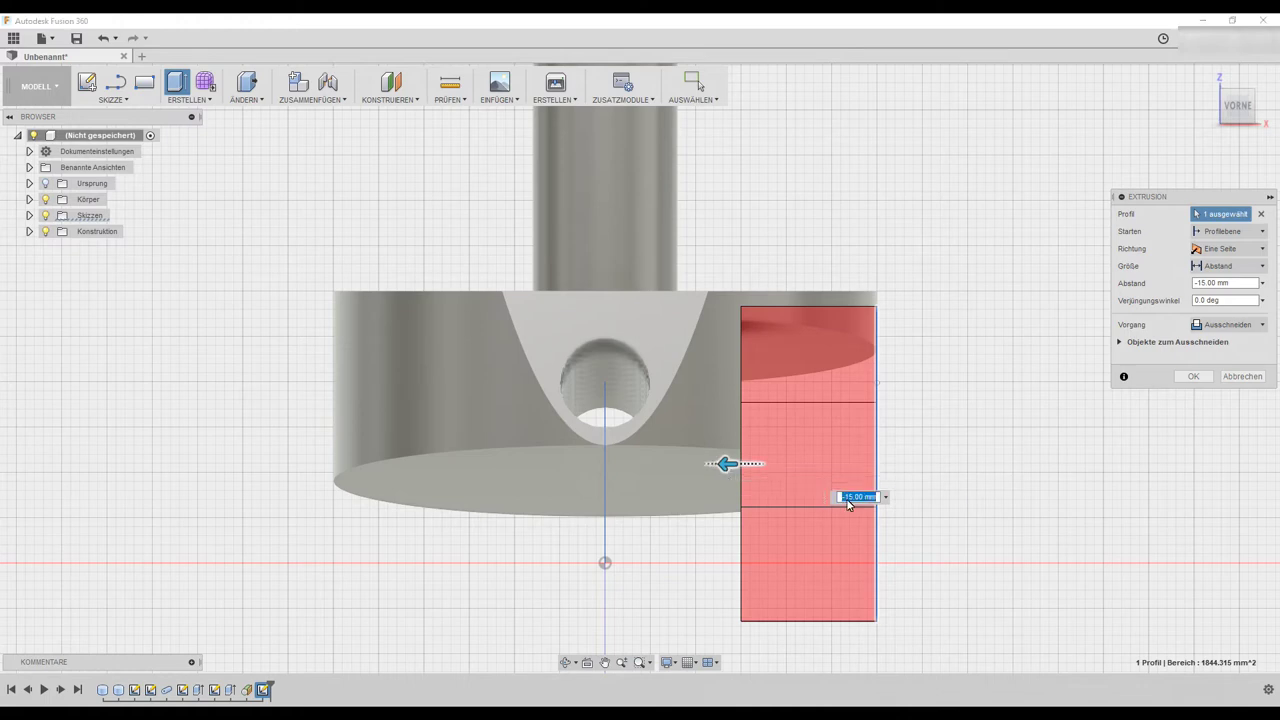
click(1196, 377)
mouse_move(1126, 466)
shift+middle_down()
mouse_move(960, 406)
mouse_move(860, 417)
mouse_move(893, 421)
mouse_move(954, 367)
shift+middle_up()
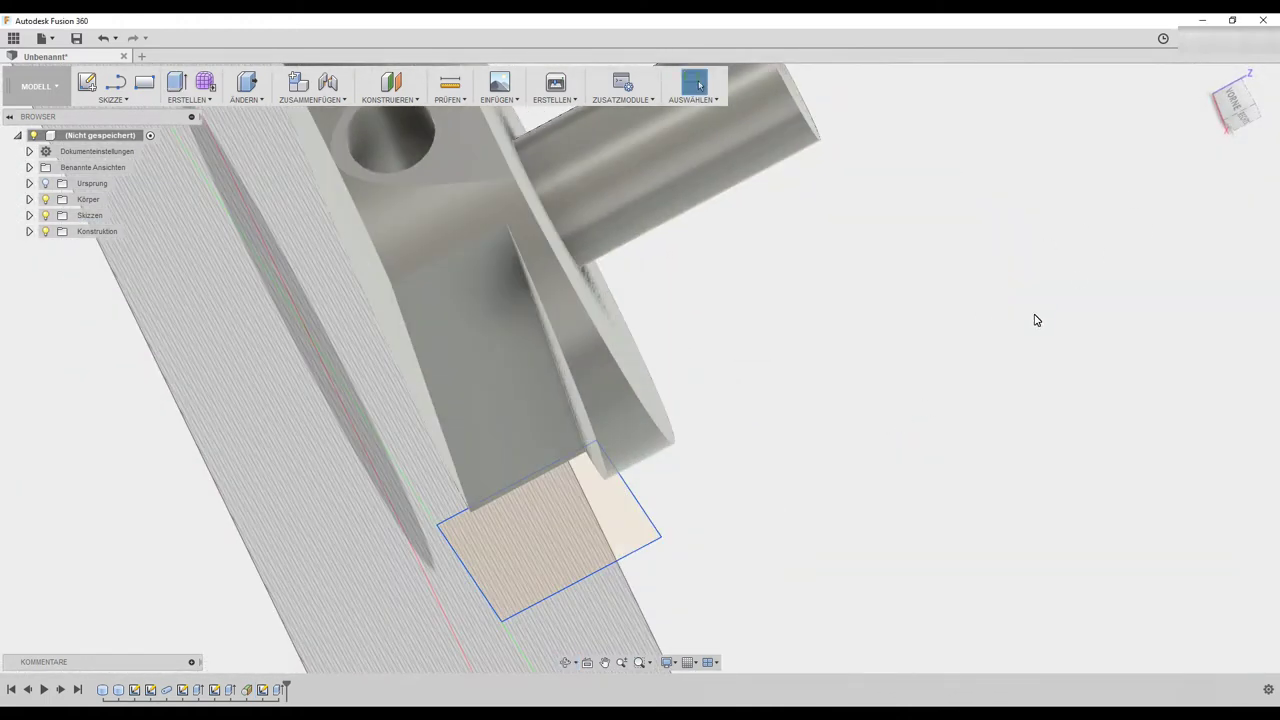
scroll(1045, 320, up, 2)
scroll(1036, 300, down, 5)
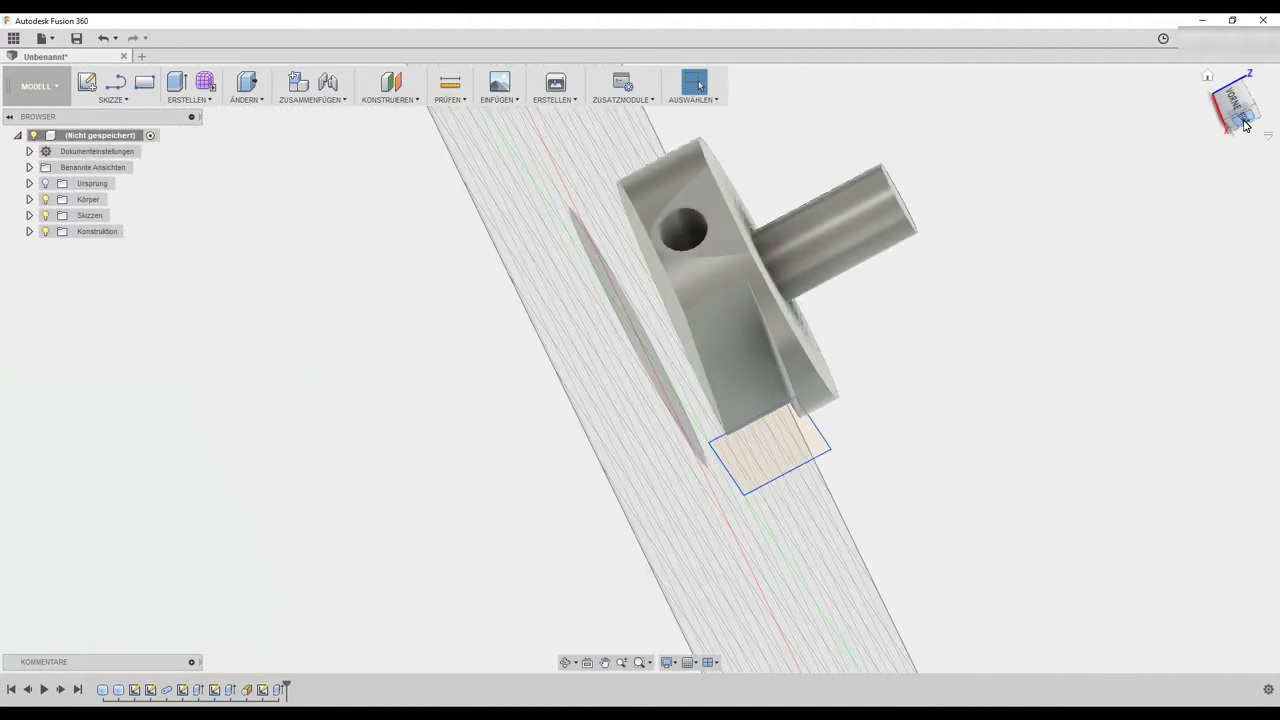
click(1245, 122)
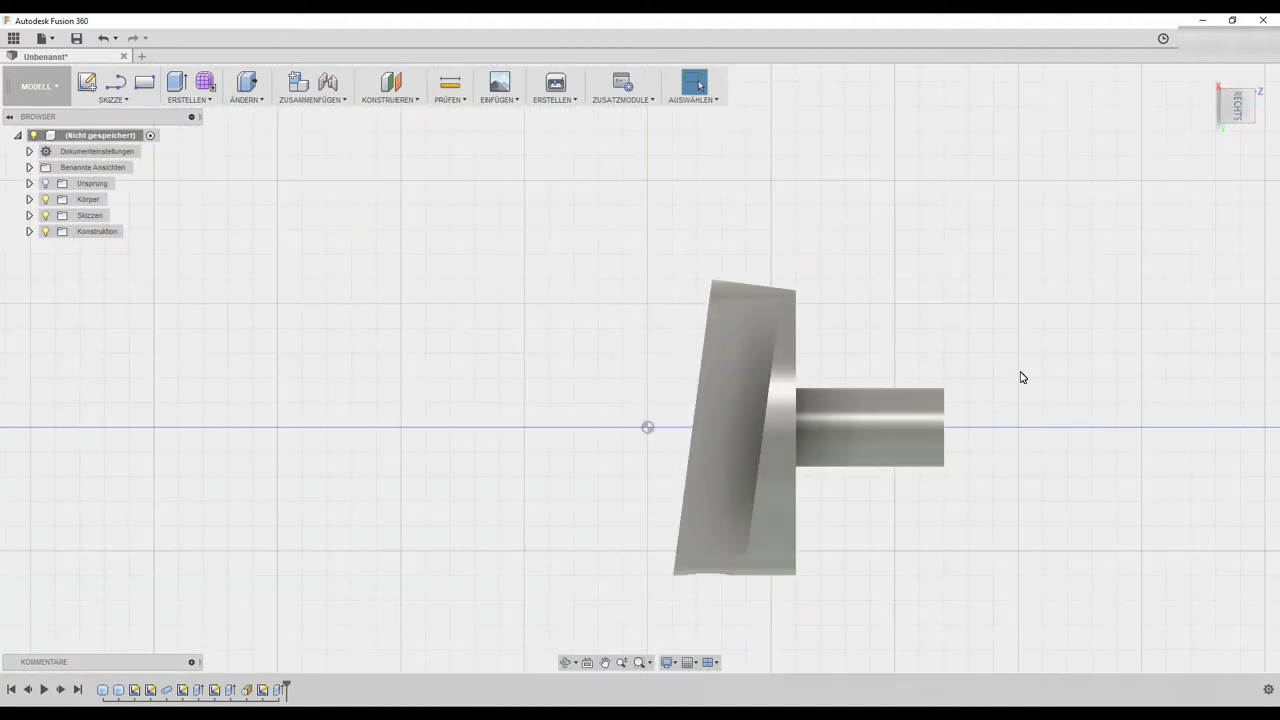
mouse_move(955, 232)
middle_down()
mouse_move(969, 283)
mouse_move(883, 257)
mouse_move(1006, 347)
mouse_move(1066, 480)
mouse_move(951, 526)
mouse_move(920, 560)
mouse_move(937, 569)
middle_up()
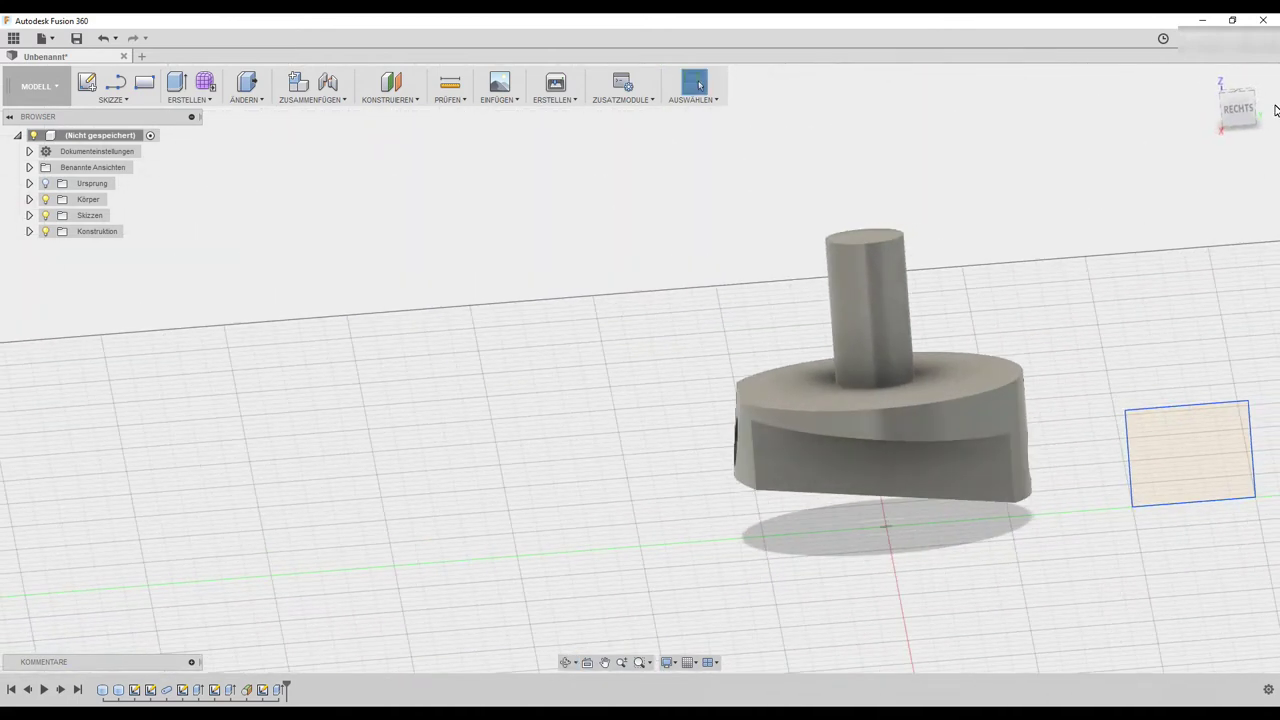
click(1240, 112)
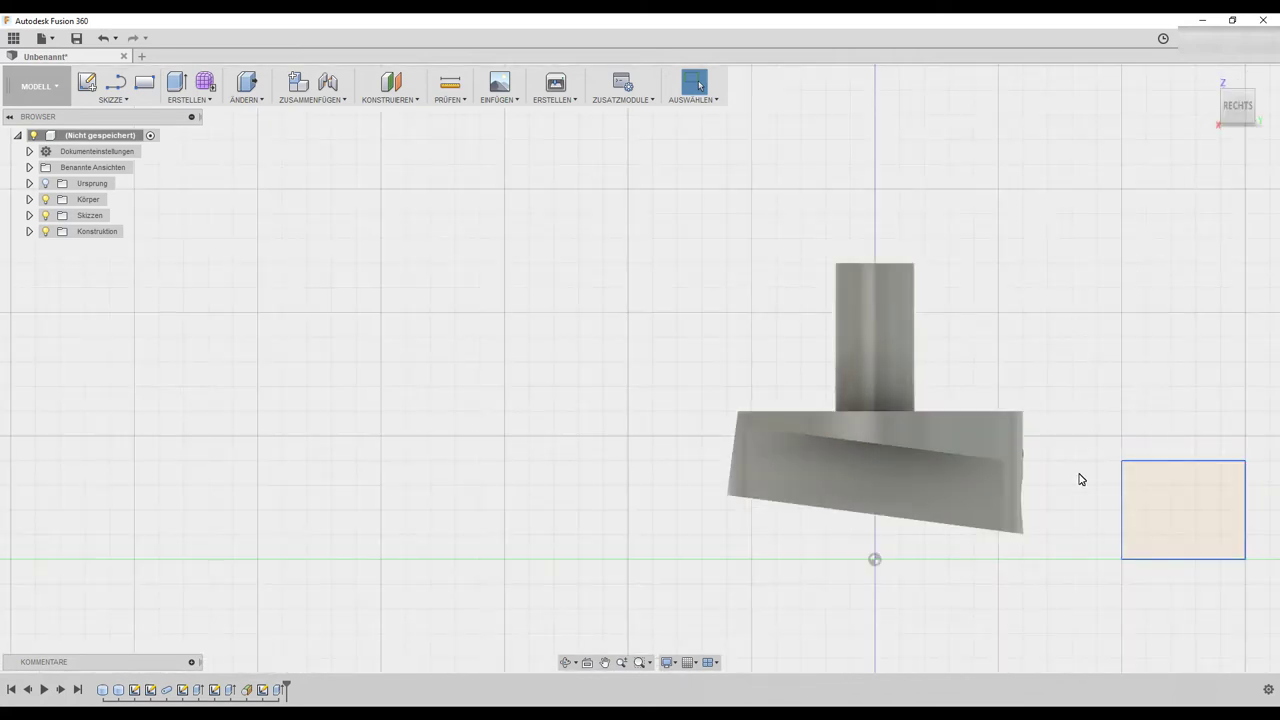
scroll(1070, 480, up, 3)
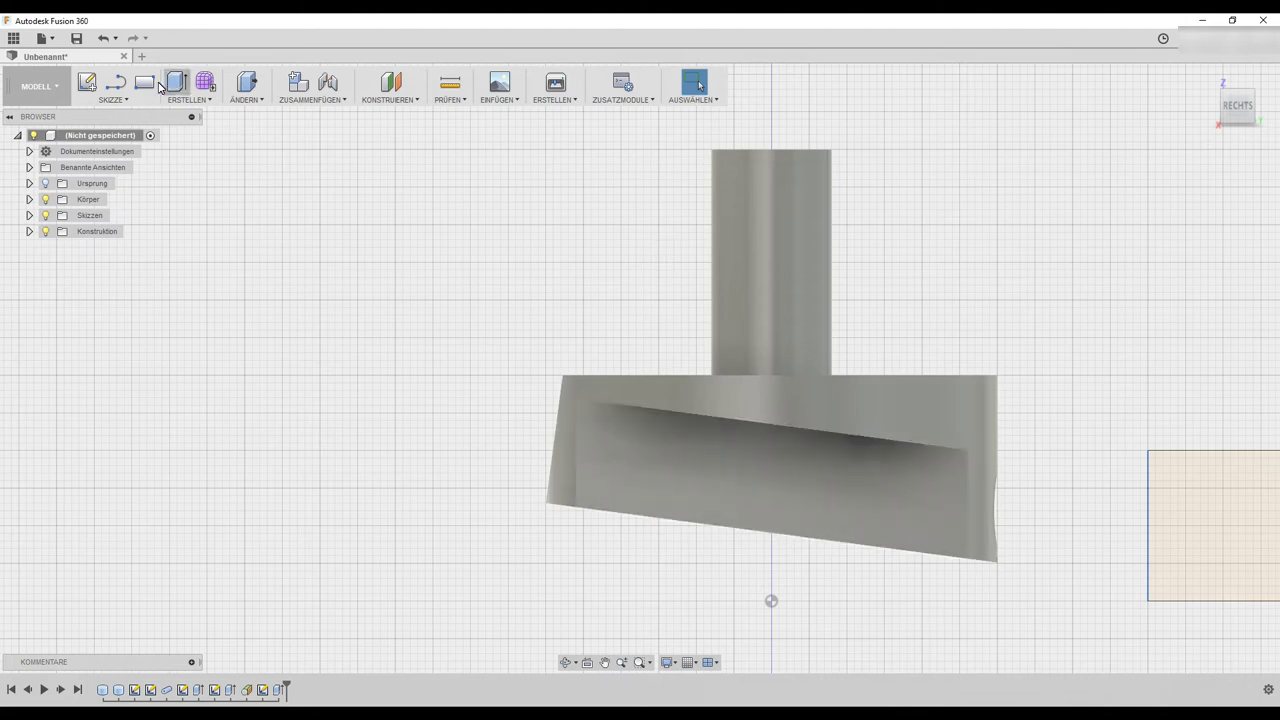
click(86, 83)
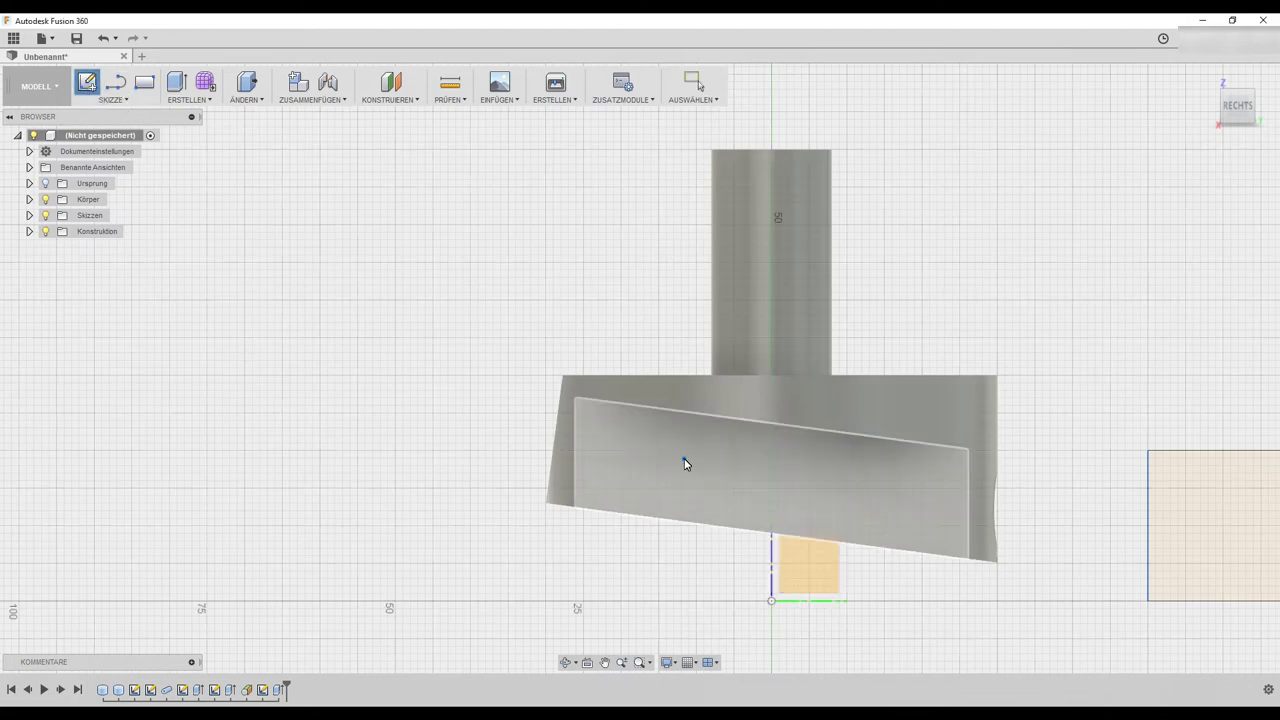
Sketch a line across the angled cut face from its left to right edge and add hole points.
click(766, 500)
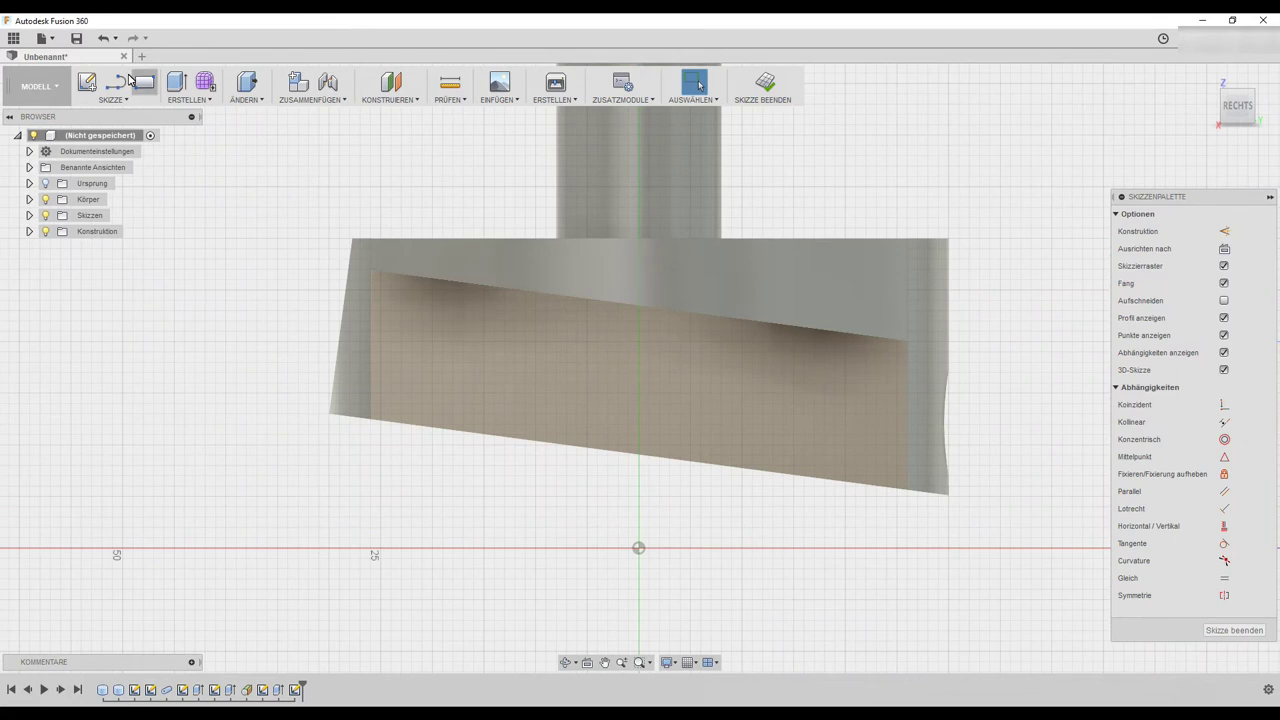
click(115, 83)
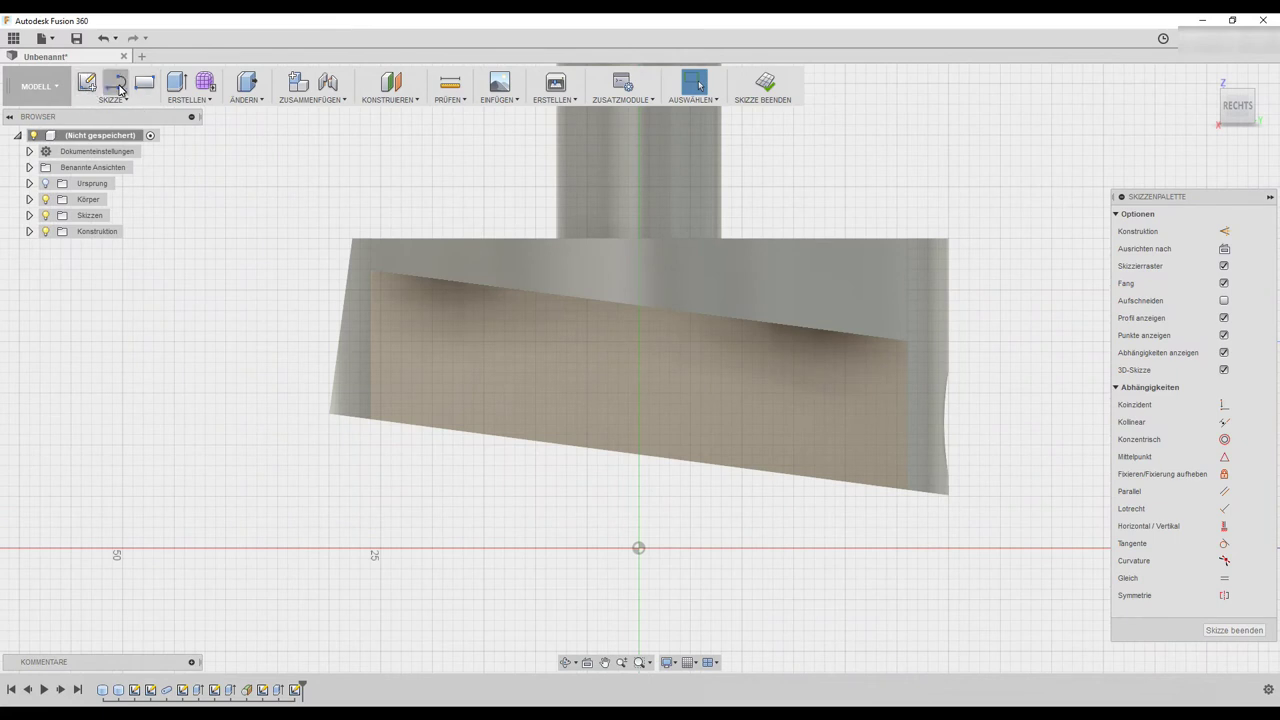
click(339, 344)
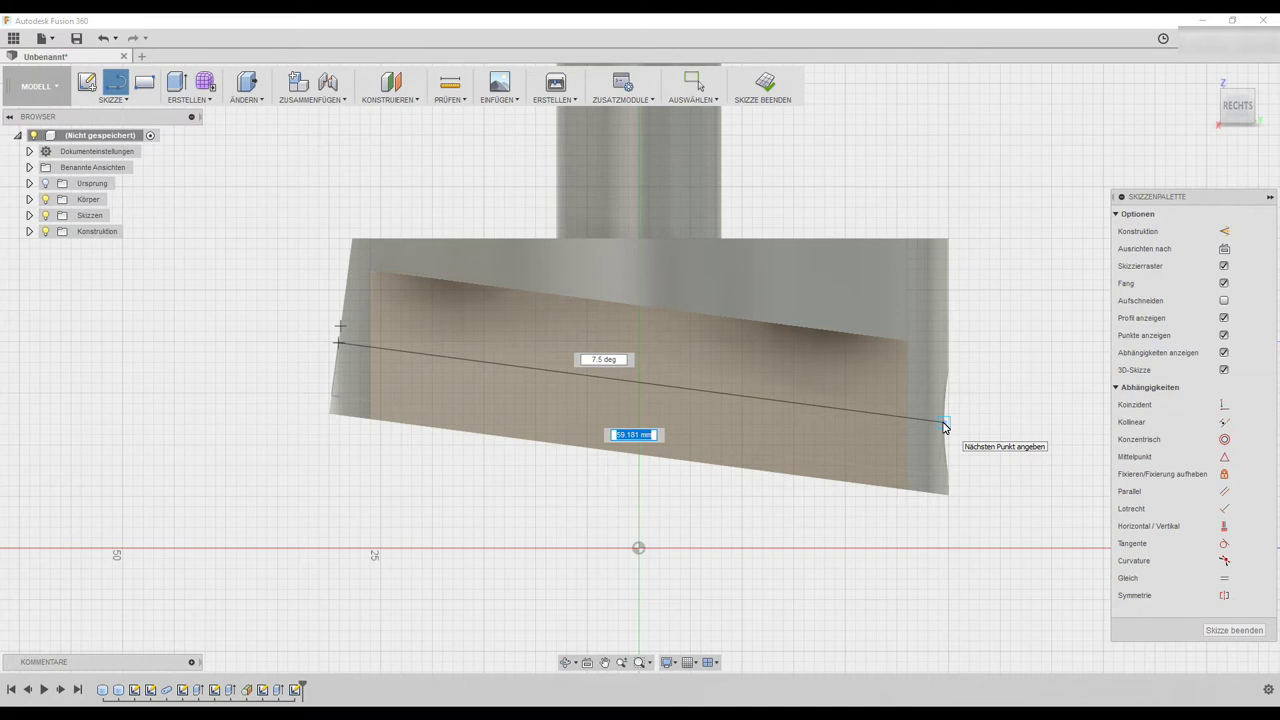
click(943, 423)
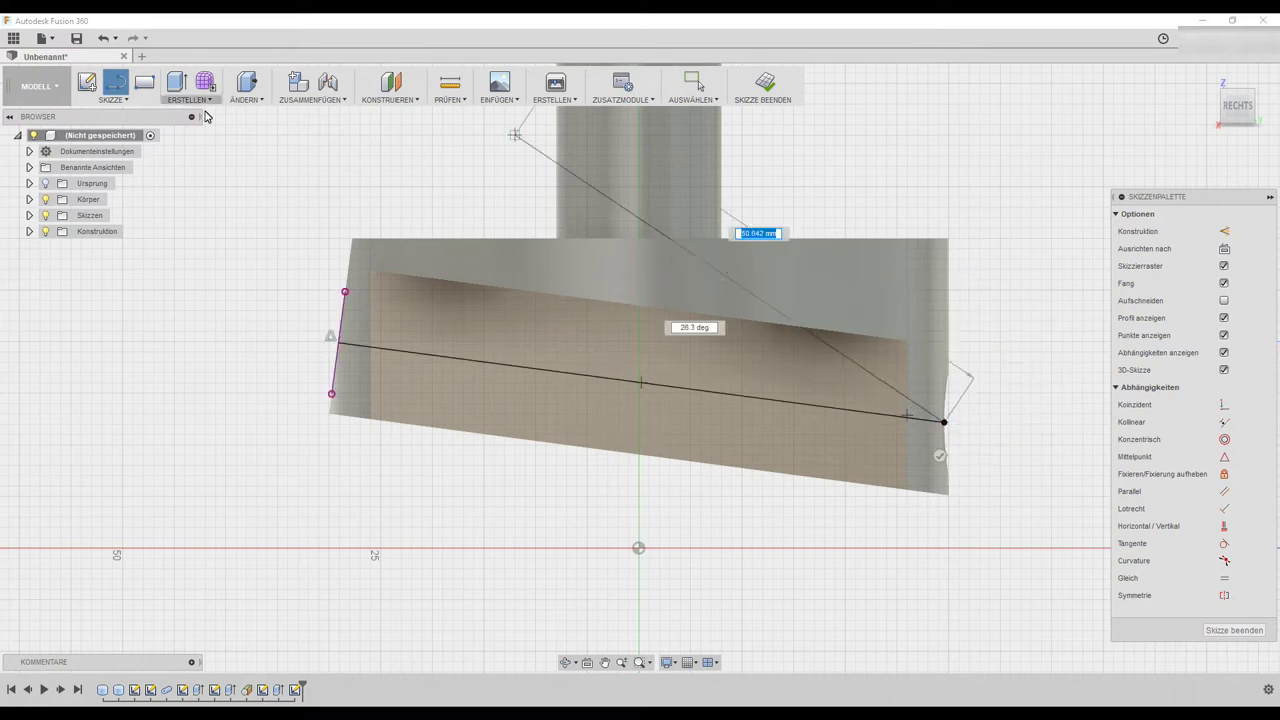
click(108, 97)
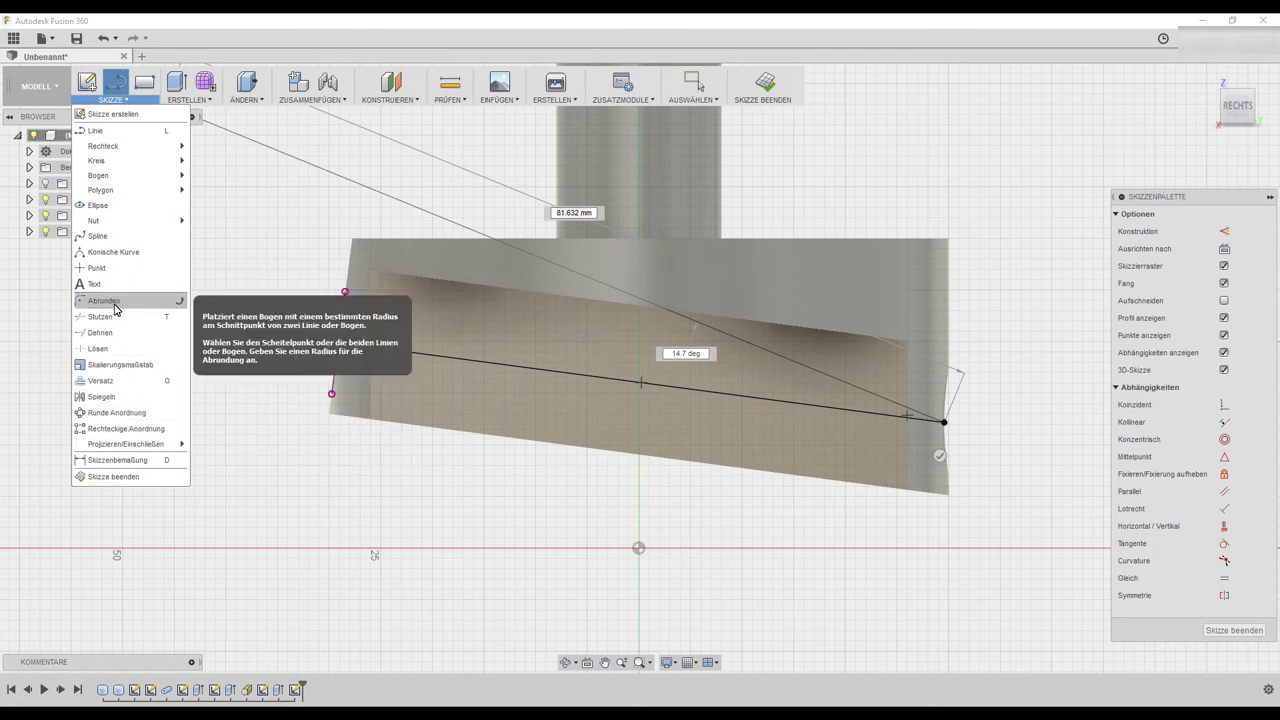
click(119, 264)
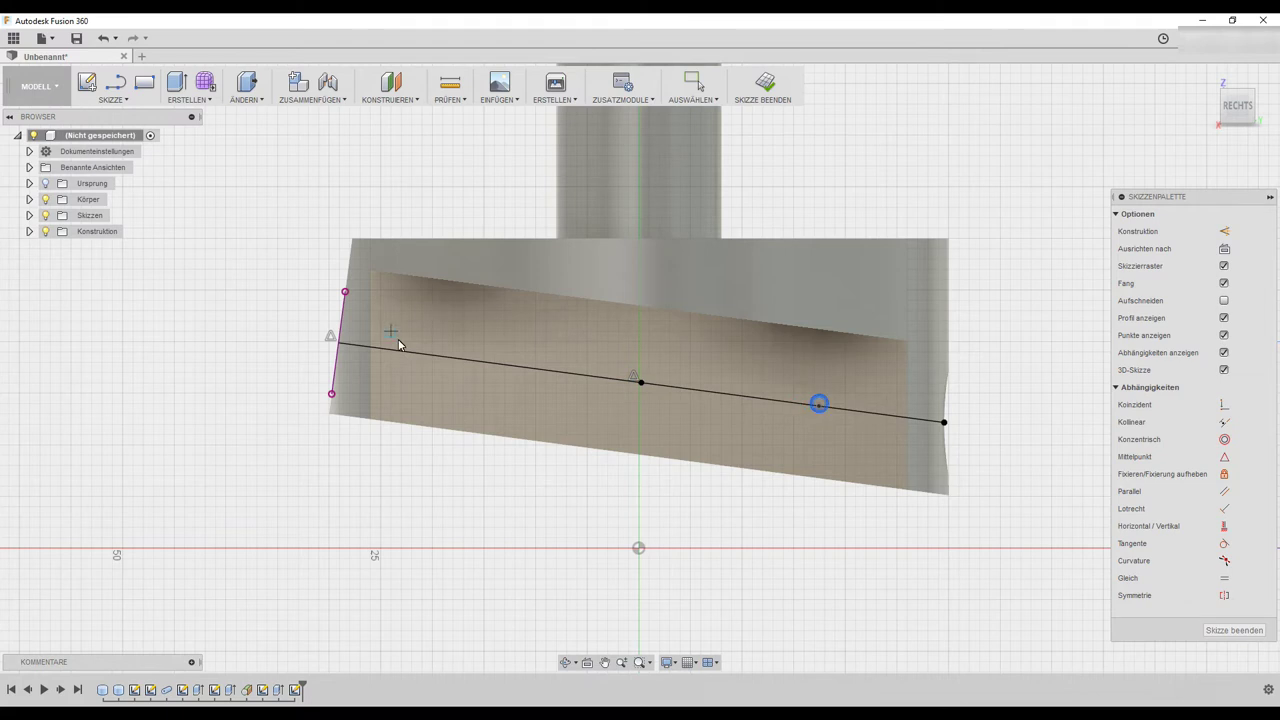
Dimension the left and right points 20 mm from the centre point and finish the sketch.
click(110, 98)
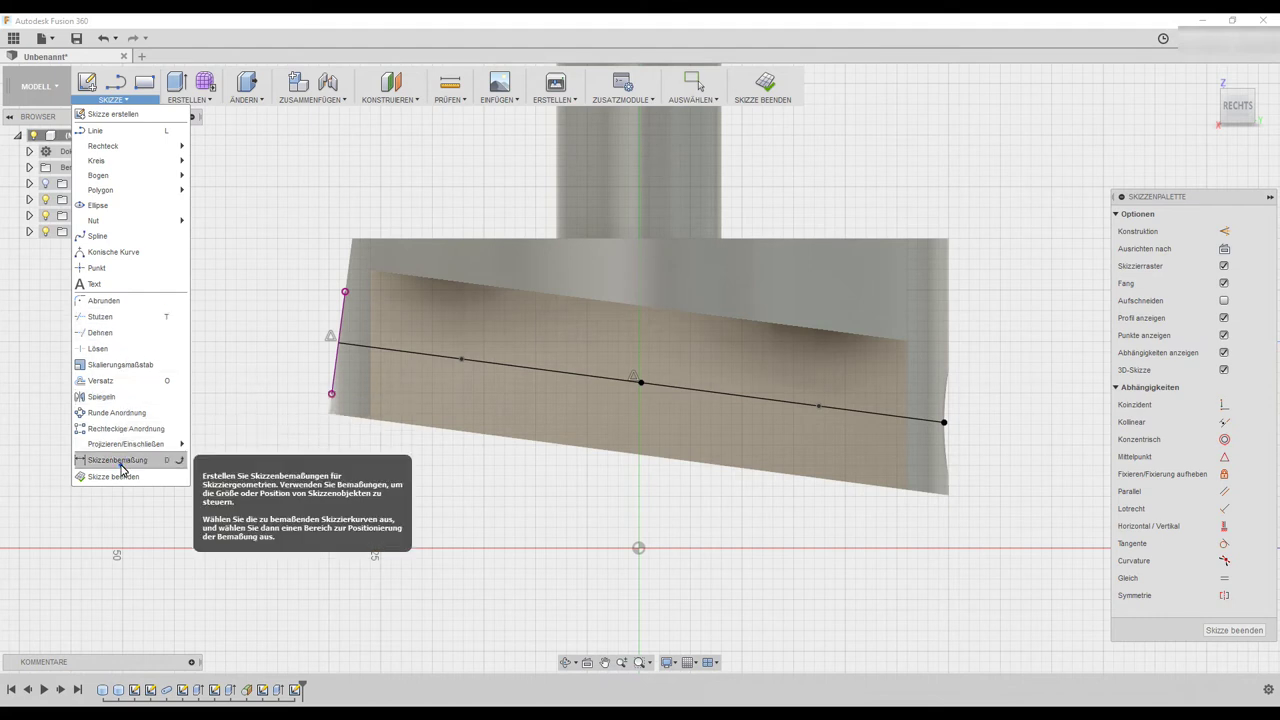
click(120, 462)
click(461, 360)
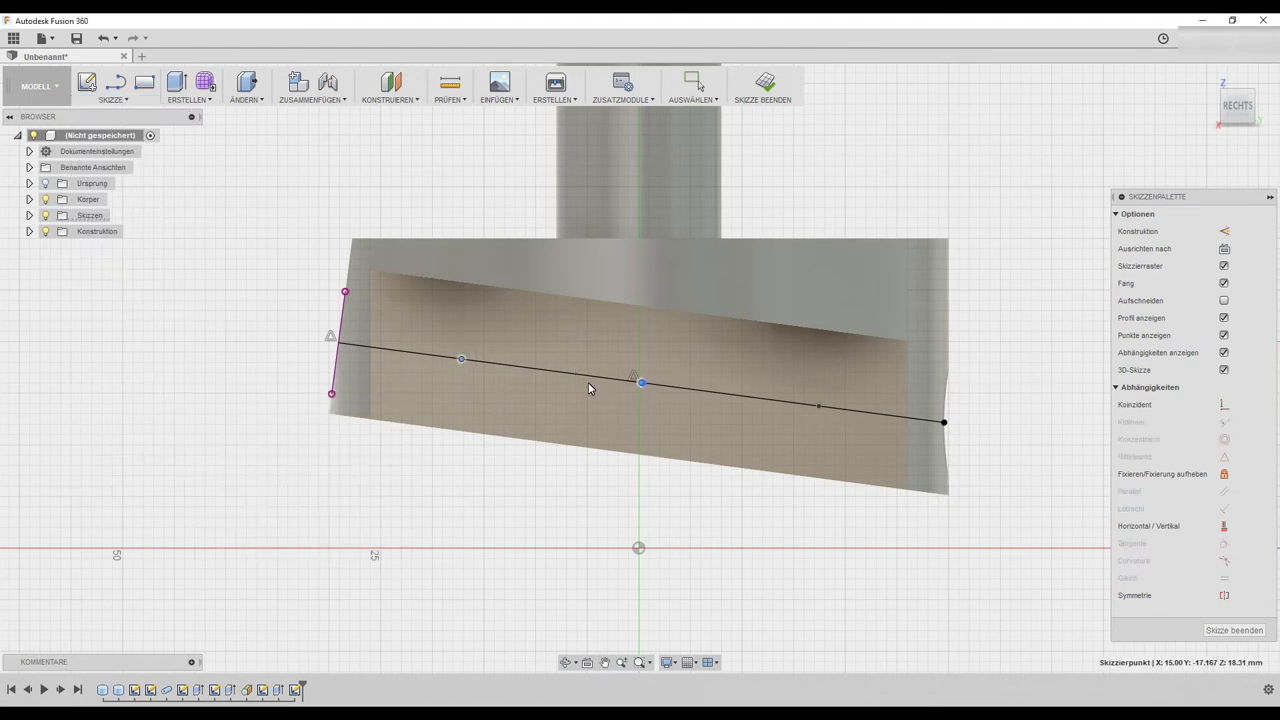
click(526, 374)
text(20)
key(Return)
click(640, 384)
click(819, 407)
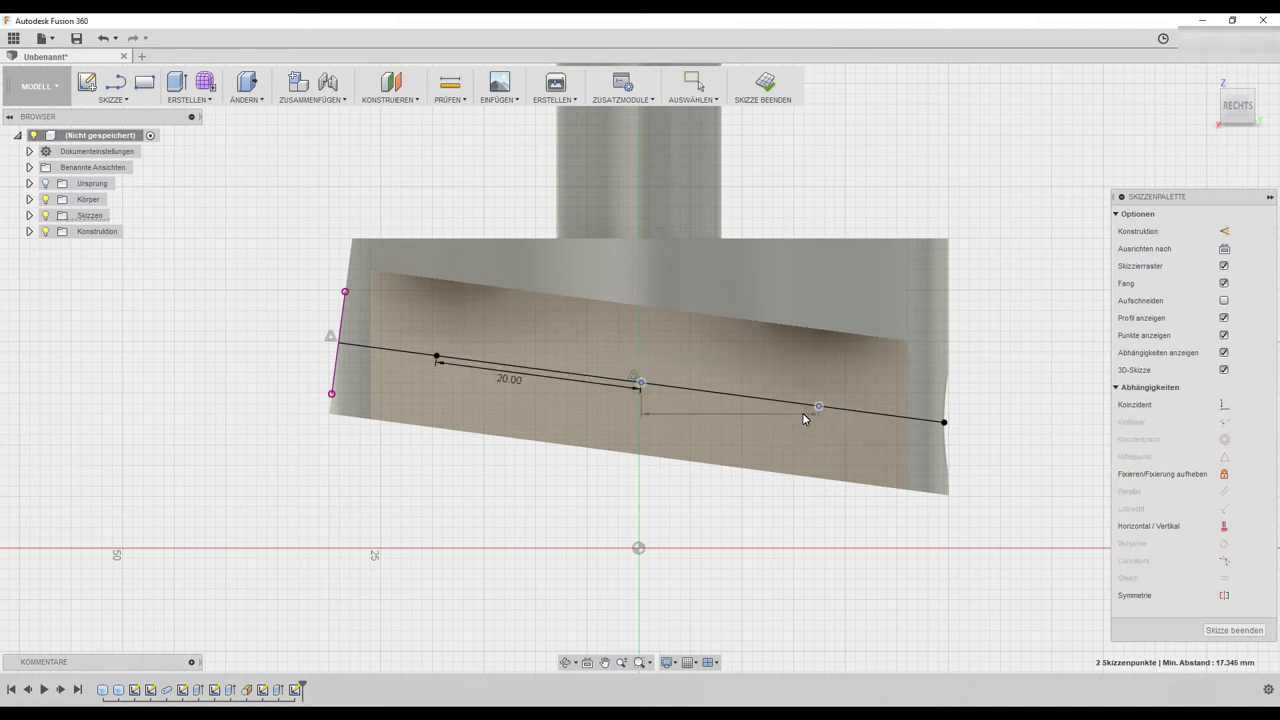
click(829, 396)
text(20)
key(Return)
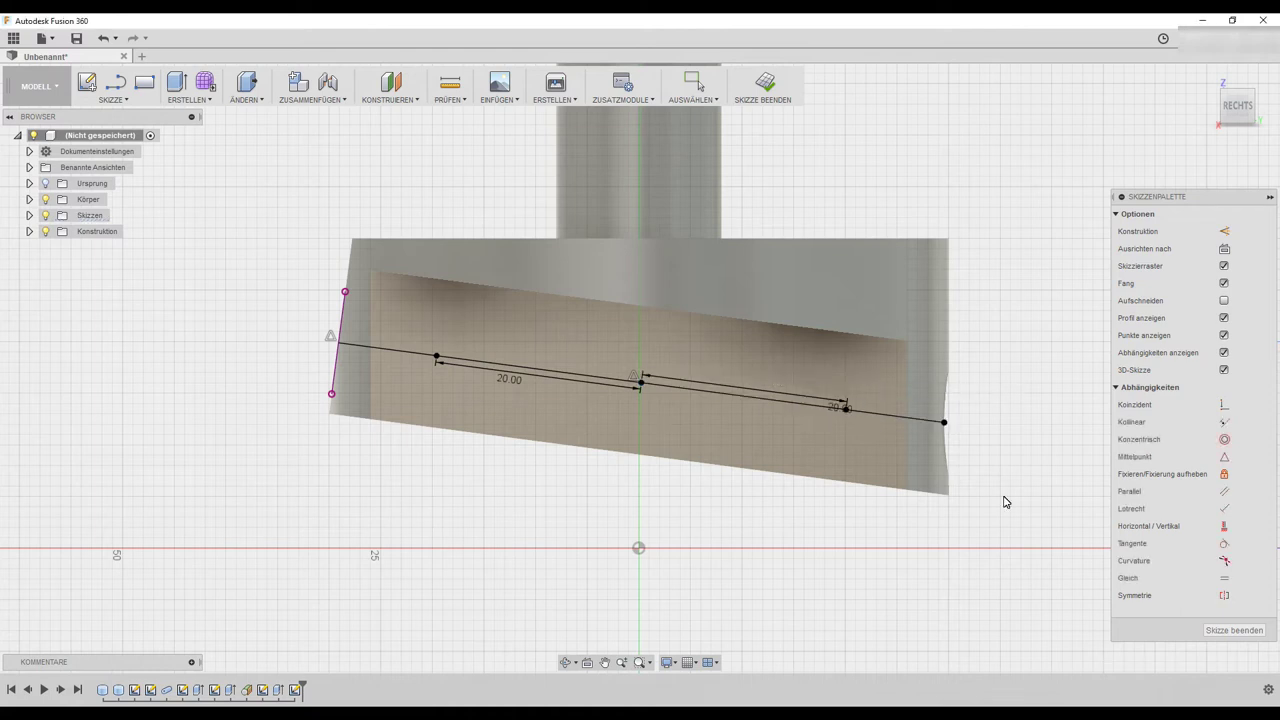
click(1236, 631)
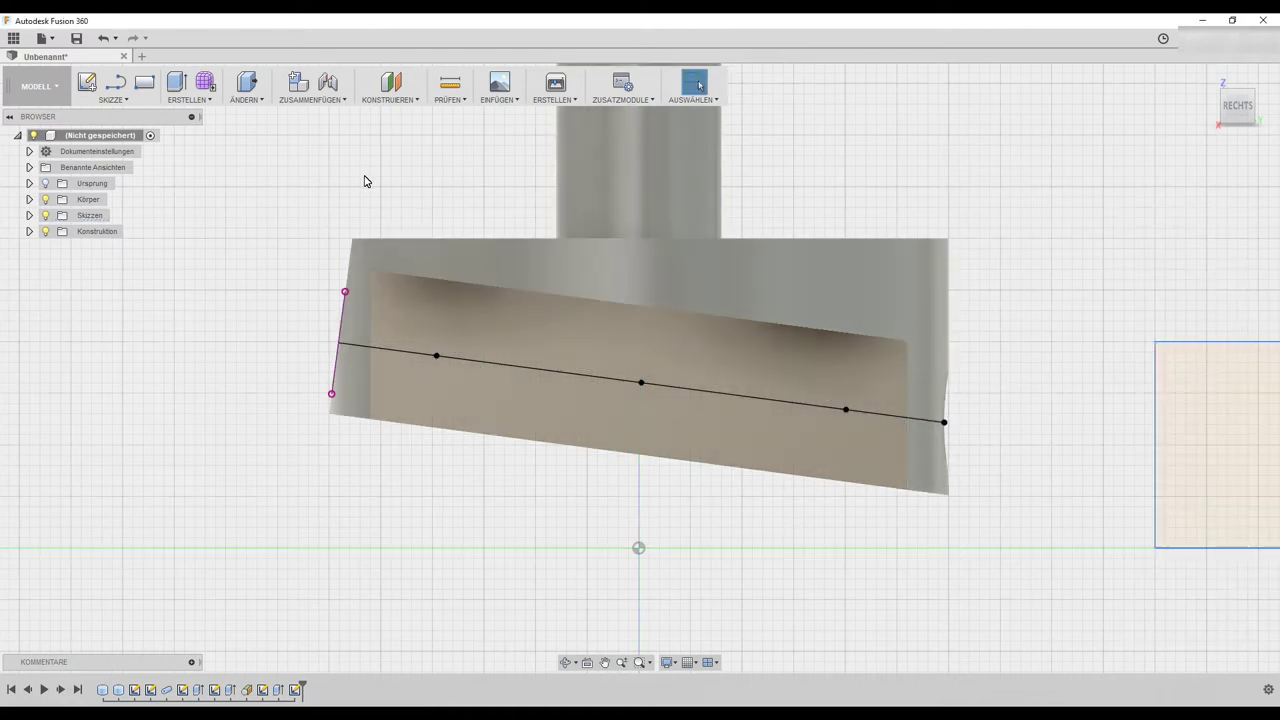
Drill three 5 mm diameter, 15 mm deep holes at the three sketch points.
shift+middle_drag(339, 187, 380, 214)
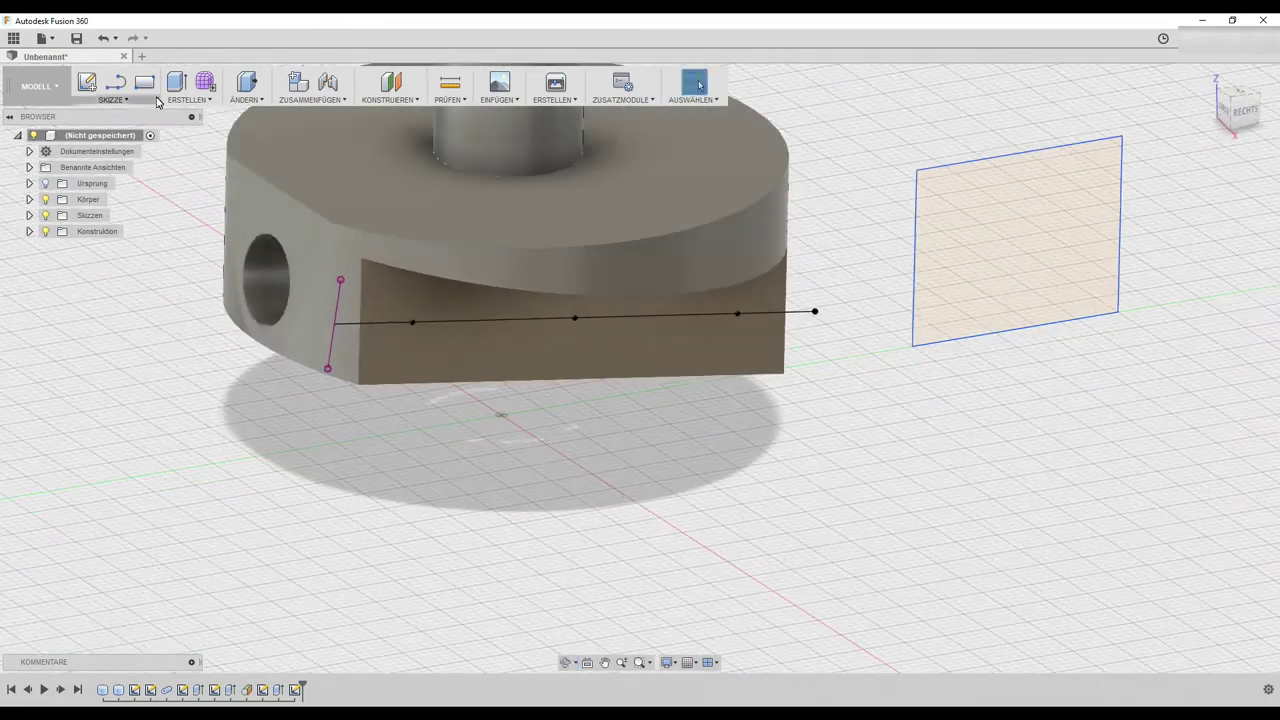
click(126, 104)
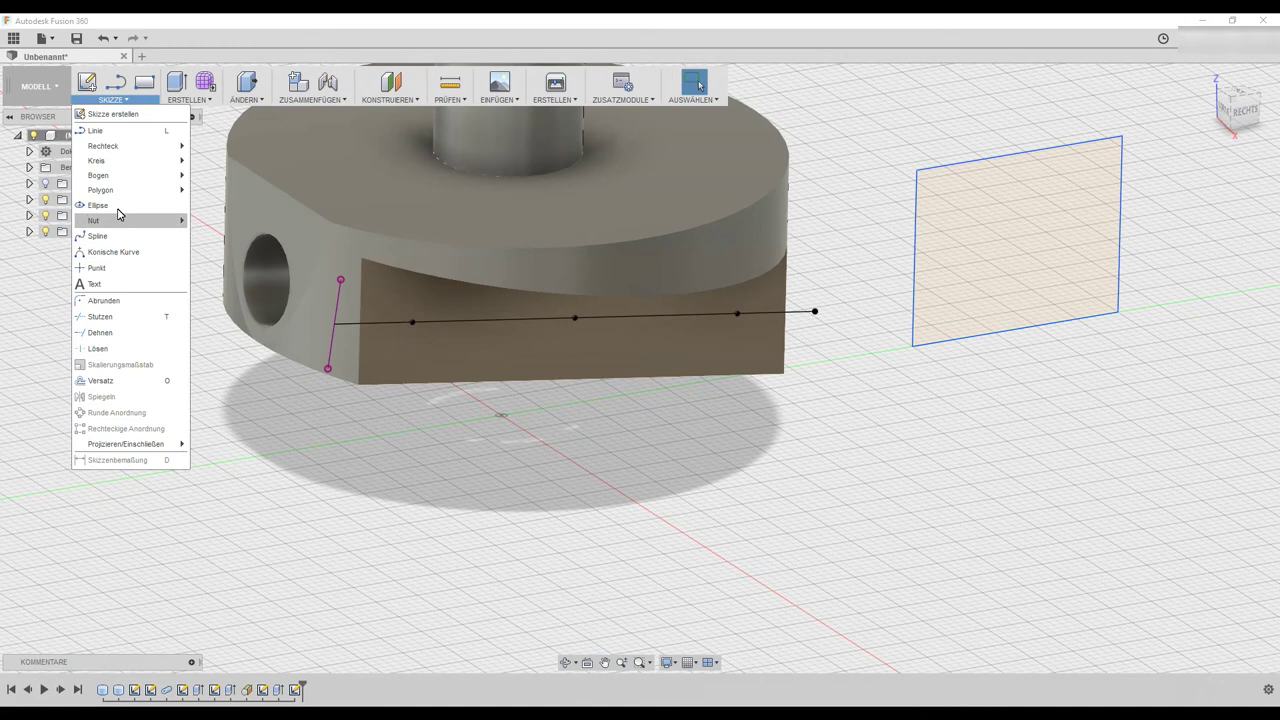
click(193, 104)
click(195, 102)
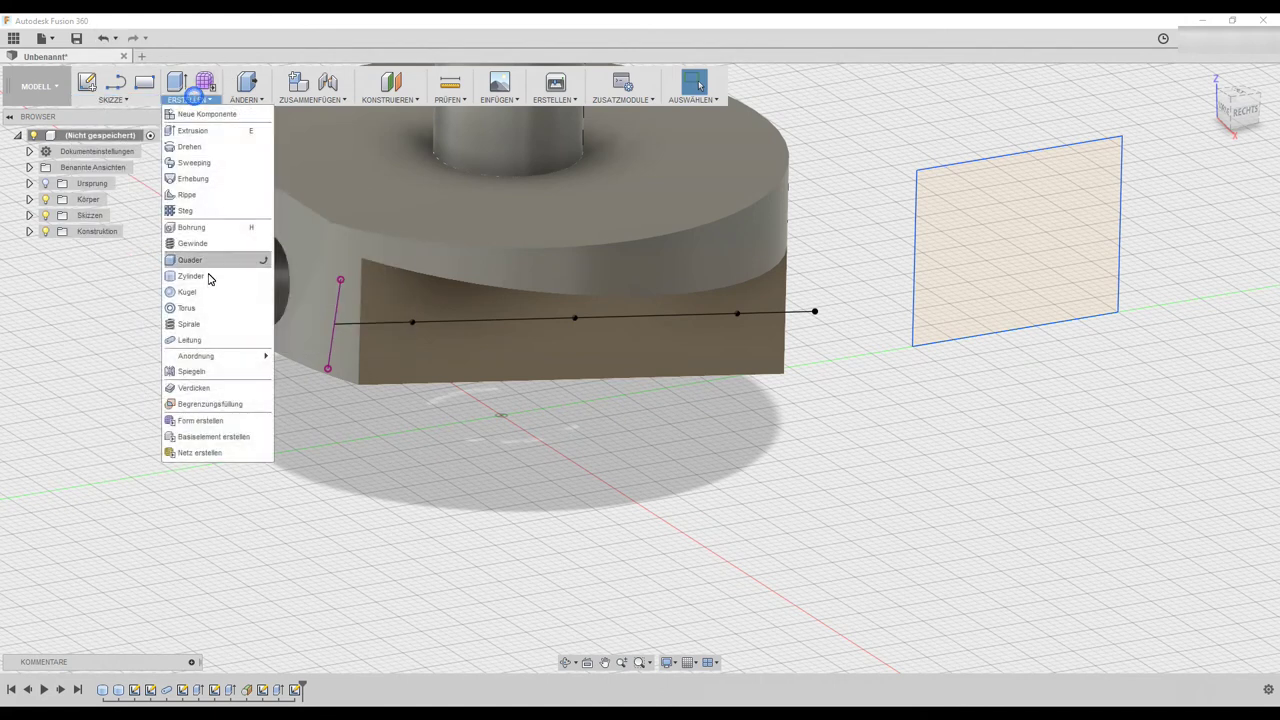
click(230, 227)
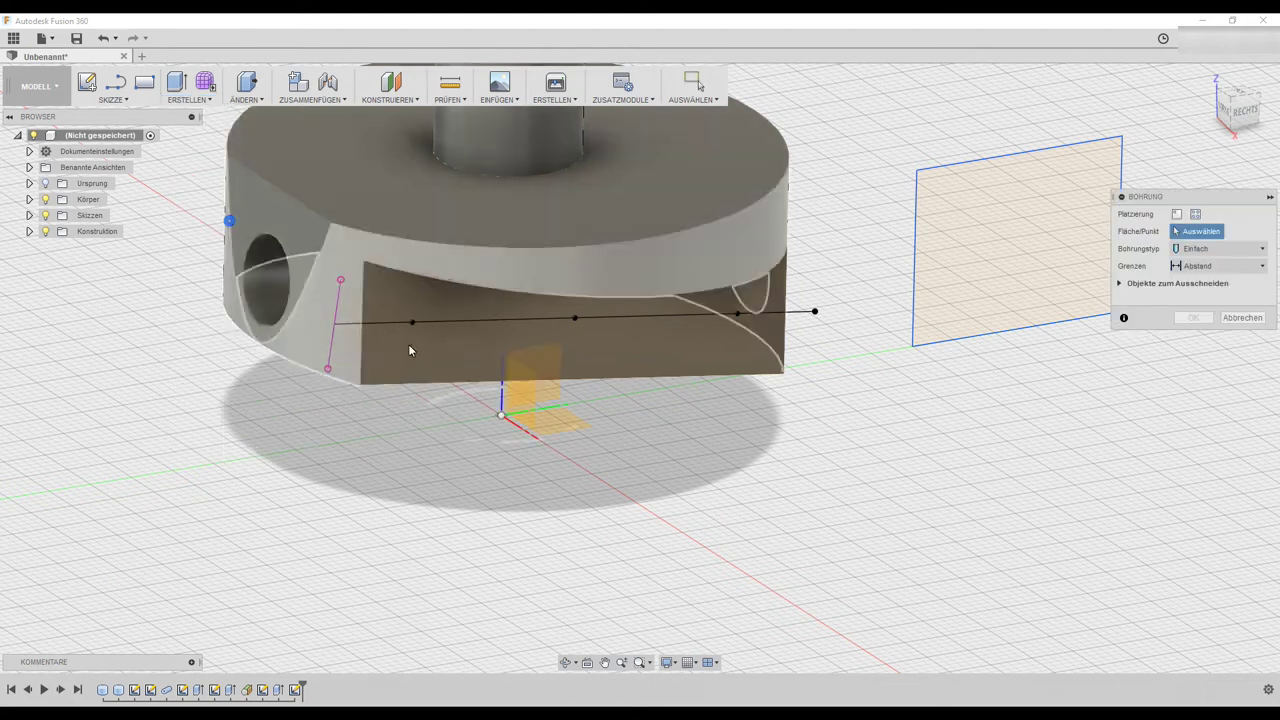
click(414, 322)
ctrl+click(575, 318)
ctrl+click(737, 316)
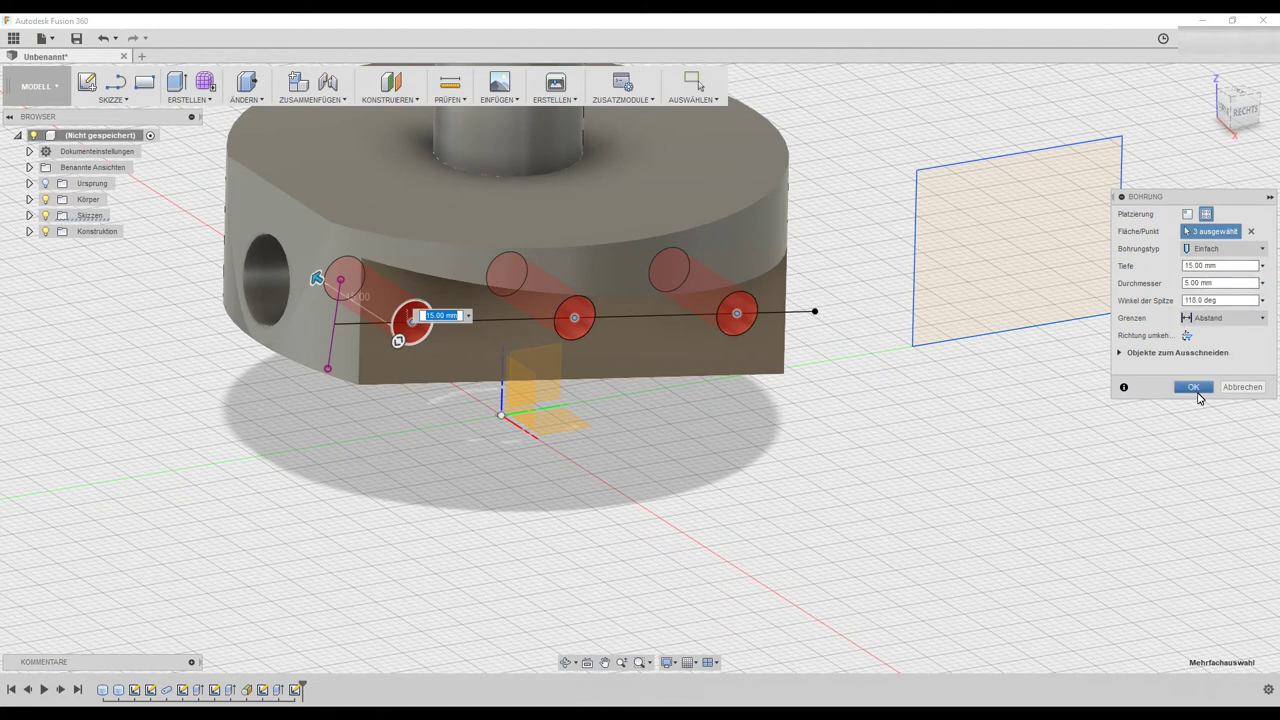
click(1195, 388)
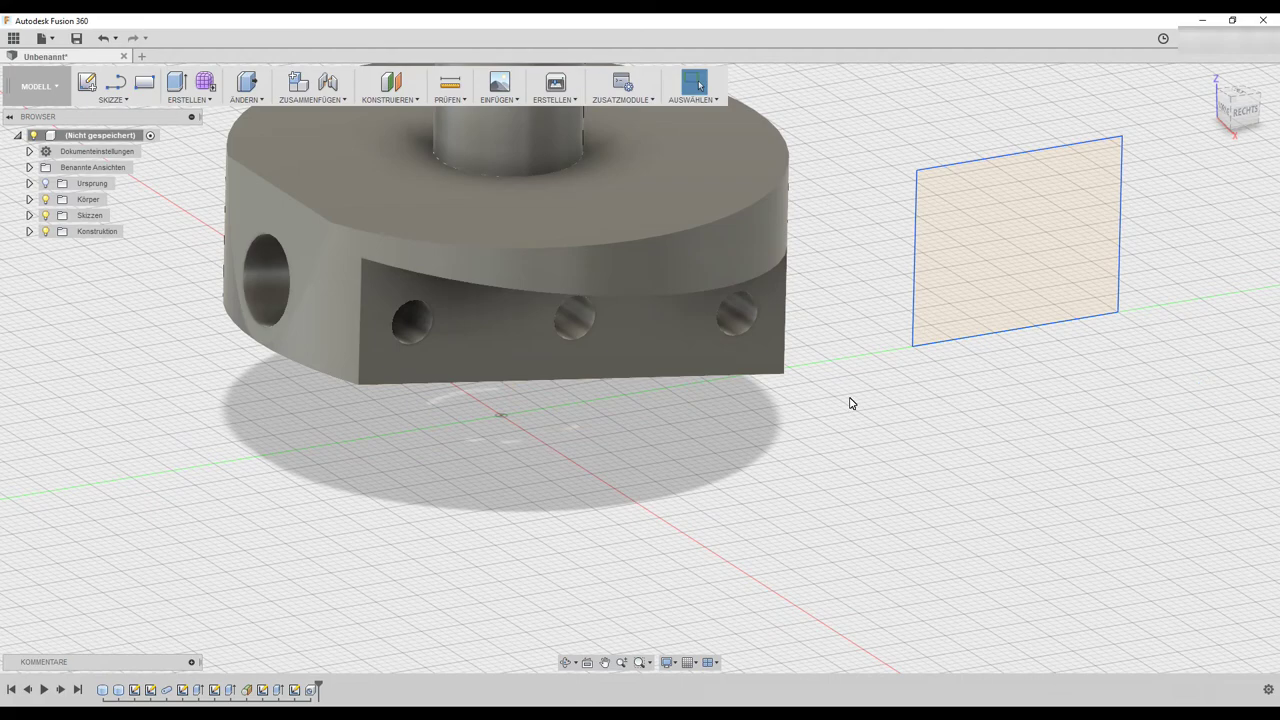
mouse_move(755, 410)
shift+middle_down()
mouse_move(777, 391)
mouse_move(823, 403)
mouse_move(766, 391)
mouse_move(746, 400)
mouse_move(749, 417)
mouse_move(760, 388)
shift+middle_up()
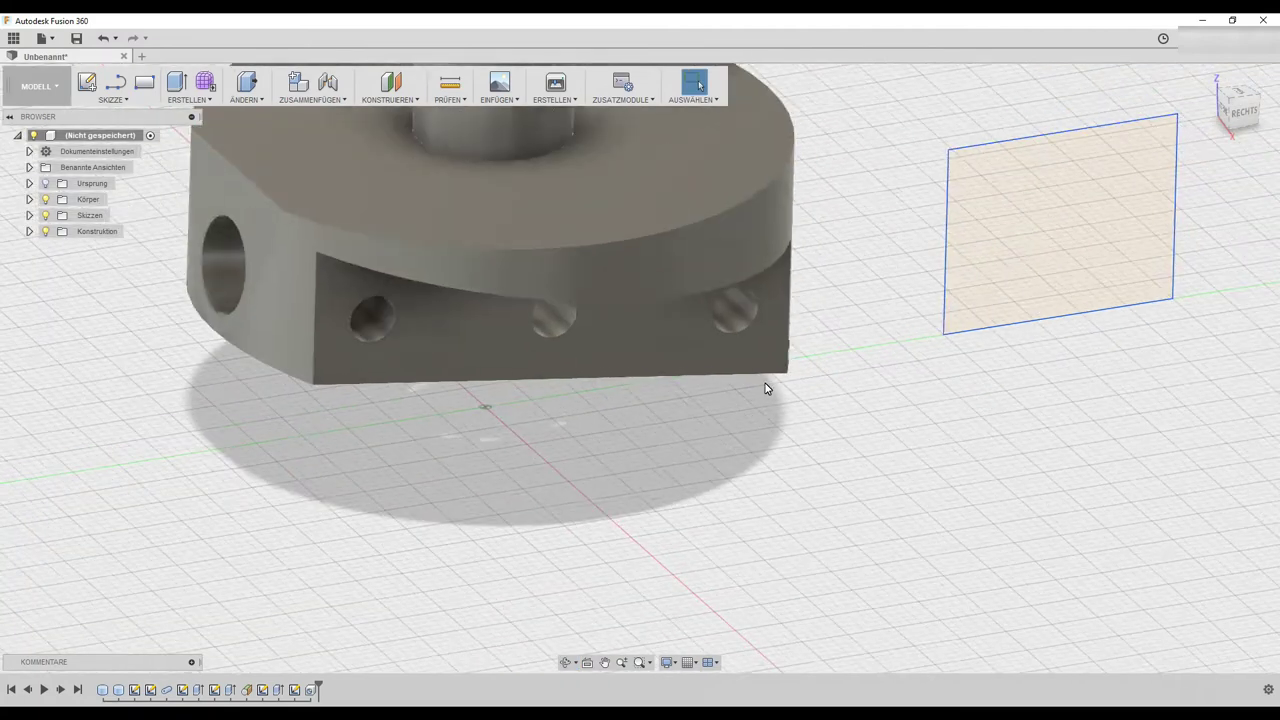
Apply M5x0.8 metric ISO threads to all three holes in the angled face.
scroll(770, 383, down, 5)
scroll(760, 166, down, 1)
scroll(766, 254, up, 3)
mouse_move(794, 400)
shift+middle_down()
mouse_move(786, 360)
mouse_move(786, 400)
shift+middle_up()
shift+middle_drag(817, 336, 824, 310)
click(940, 446)
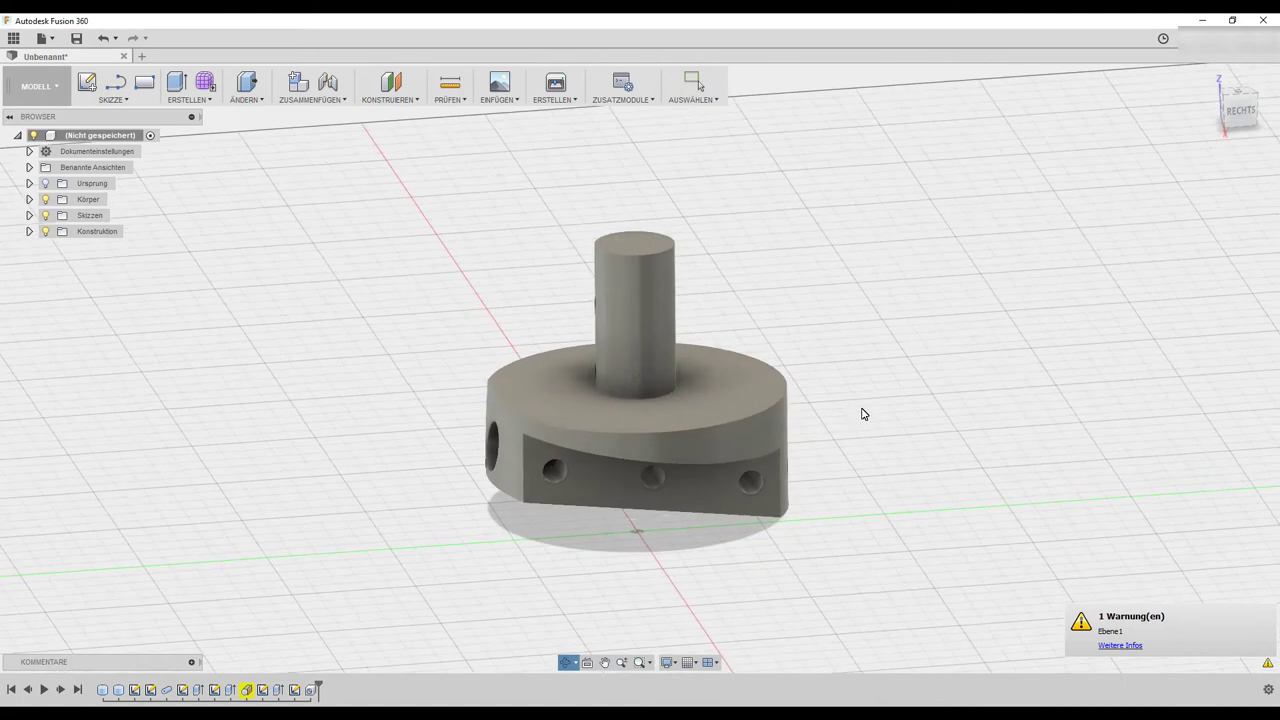
click(207, 101)
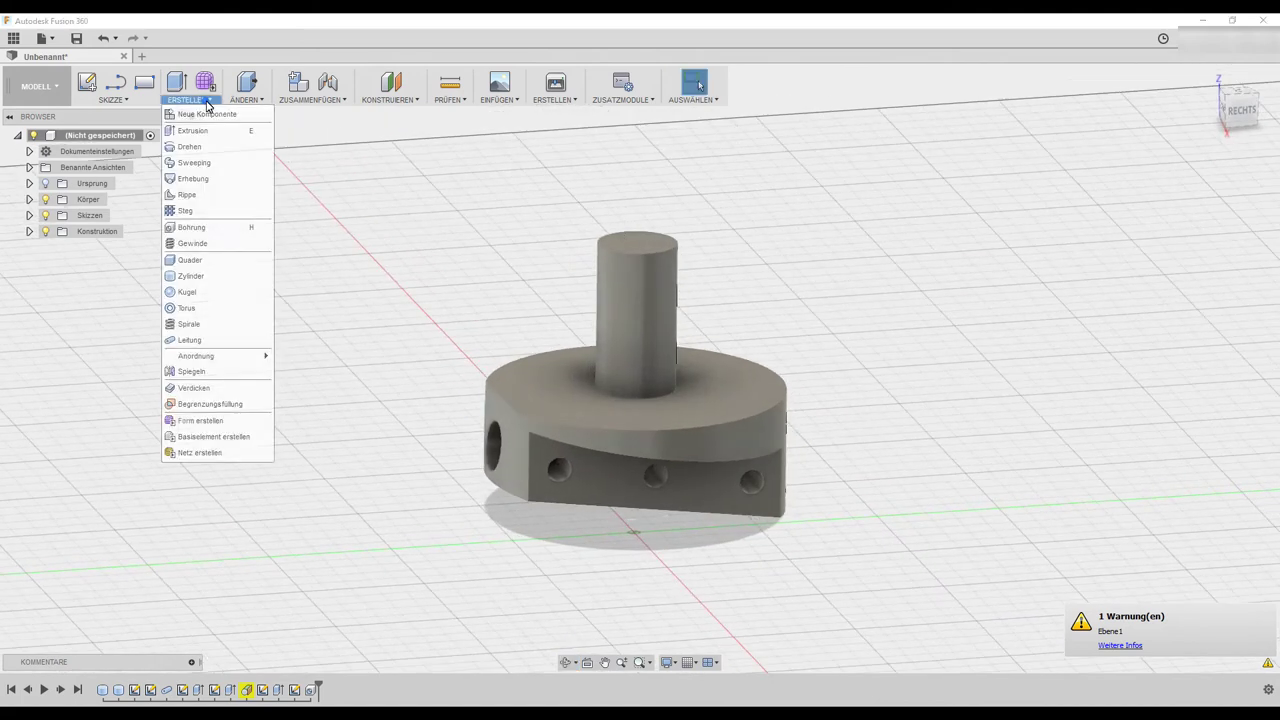
click(200, 243)
click(581, 478)
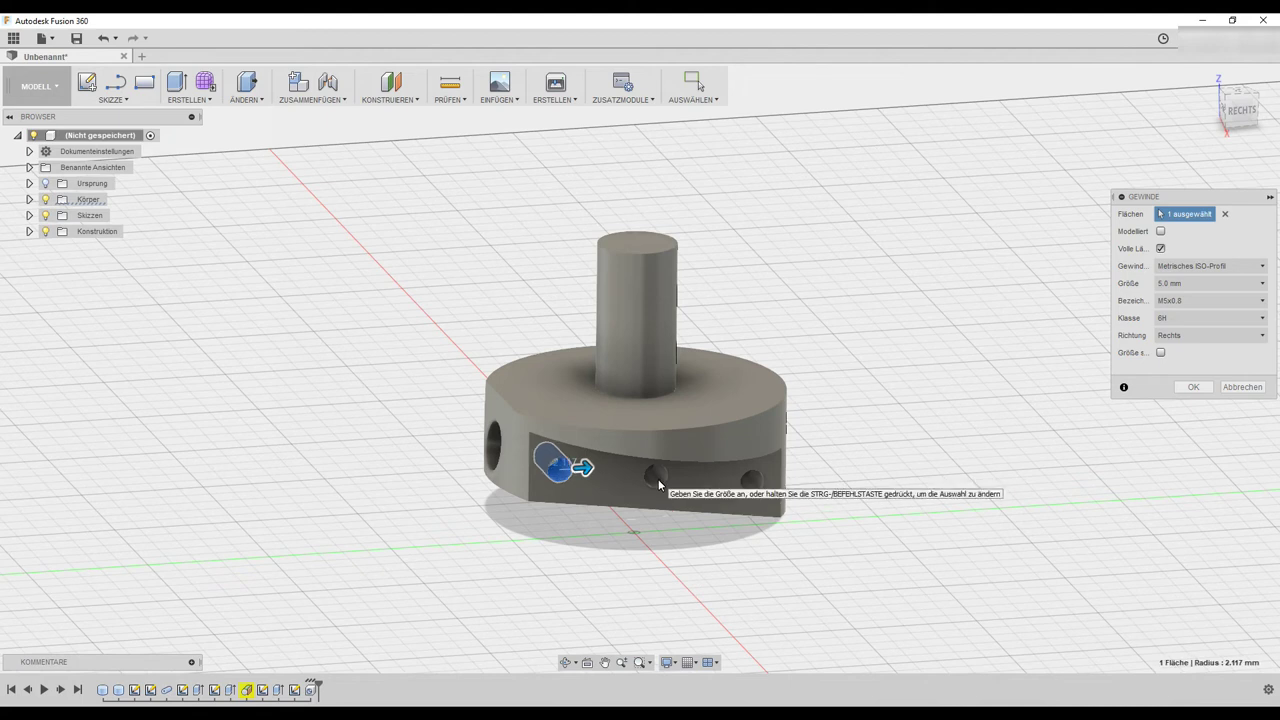
click(658, 478)
click(757, 490)
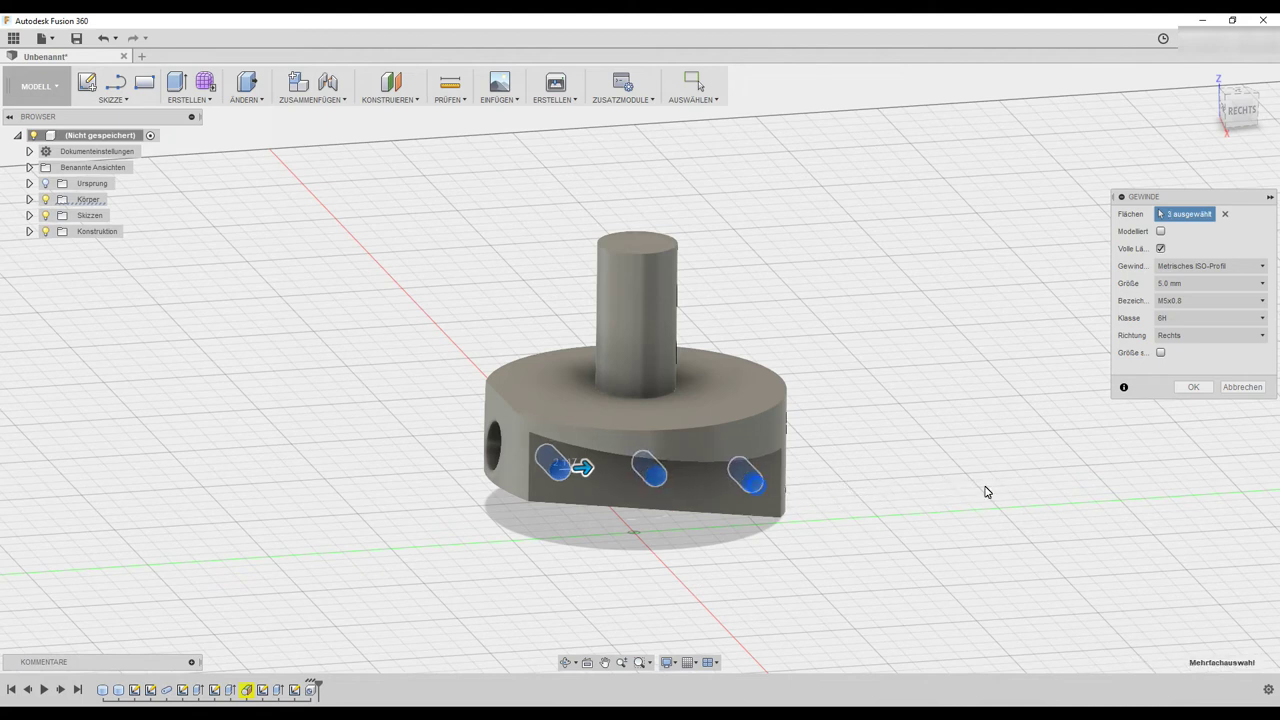
click(1193, 387)
mouse_move(886, 386)
shift+middle_down()
mouse_move(899, 369)
mouse_move(918, 383)
mouse_move(910, 372)
shift+middle_up()
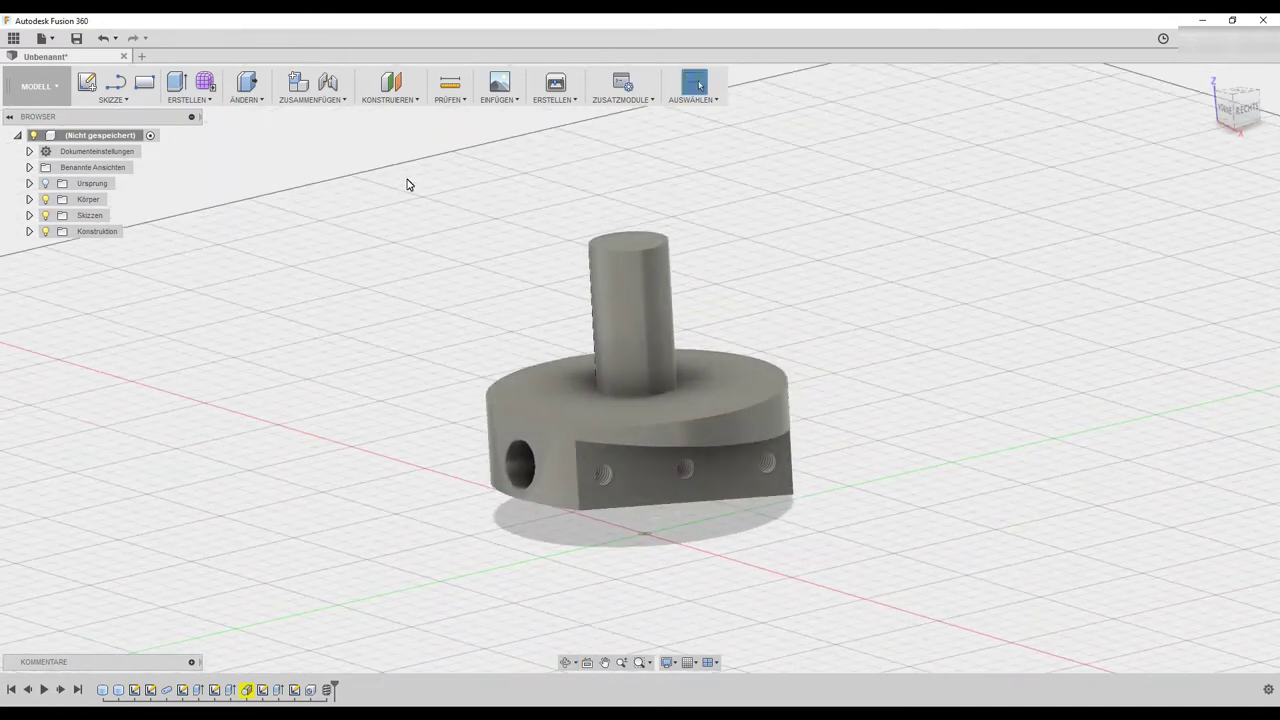
click(246, 100)
click(246, 101)
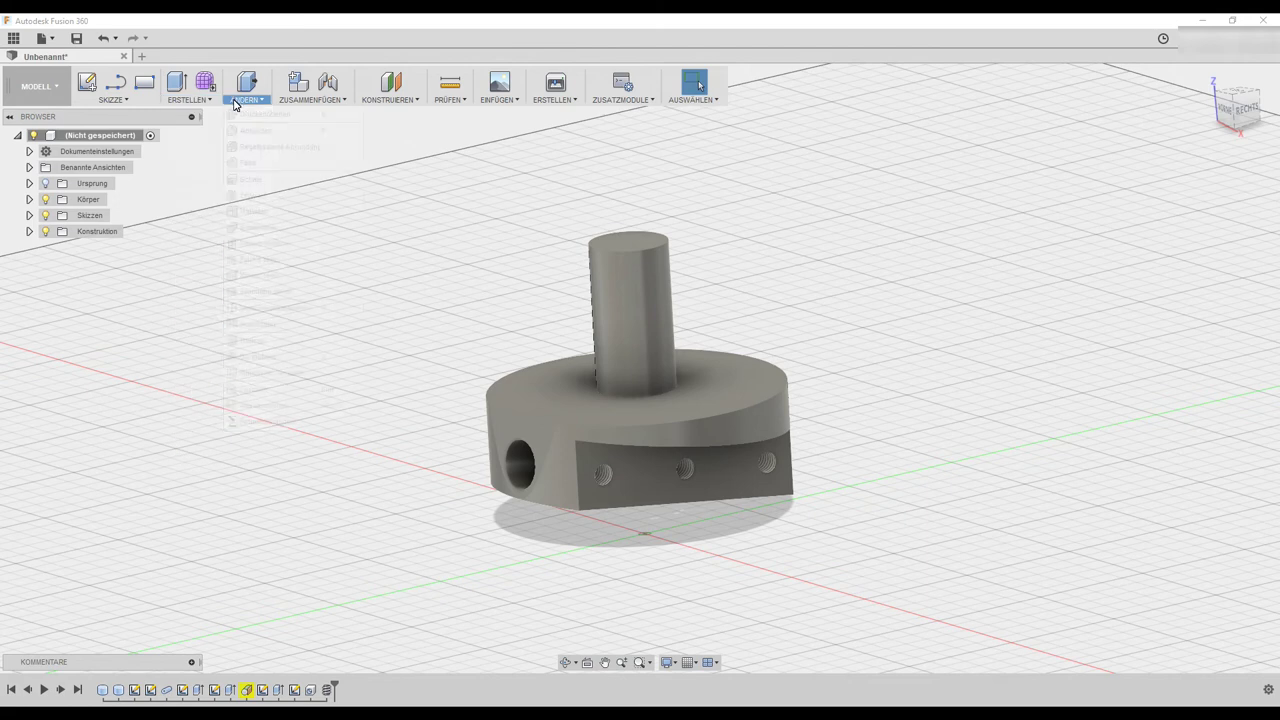
click(238, 99)
click(250, 162)
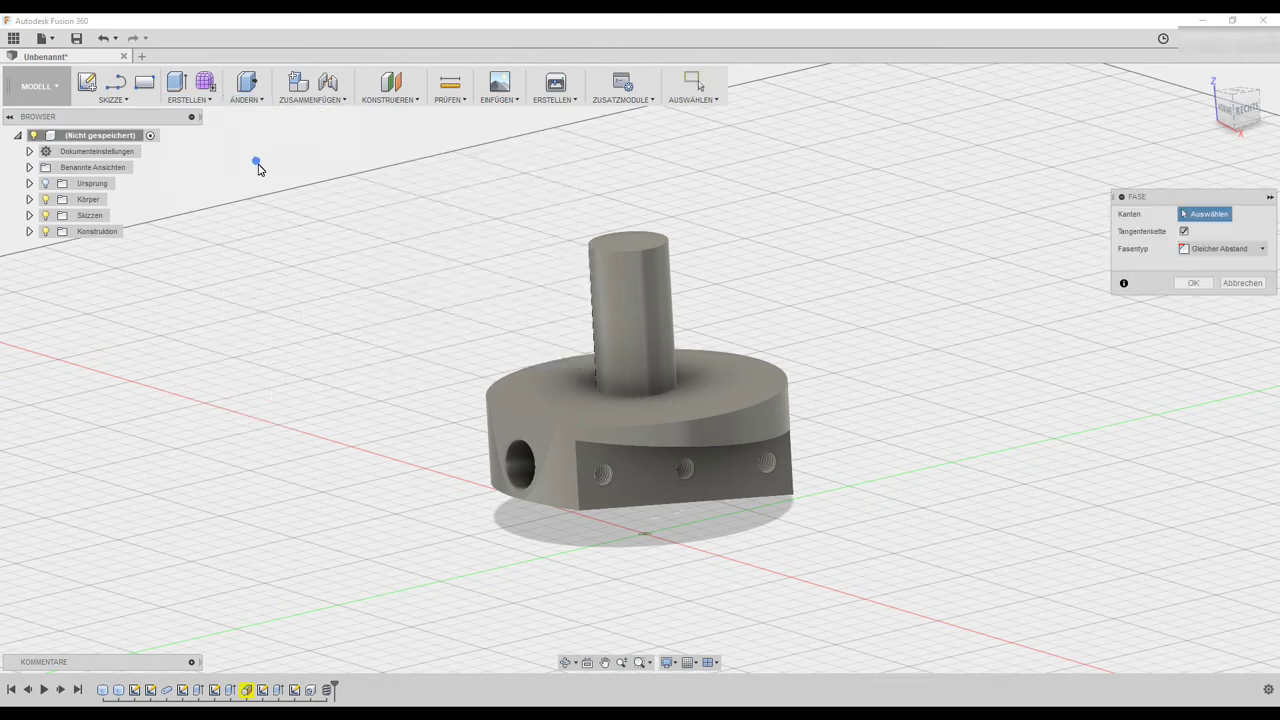
click(646, 250)
click(719, 416)
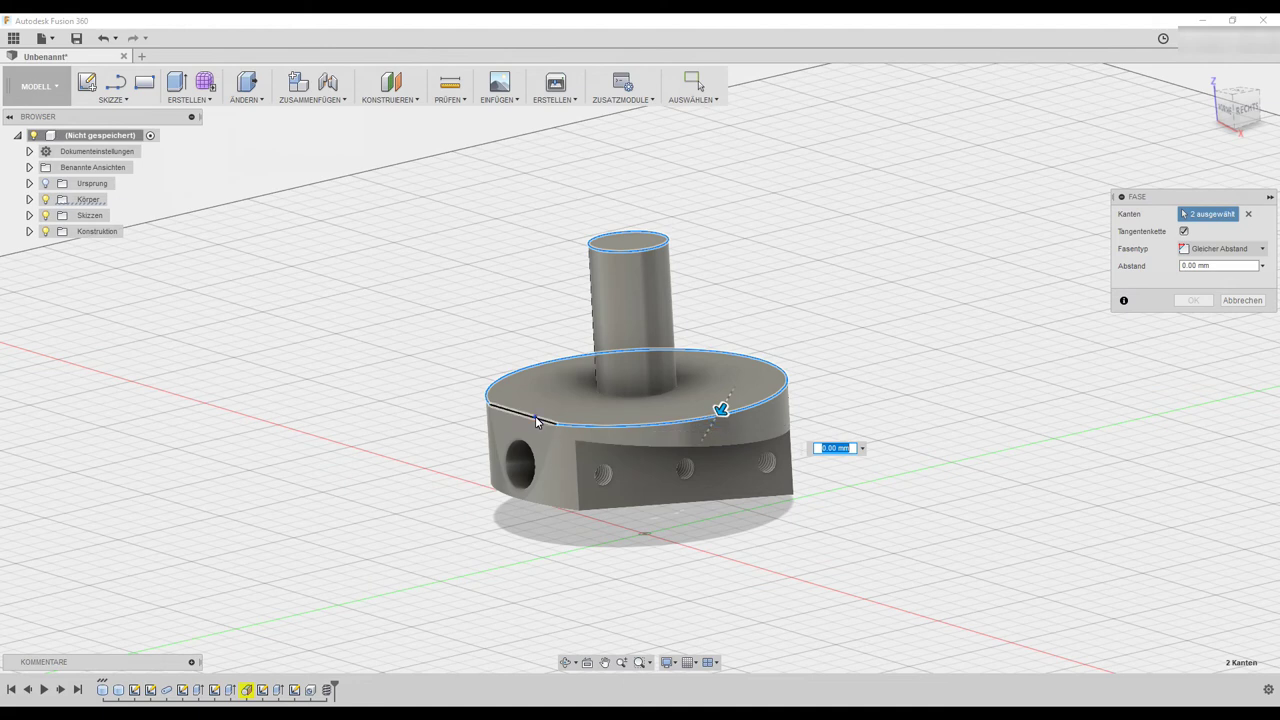
click(571, 512)
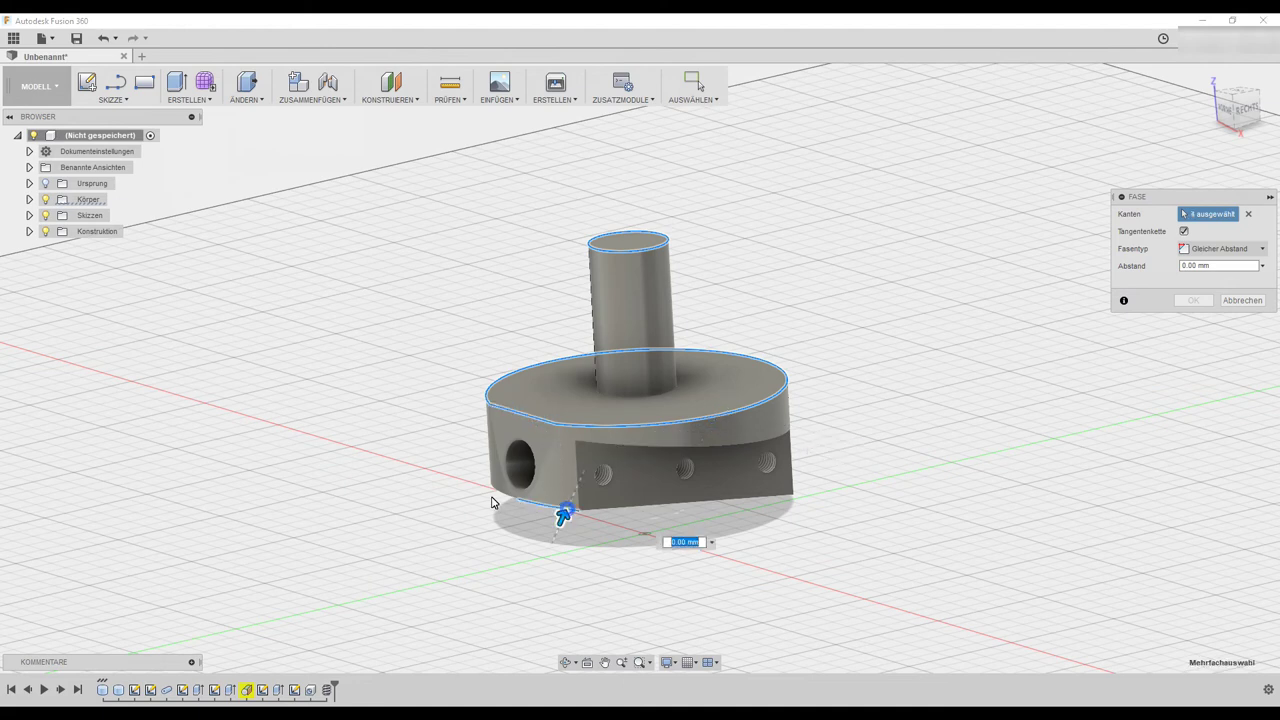
click(529, 512)
click(649, 512)
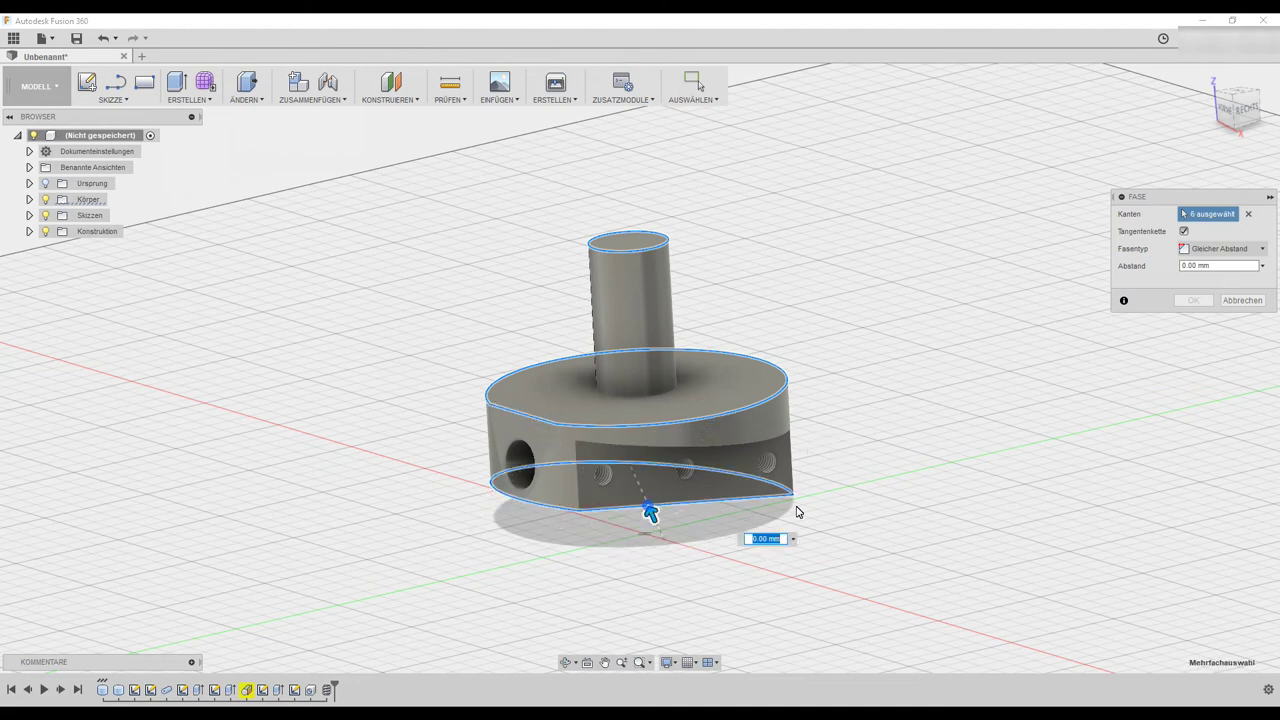
mouse_move(857, 489)
shift+middle_down()
mouse_move(800, 518)
mouse_move(837, 506)
shift+middle_up()
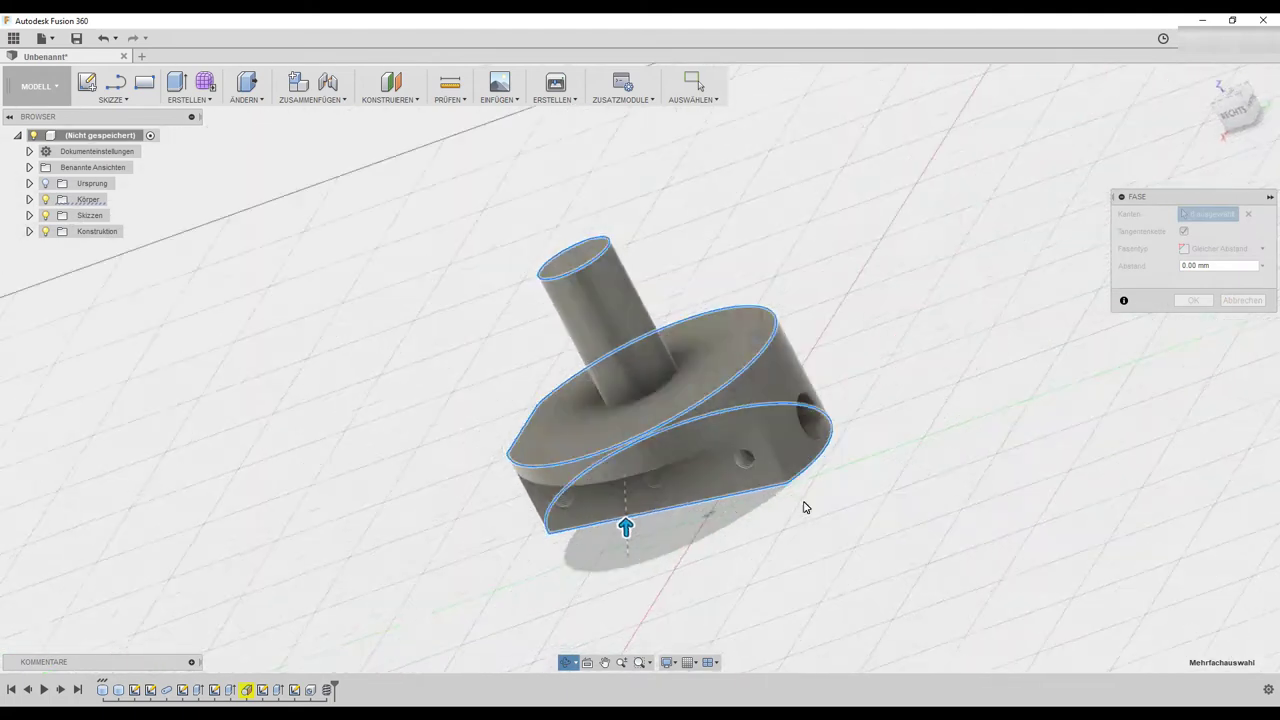
click(1223, 266)
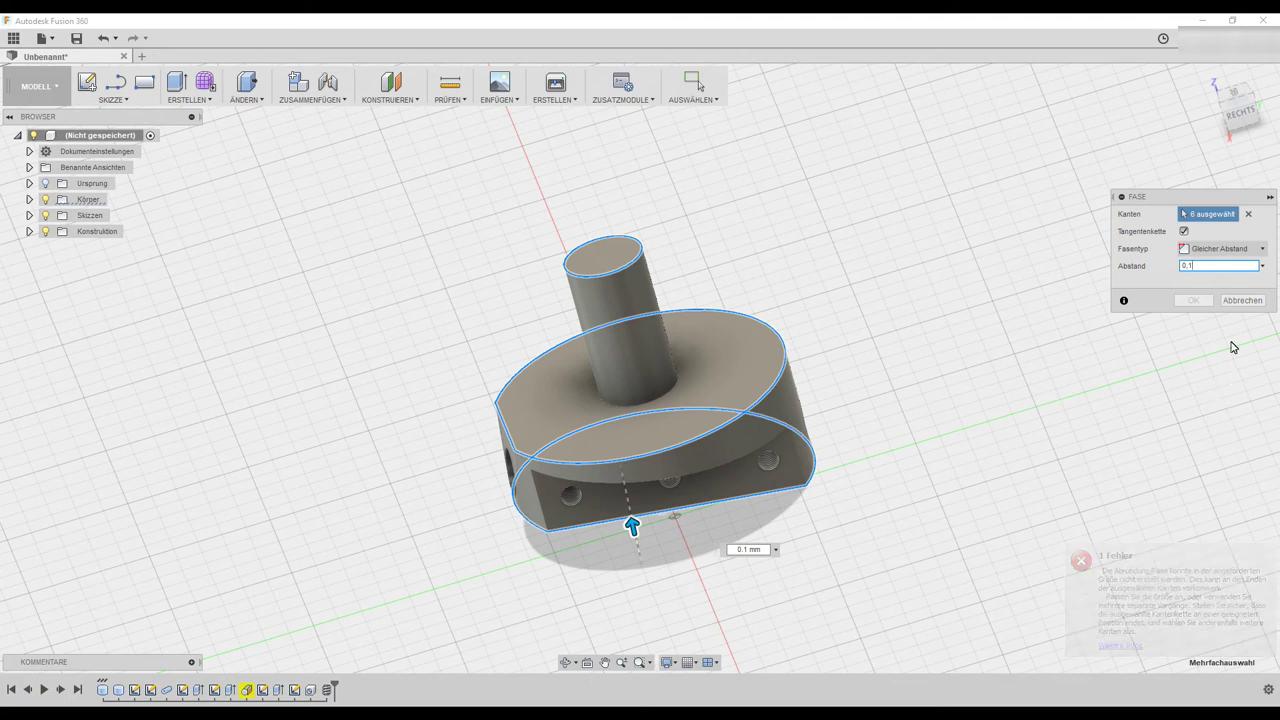
click(1242, 300)
mouse_move(884, 401)
shift+middle_down()
mouse_move(906, 371)
mouse_move(1016, 359)
shift+middle_up()
mouse_move(1237, 107)
click(1207, 78)
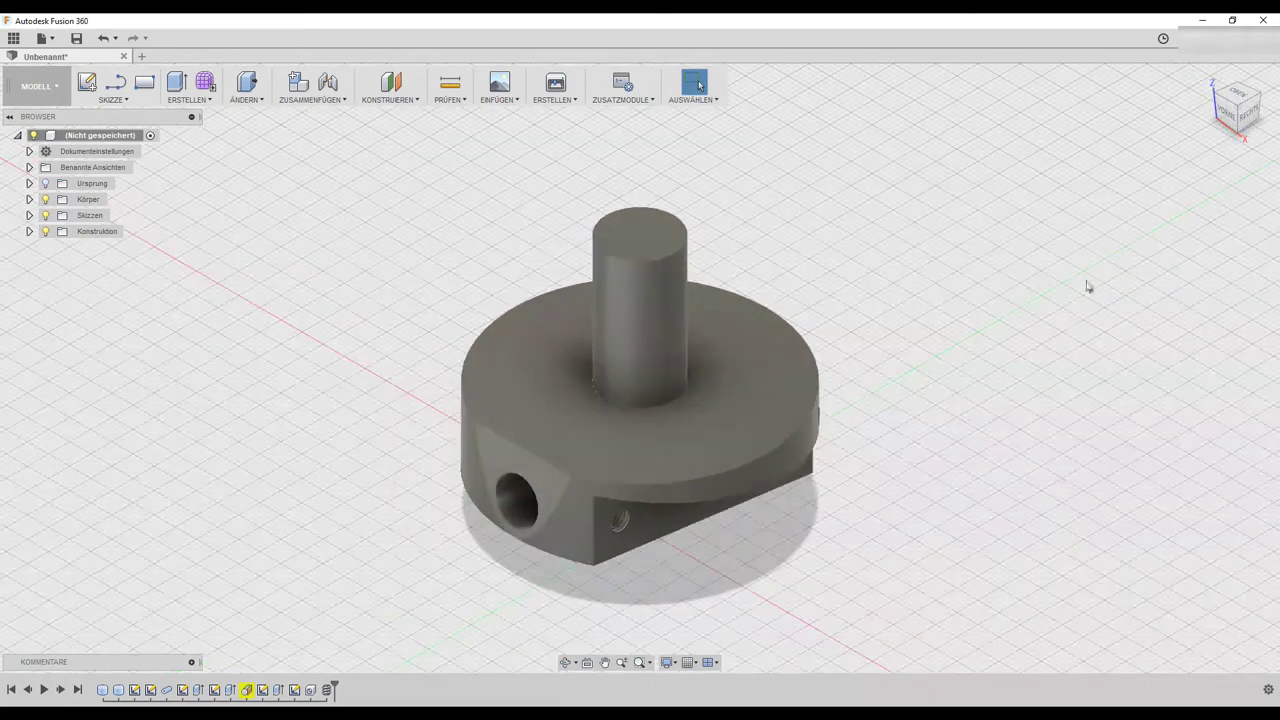
mouse_move(954, 346)
shift+middle_down()
mouse_move(917, 354)
mouse_move(920, 314)
mouse_move(911, 326)
mouse_move(893, 310)
mouse_move(906, 320)
mouse_move(858, 314)
mouse_move(914, 314)
mouse_move(906, 331)
shift+middle_up()
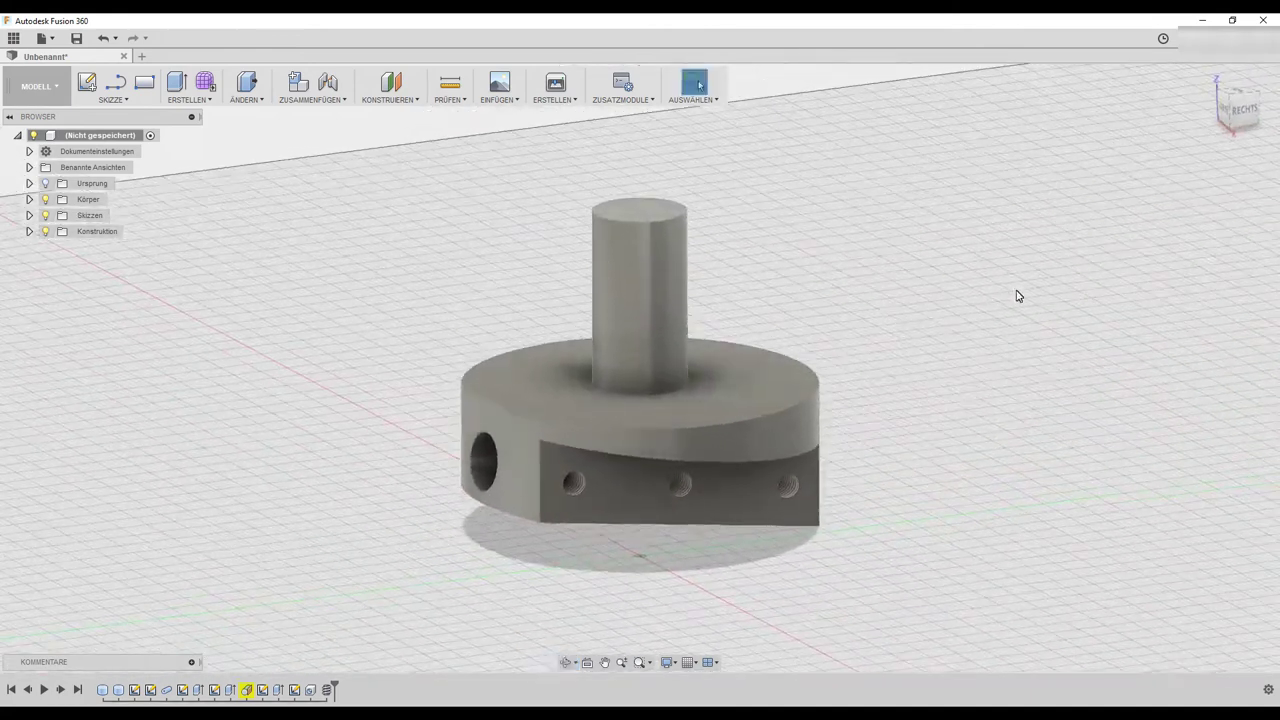
click(1243, 118)
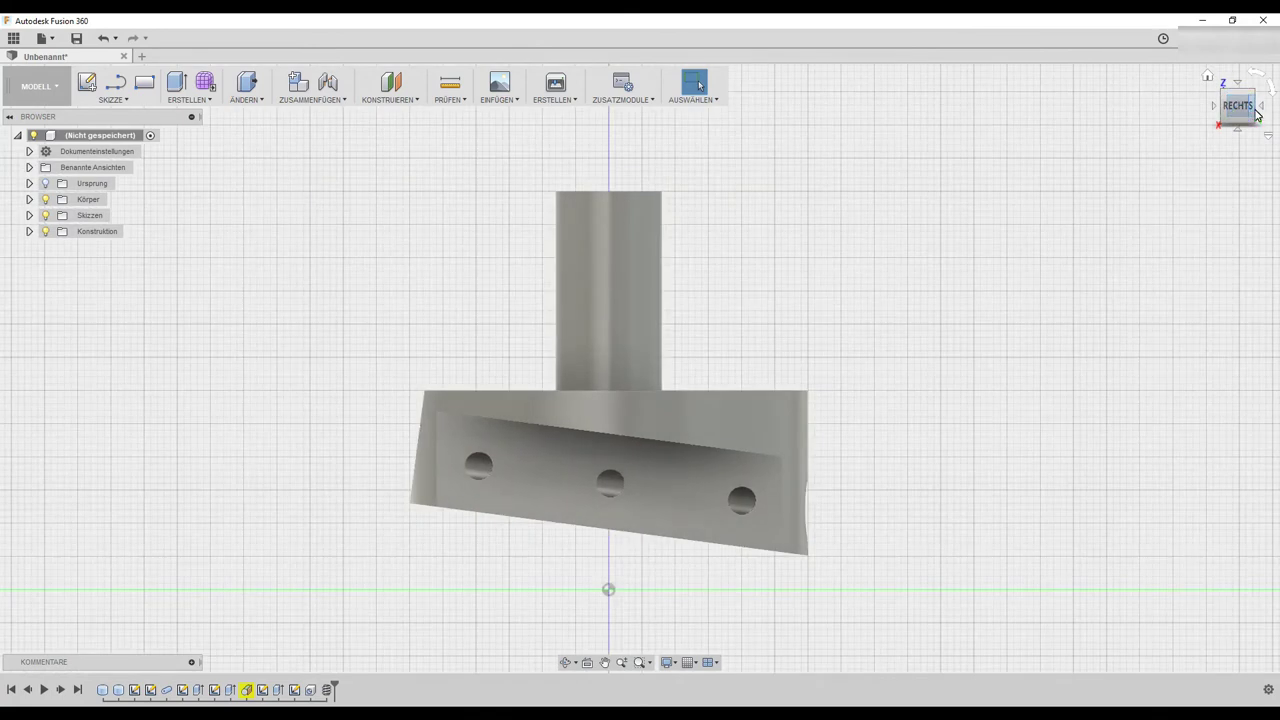
click(1261, 107)
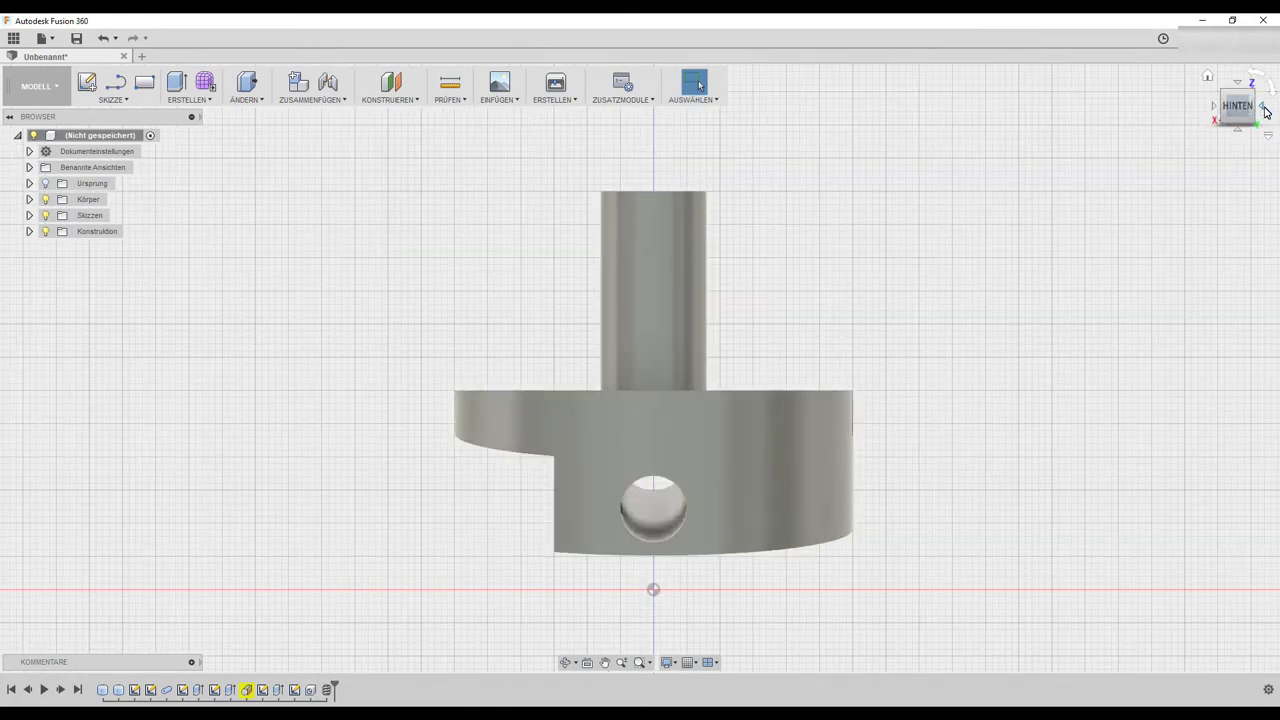
click(1264, 108)
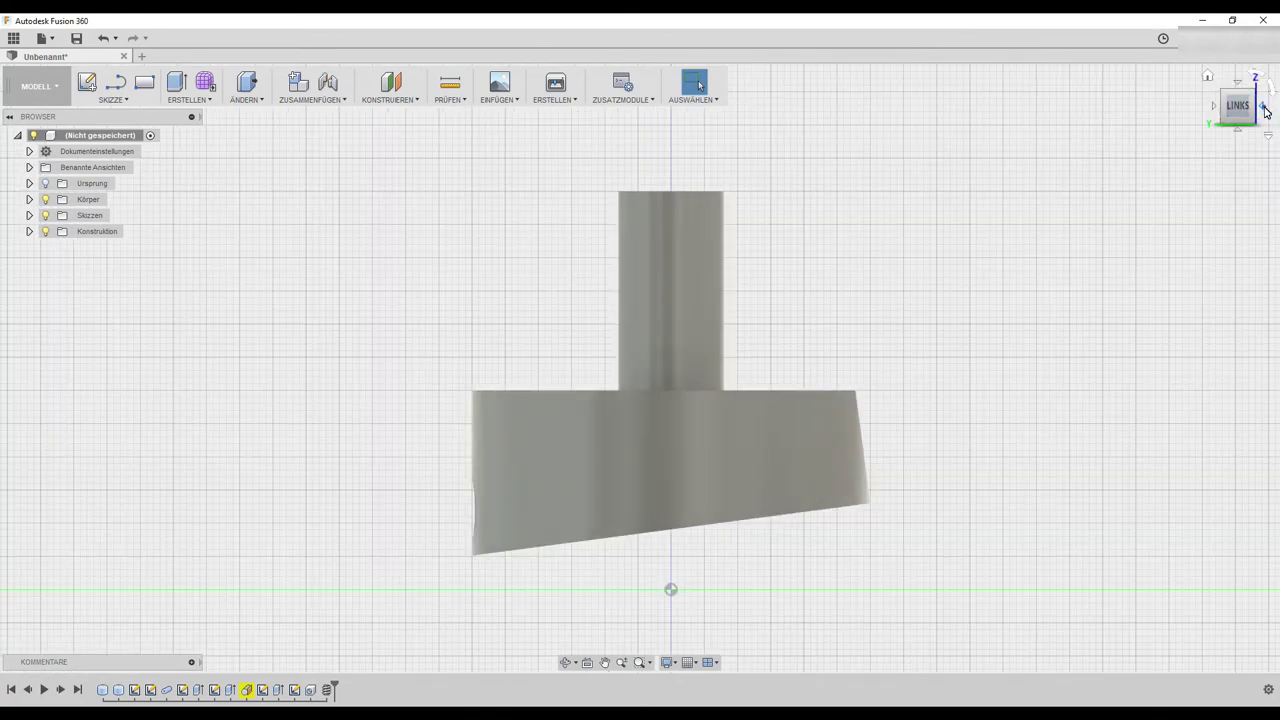
click(1264, 108)
click(1264, 108)
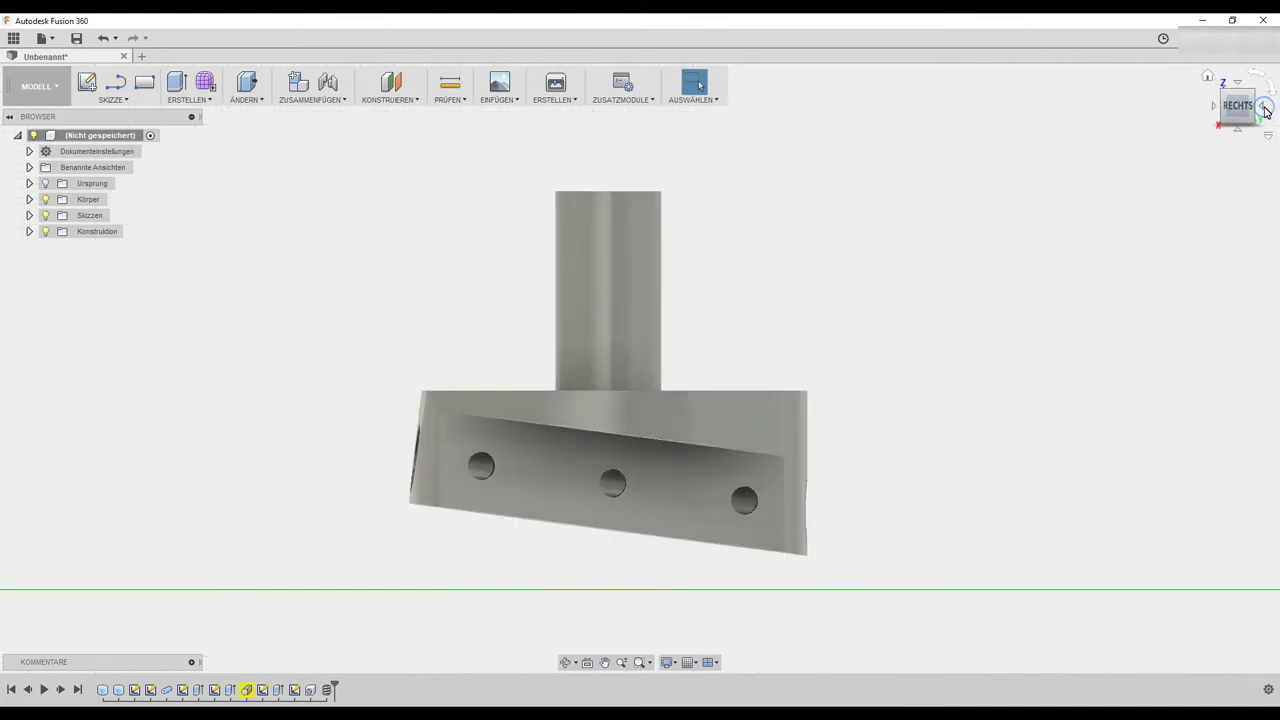